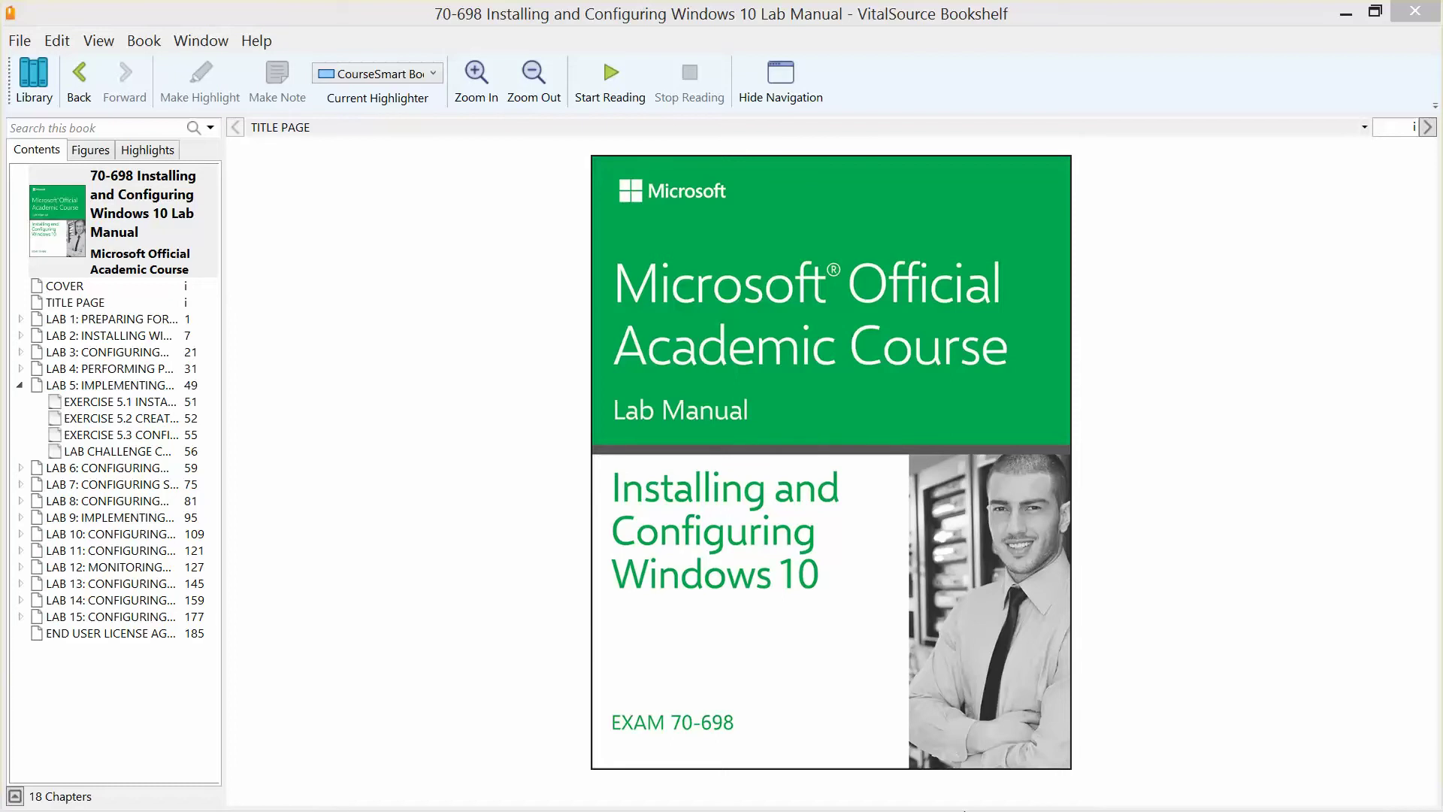
Step: Switch to the lab manual and jump to Exercise 5.1 on installing the ADK
key("alt+Tab")
left_click(143, 422)
left_click(142, 404)
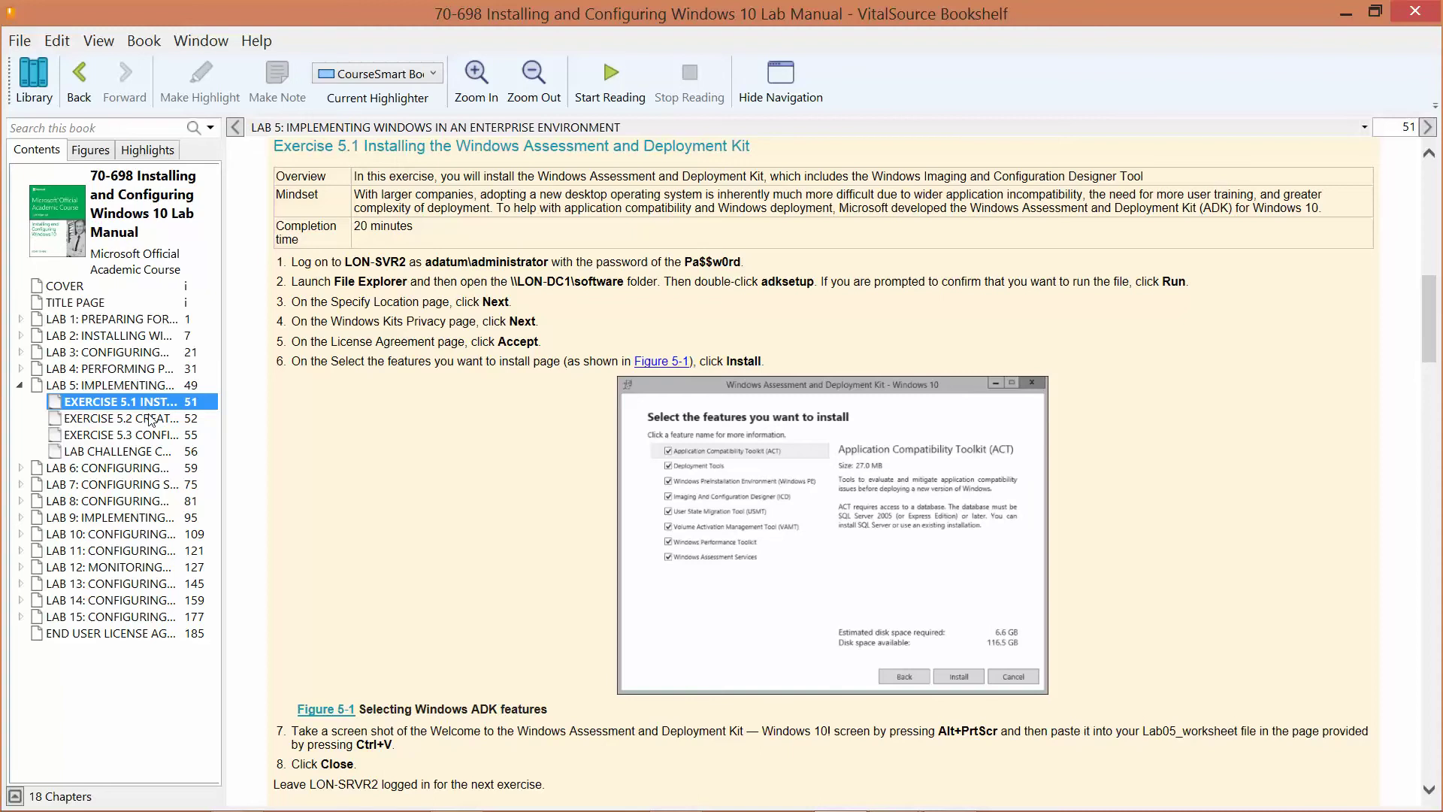
Step: Review Exercise 5.2, then bring up the Start screen on LON-SVR2
left_click(151, 421)
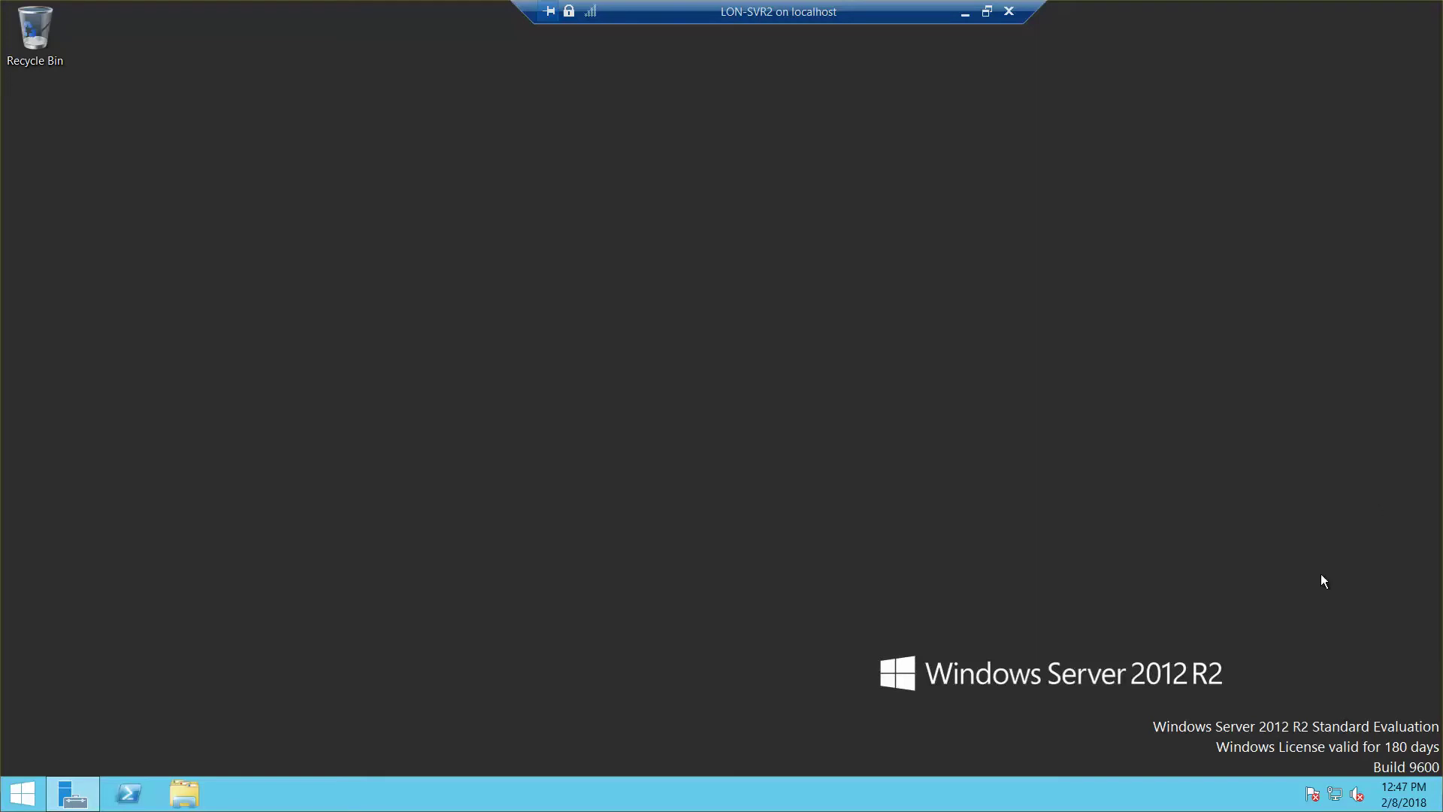
left_click(20, 798)
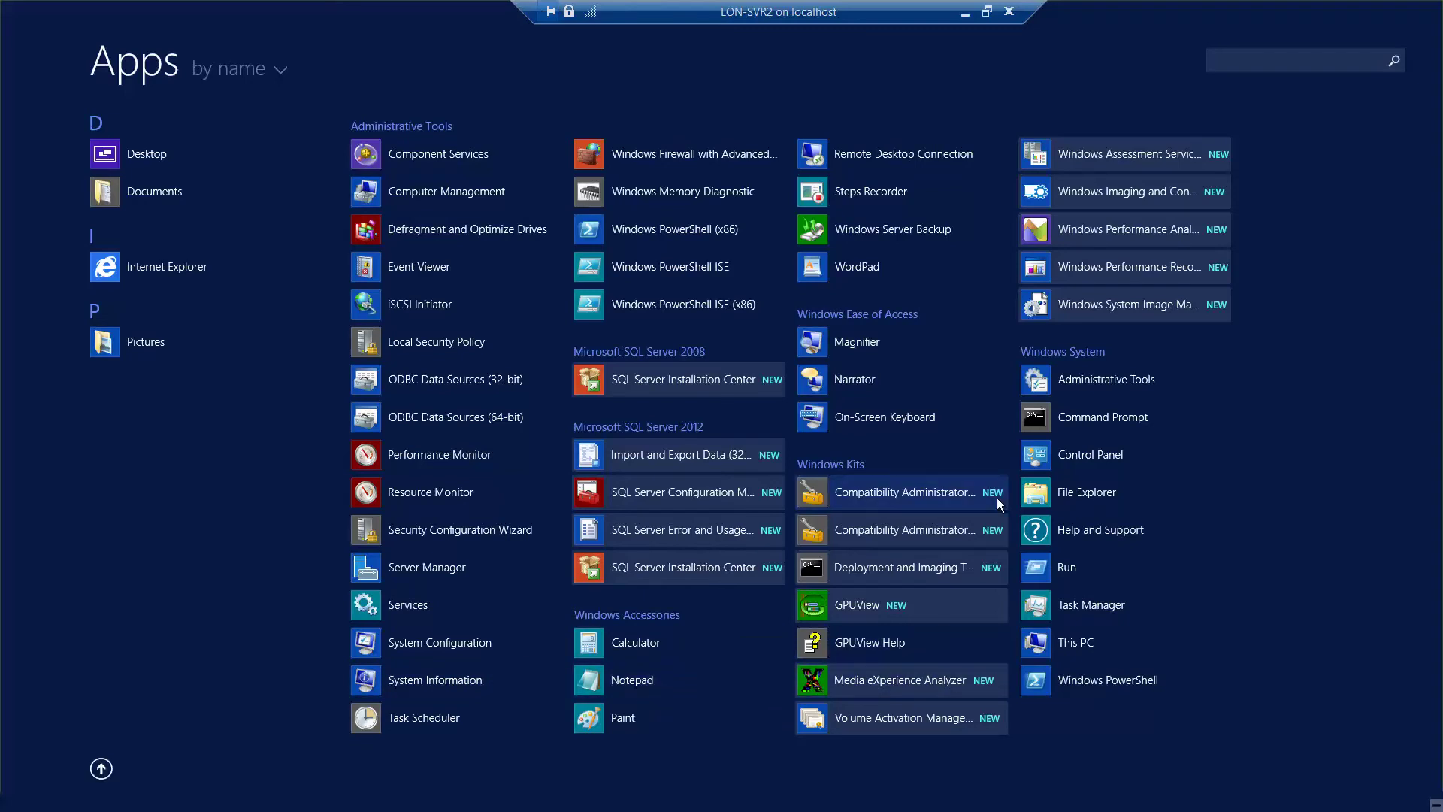
Step: Launch Windows Imaging and Configuration Designer and glance at its File menu commands
left_click(1161, 196)
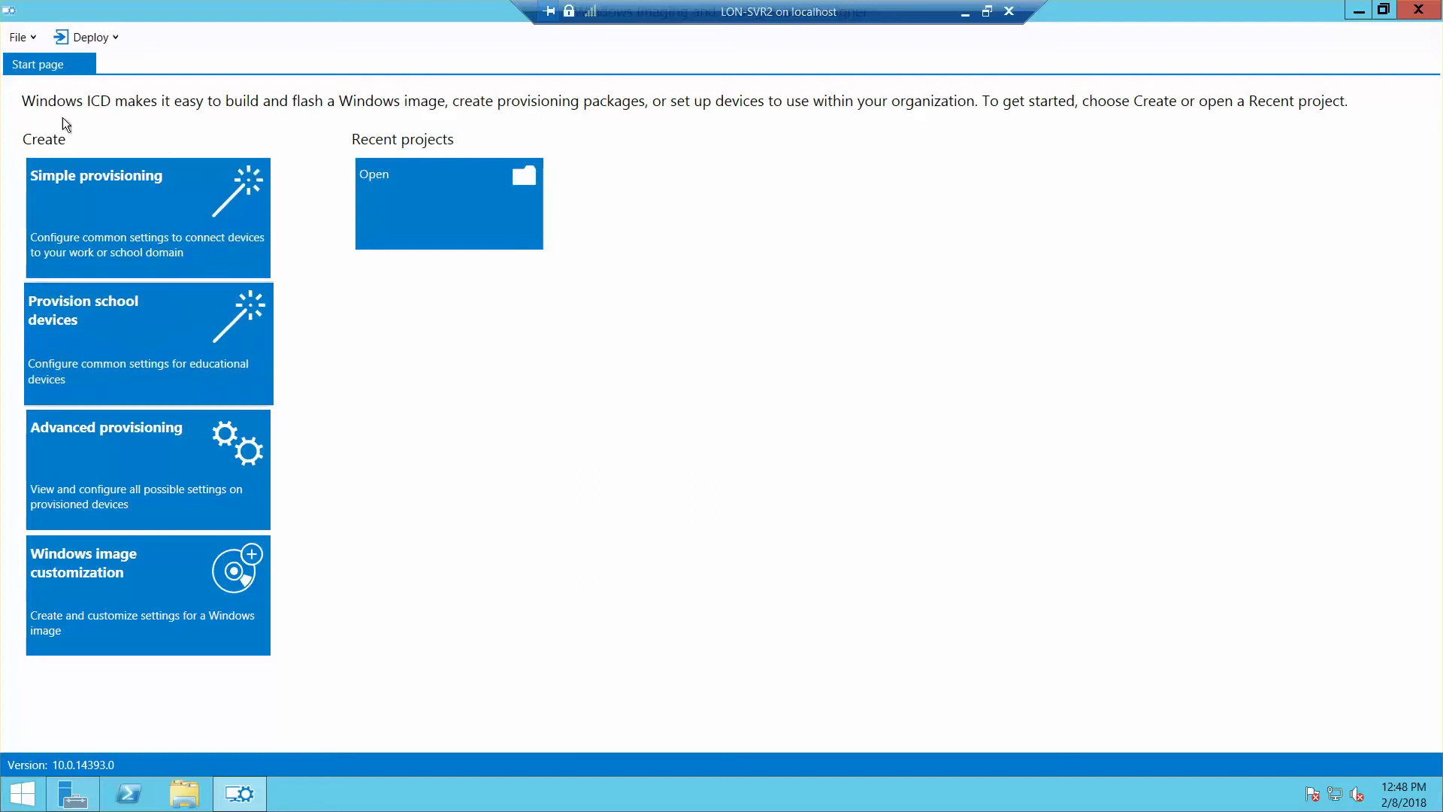
left_click(33, 42)
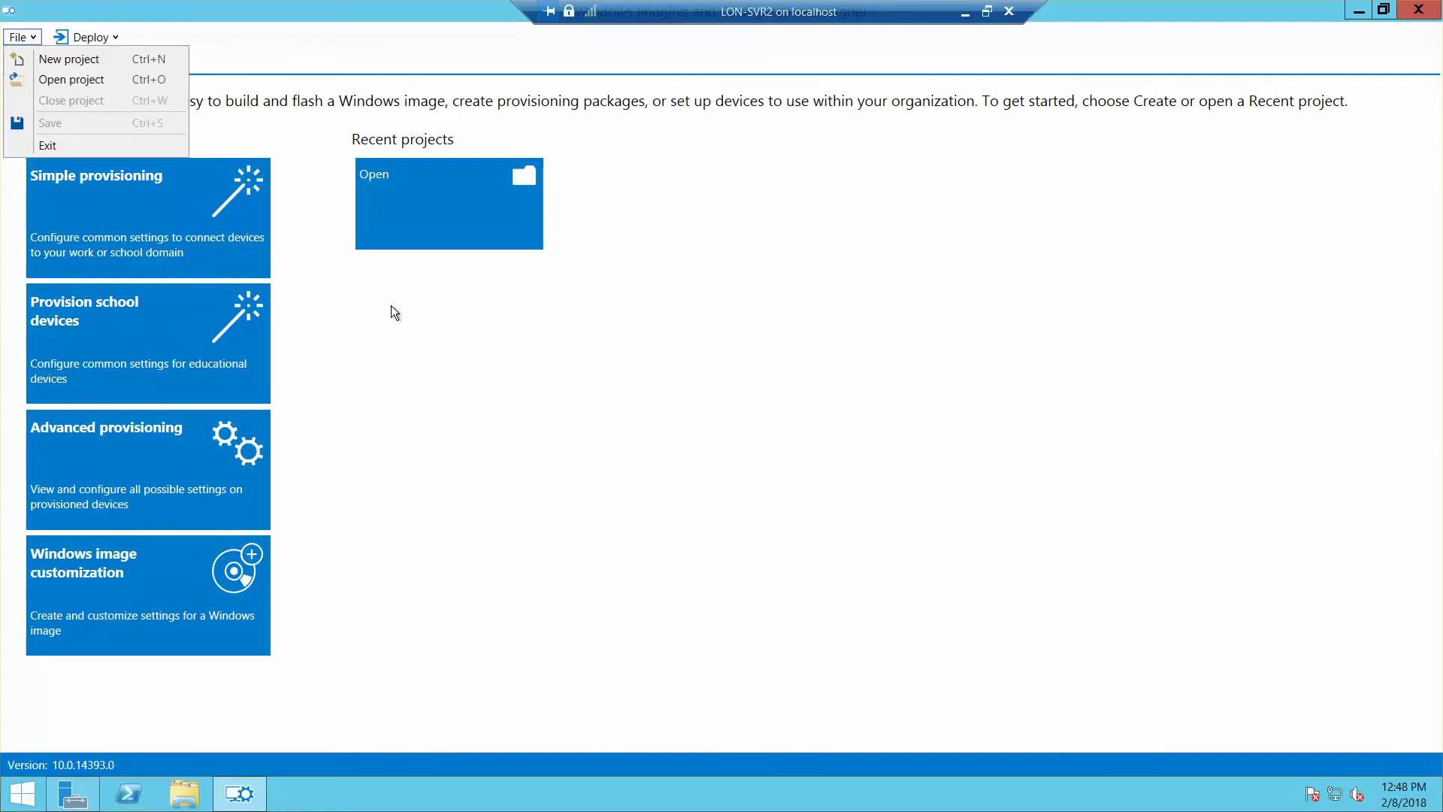
left_click(440, 364)
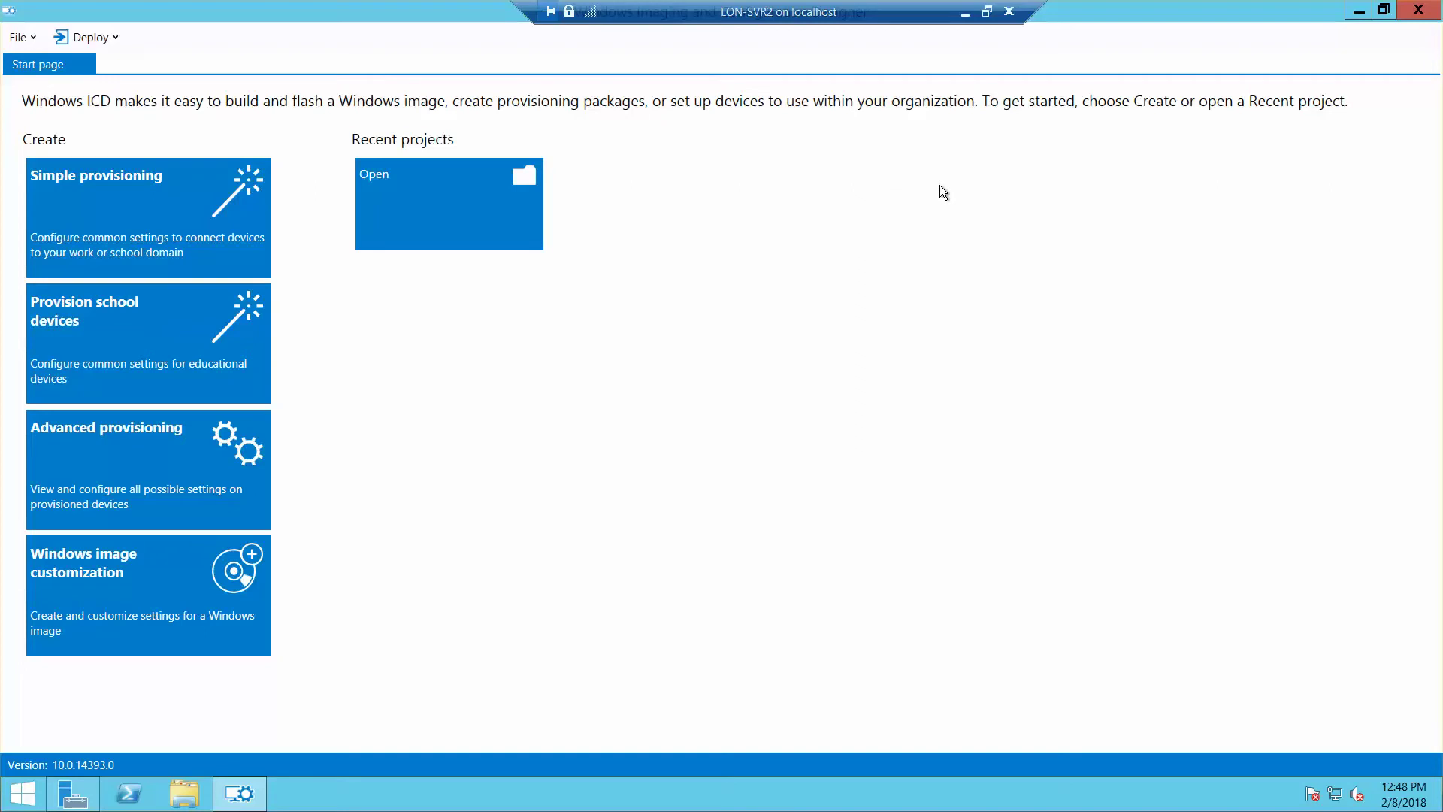
Step: Close Windows ICD and bring up the Start button's system tools menu
left_click(1419, 12)
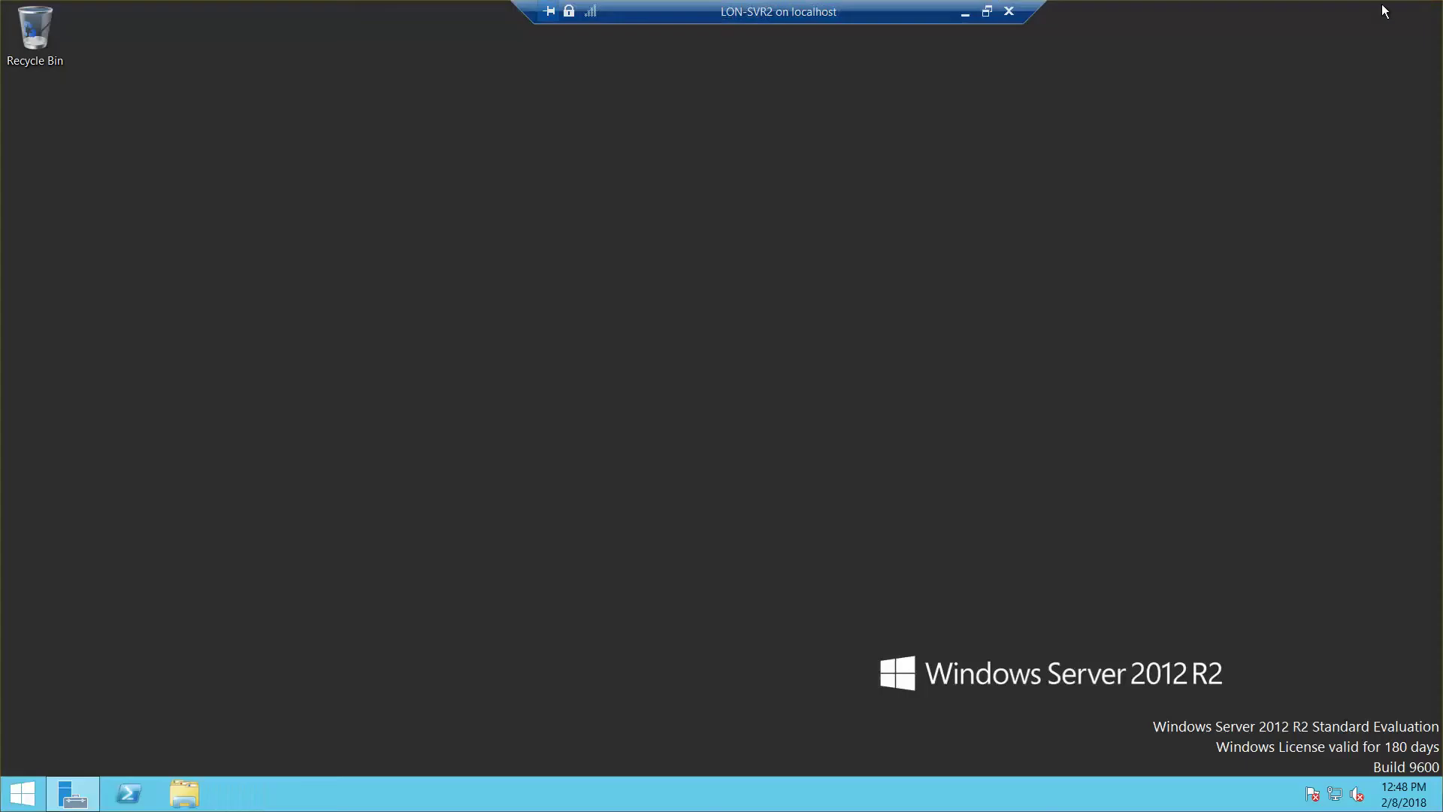
right_click(25, 798)
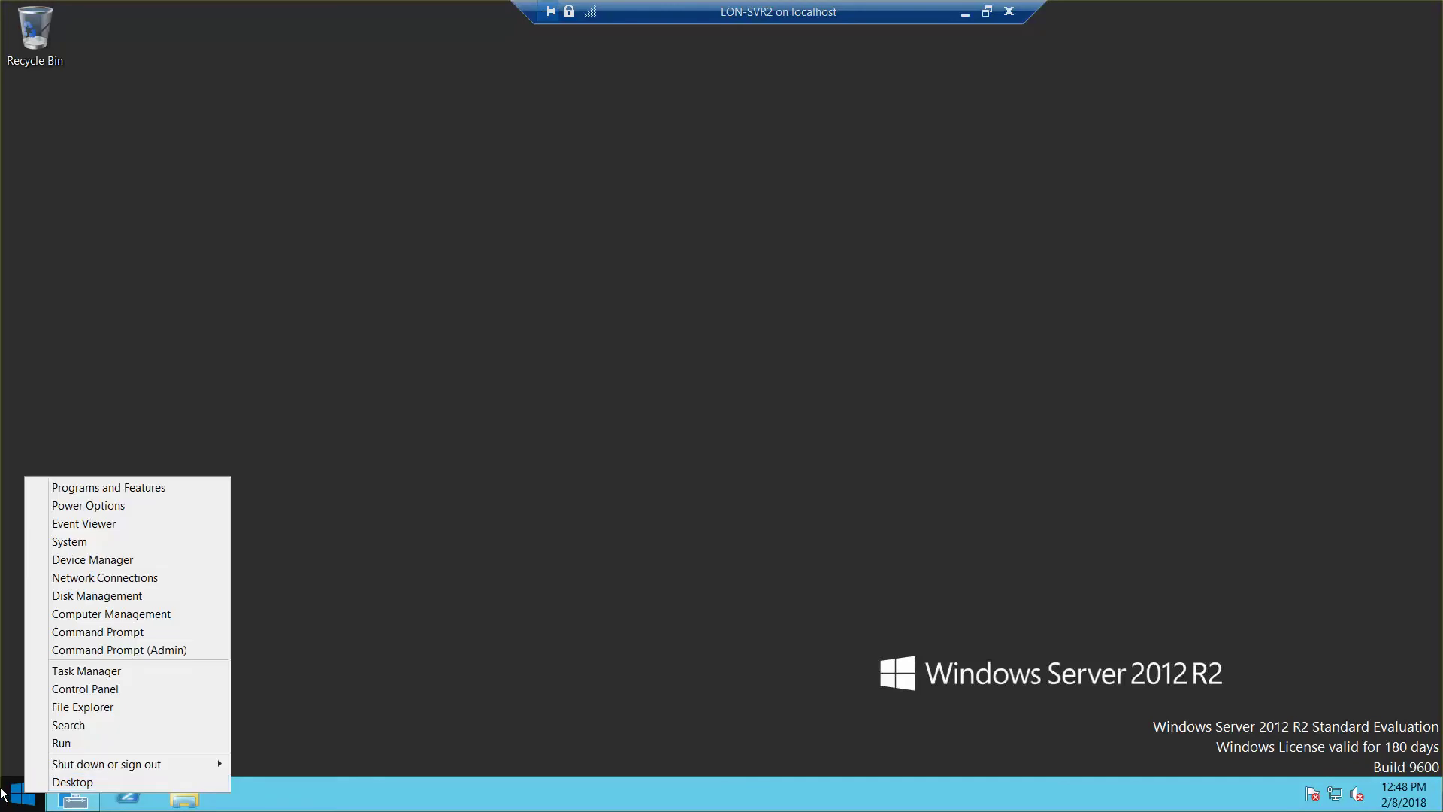
left_click(5, 795)
left_click(6, 795)
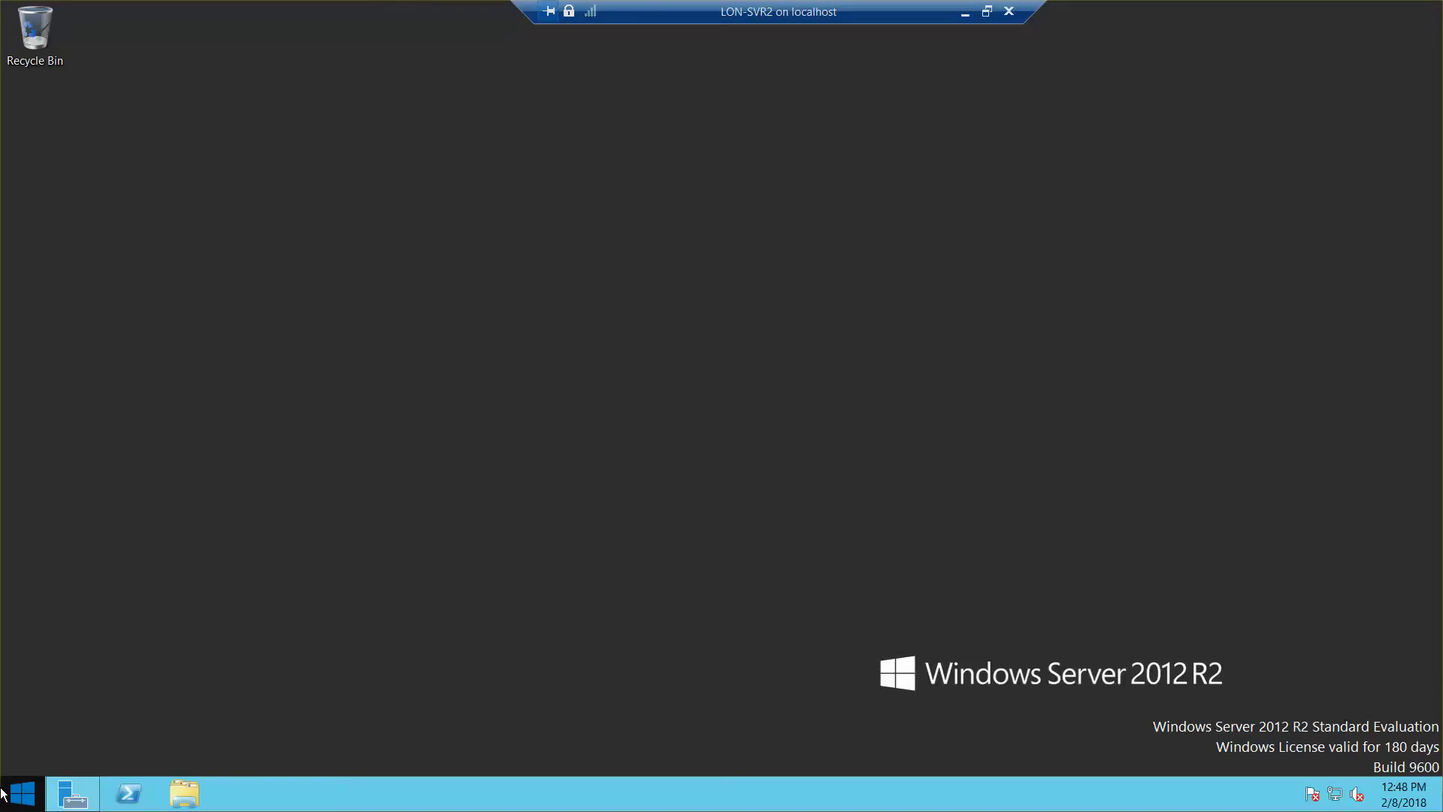
right_click(5, 795)
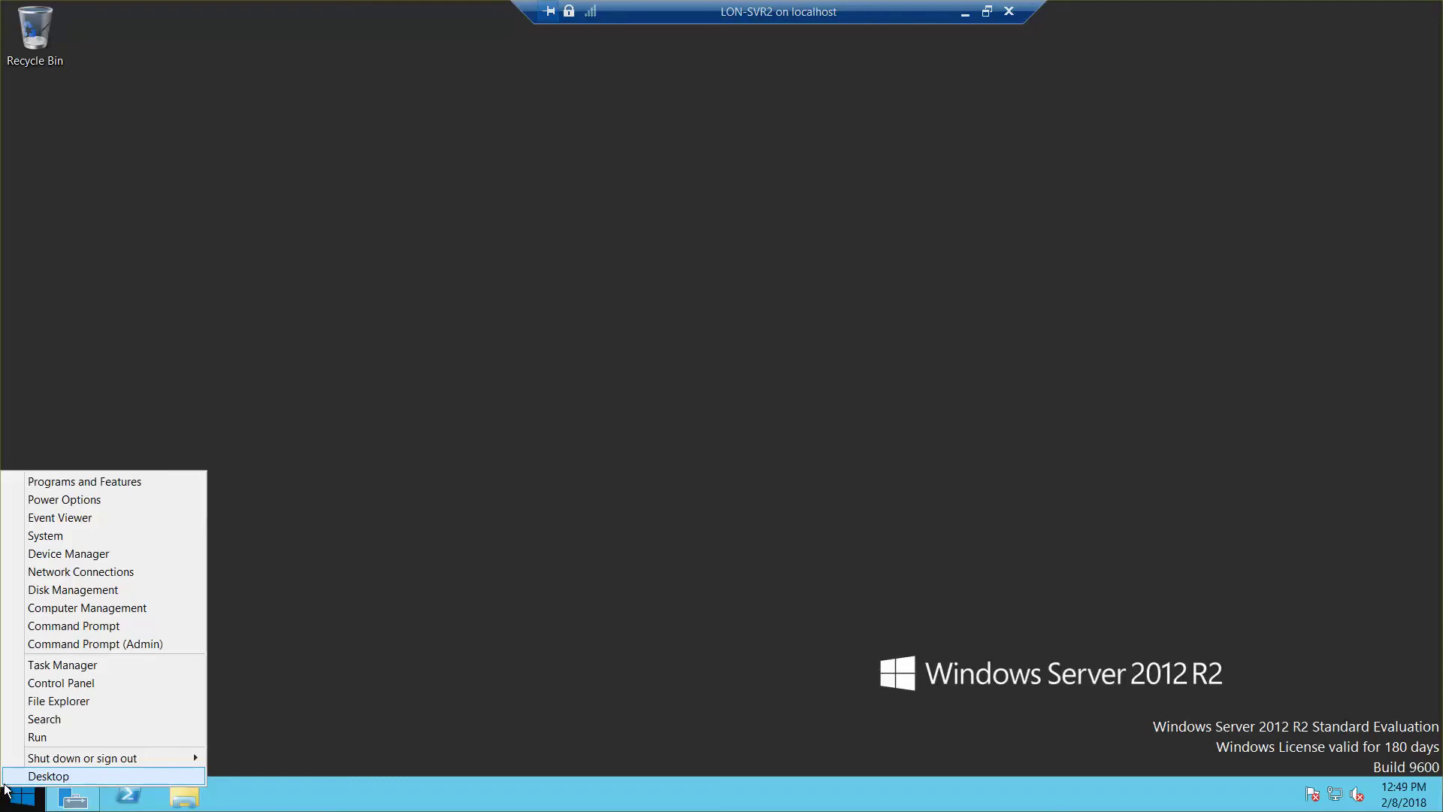
Step: Verify the Windows ADK entry in Programs and Features, then close it
left_click(108, 483)
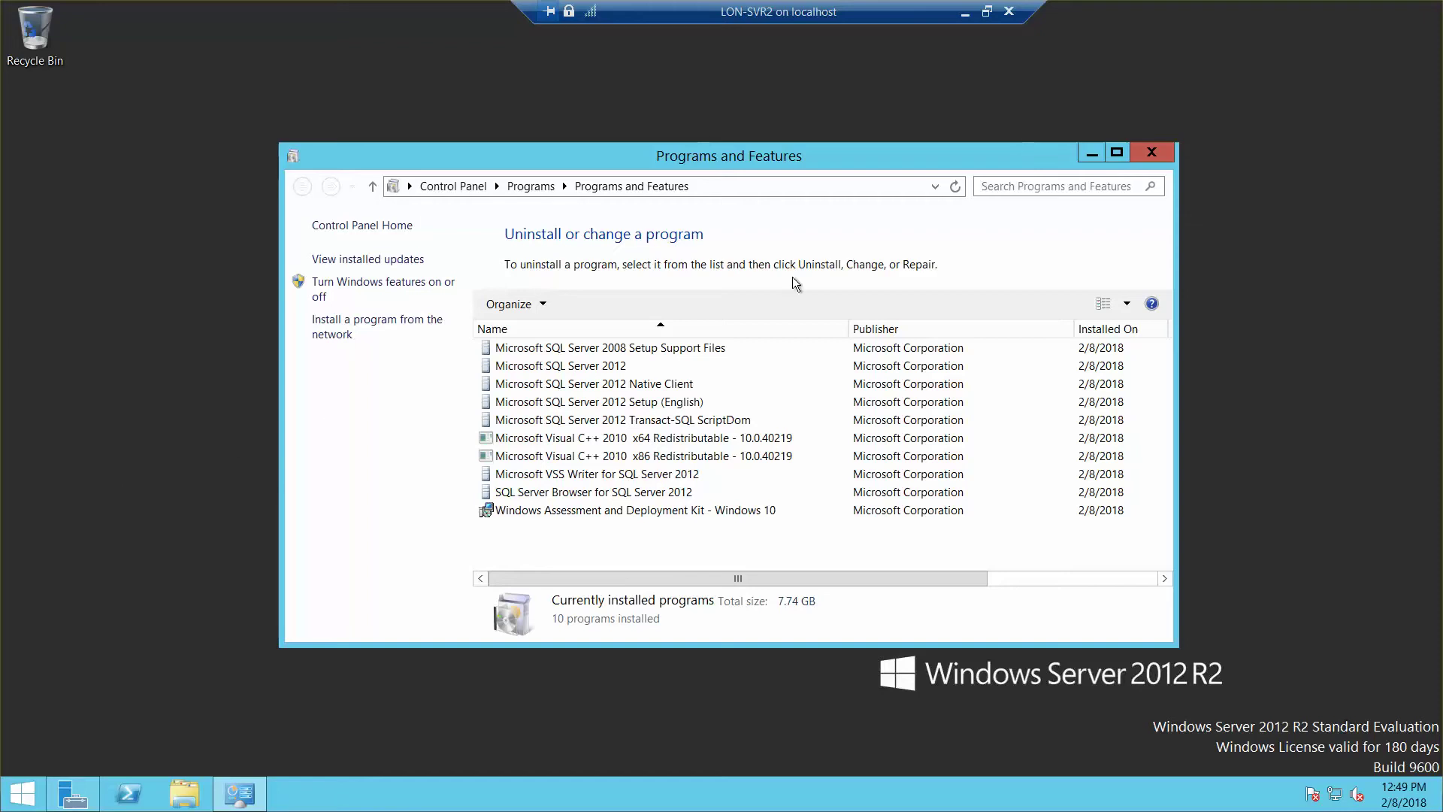
left_click(1151, 152)
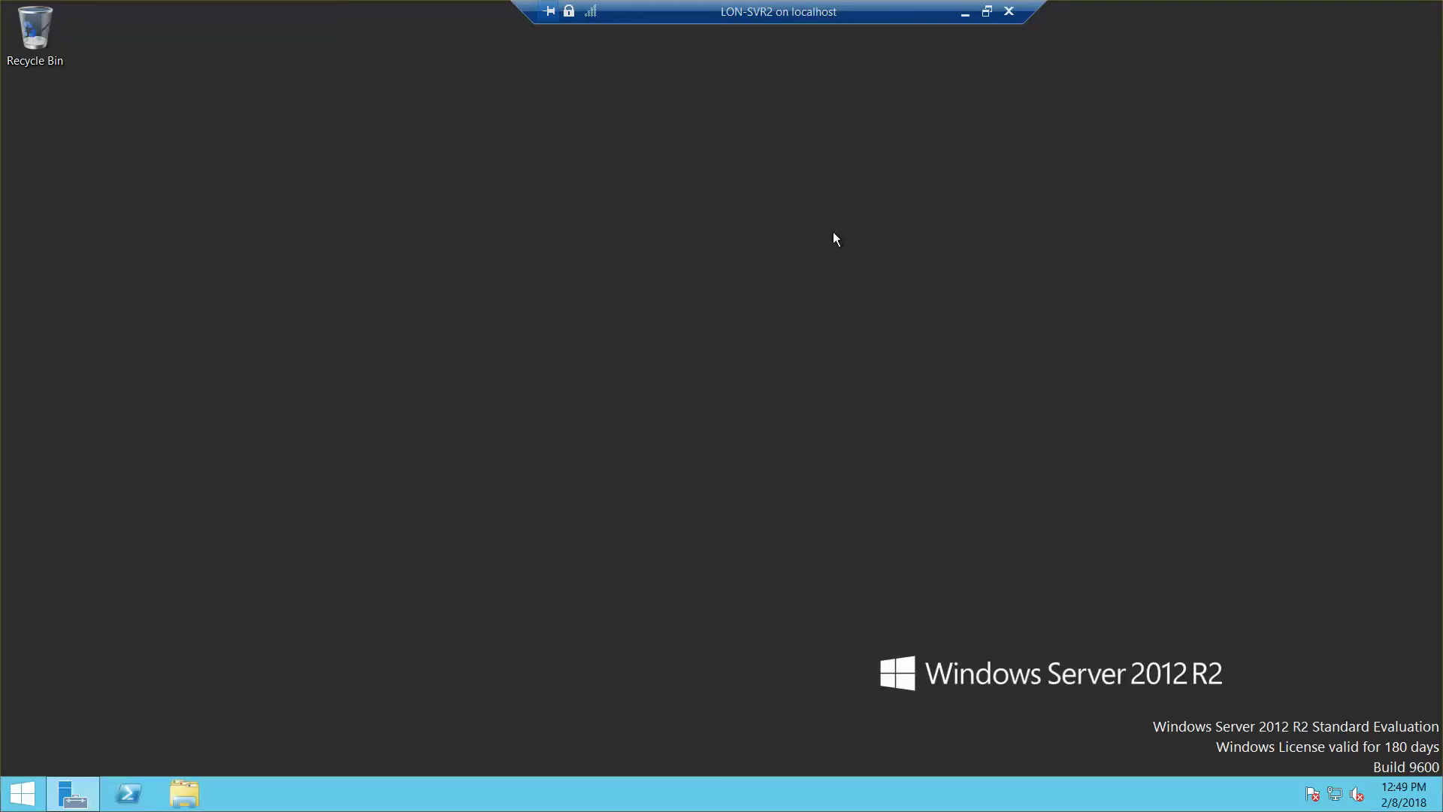
right_click(18, 790)
Step: Search for 'windows imaging' to relaunch Windows Imaging and Configuration Designer
left_click(100, 720)
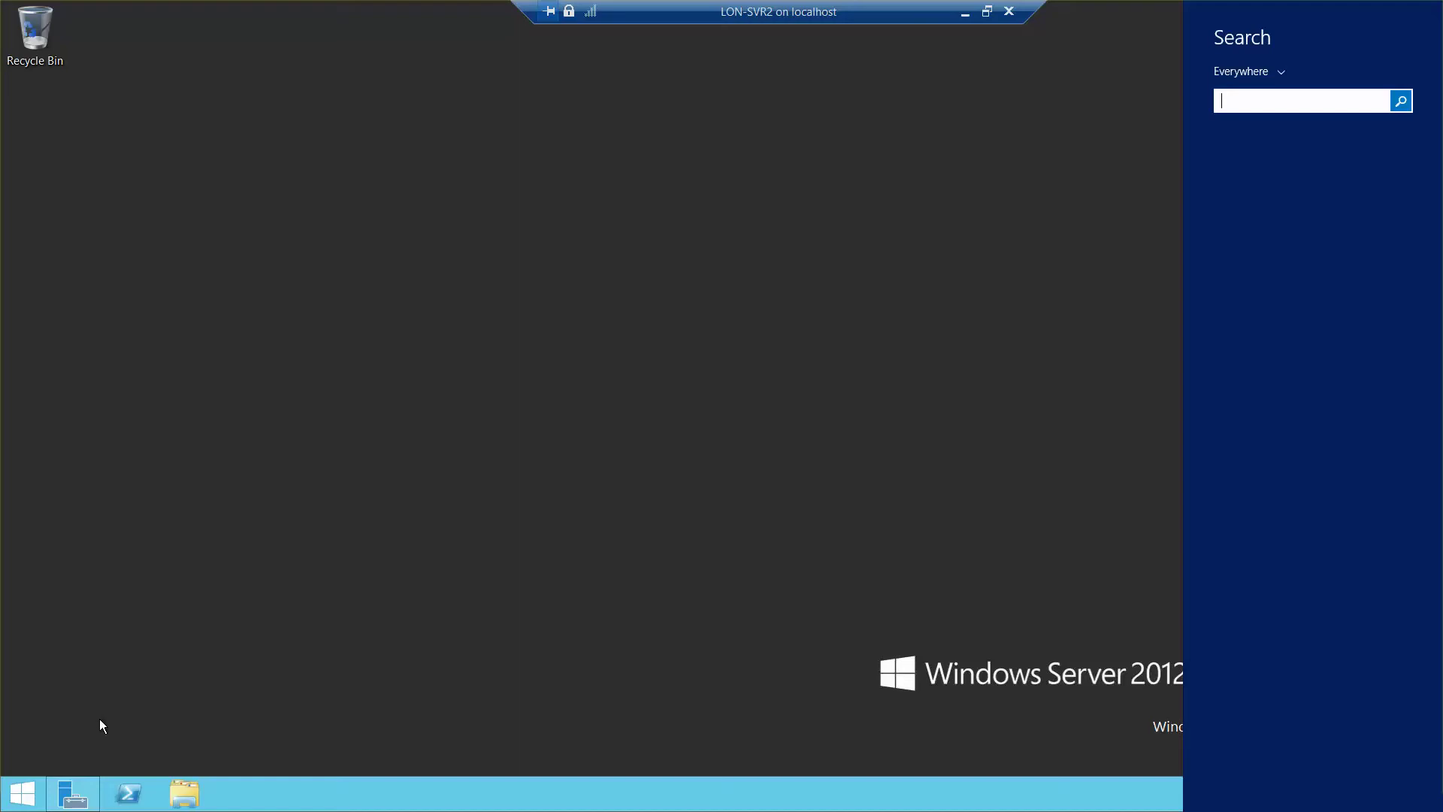
type("windows")
key("BackSpace")
key("BackSpace")
key("BackSpace")
type("ndows imaging ")
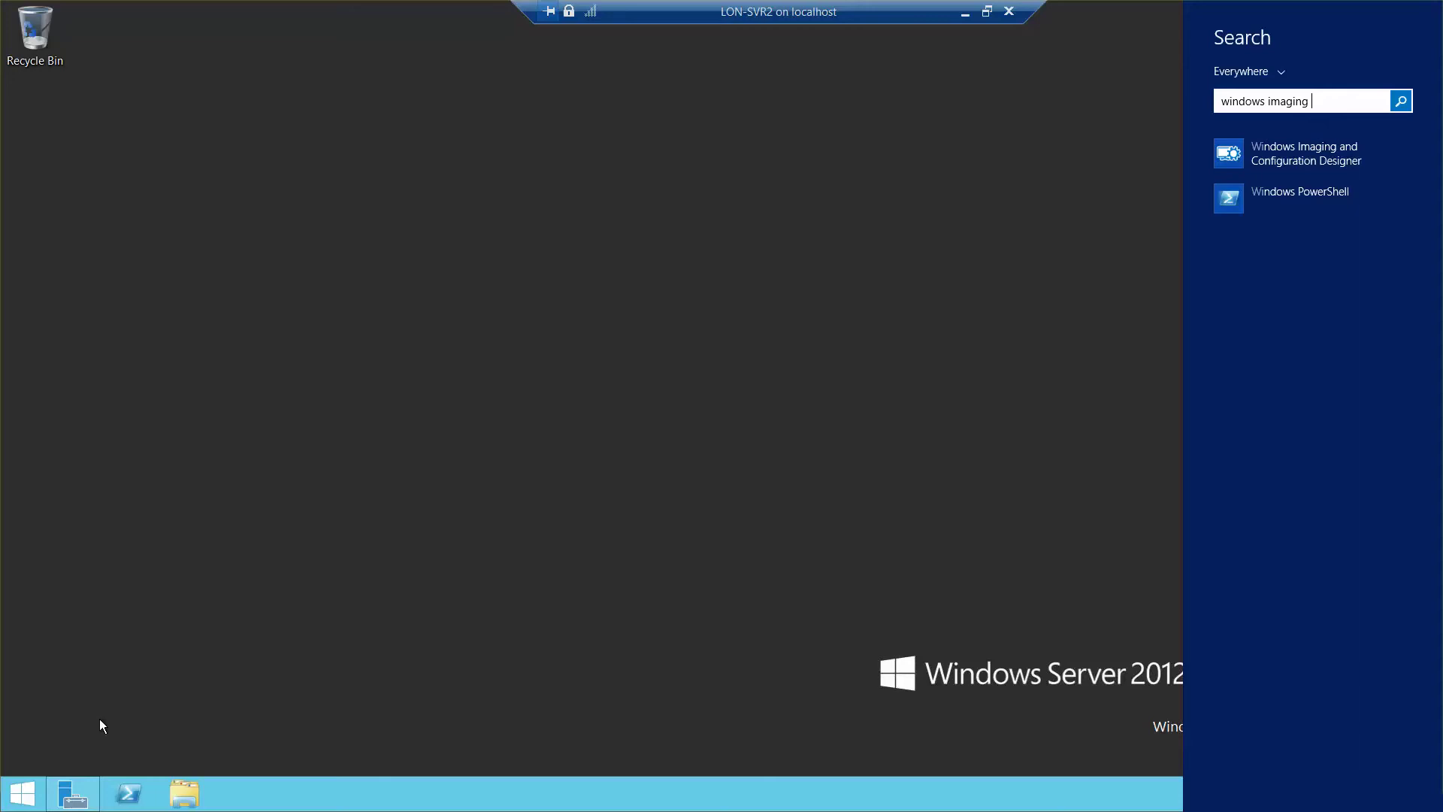
type("and")
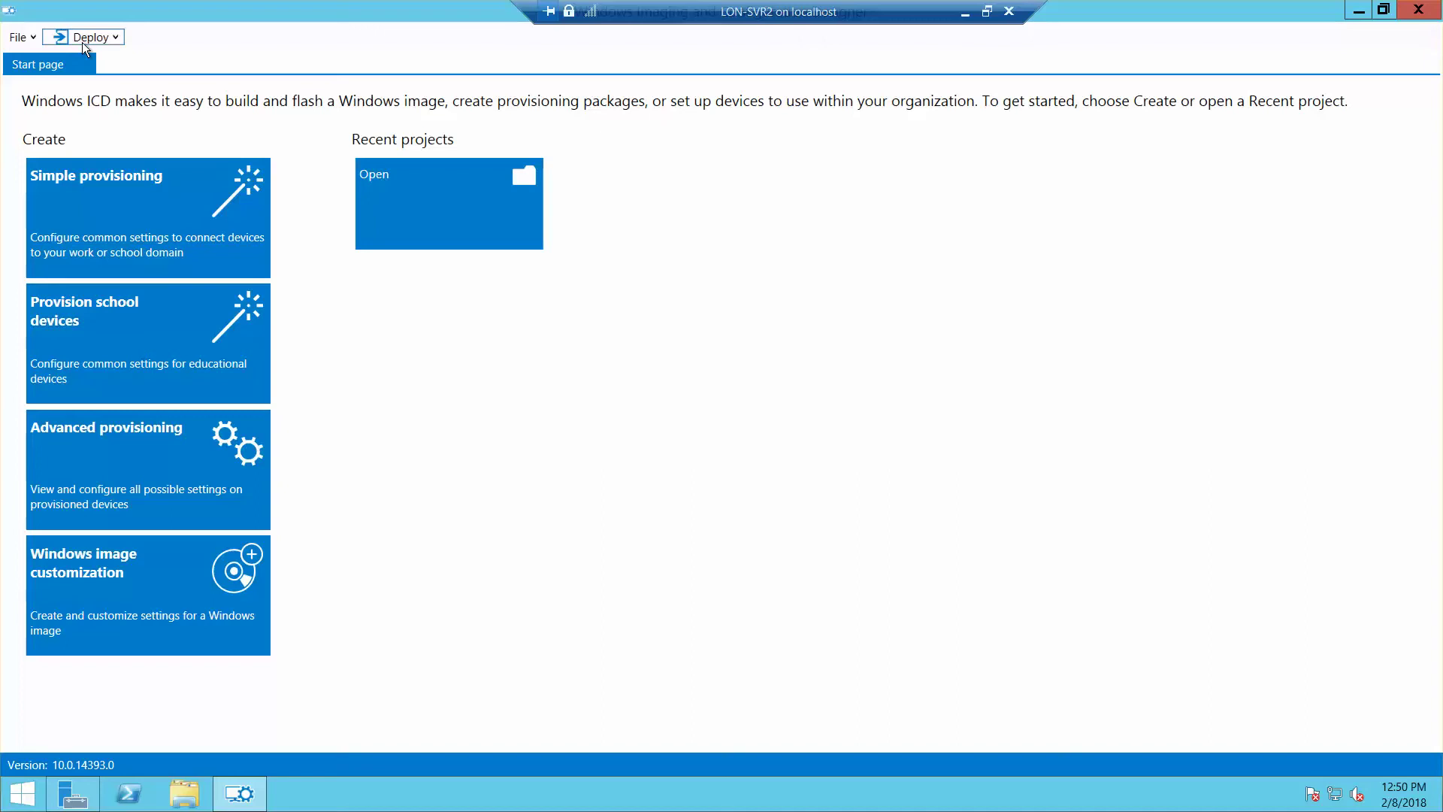
Step: Start a new project from File > New project, to be named Project01
left_click(120, 41)
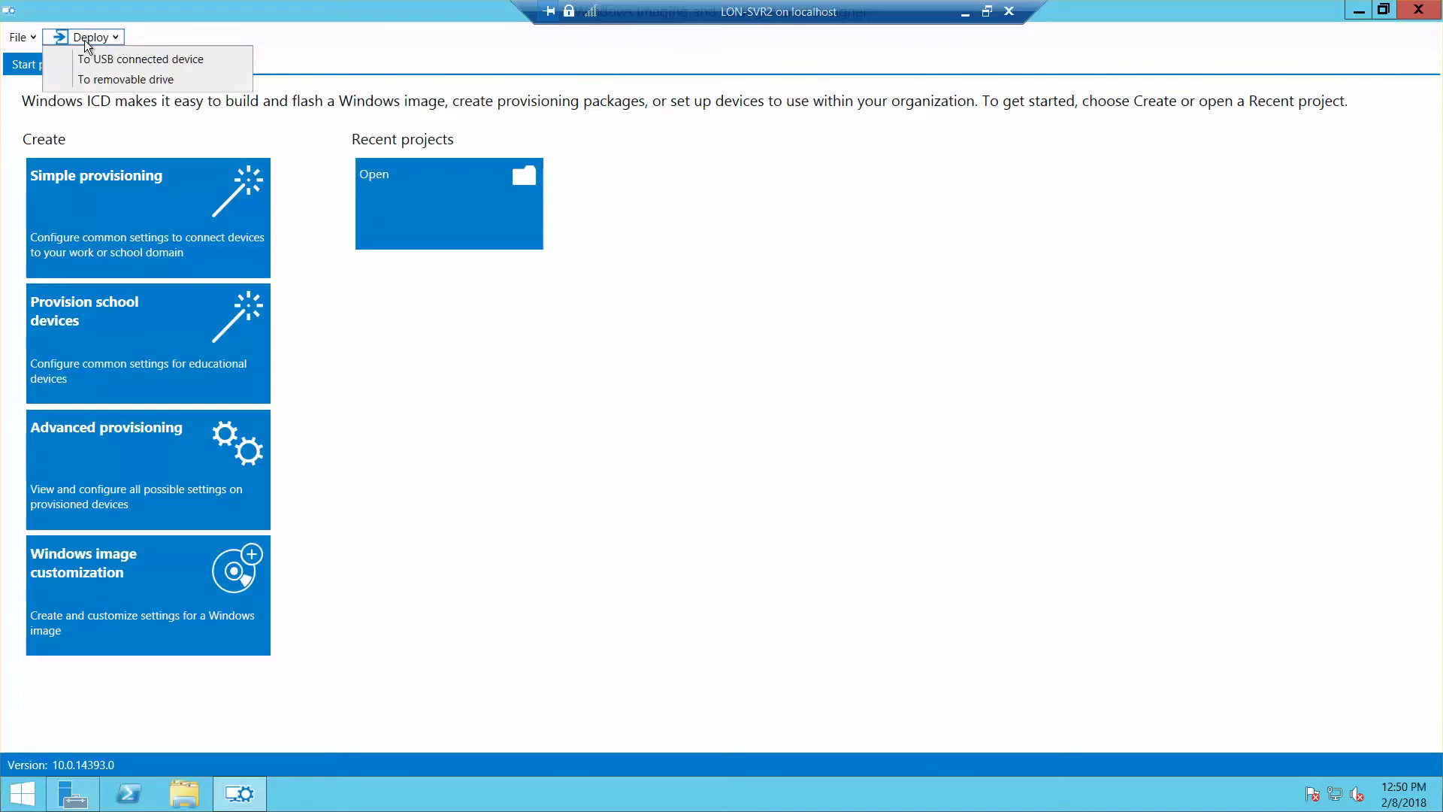
mouse_move(22, 38)
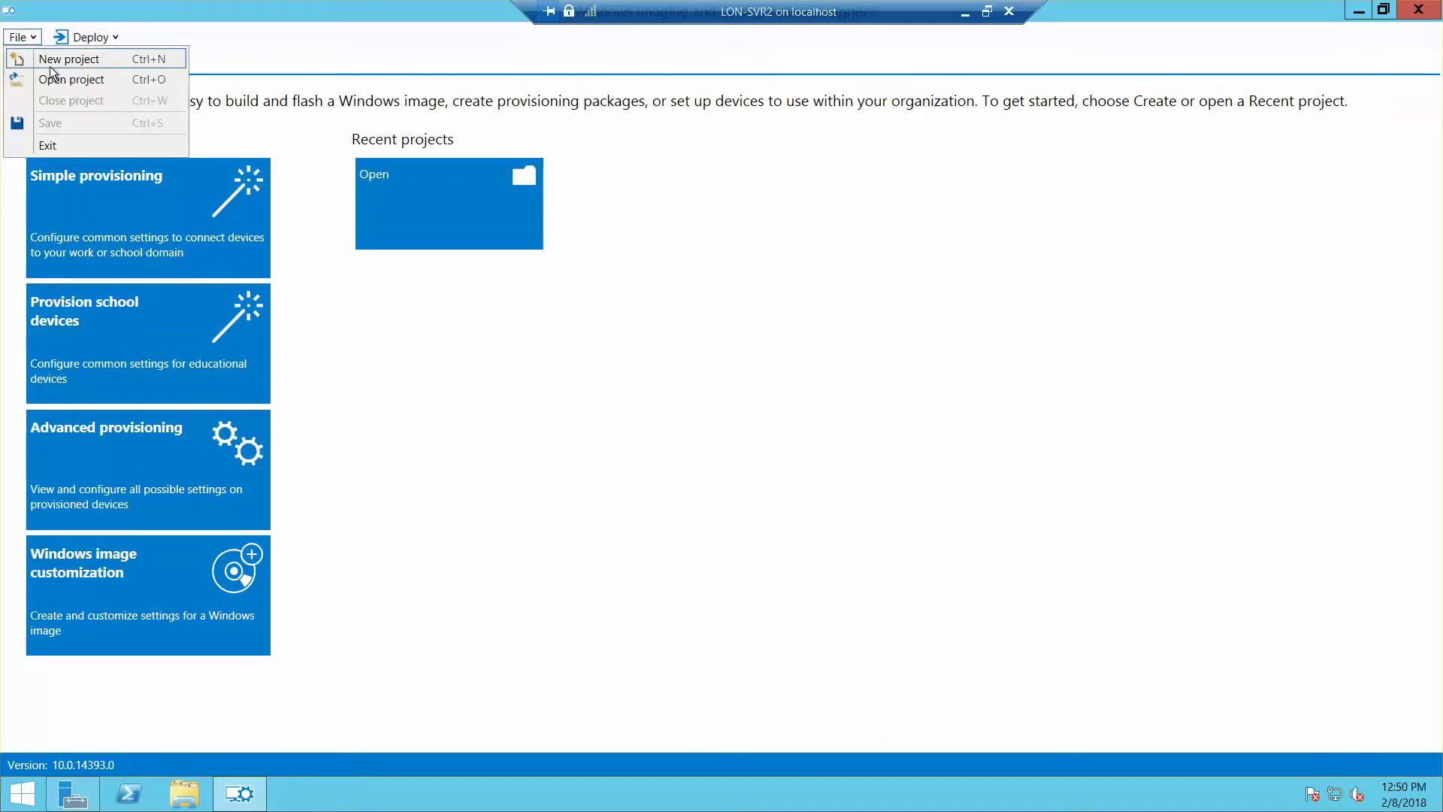
left_click(52, 56)
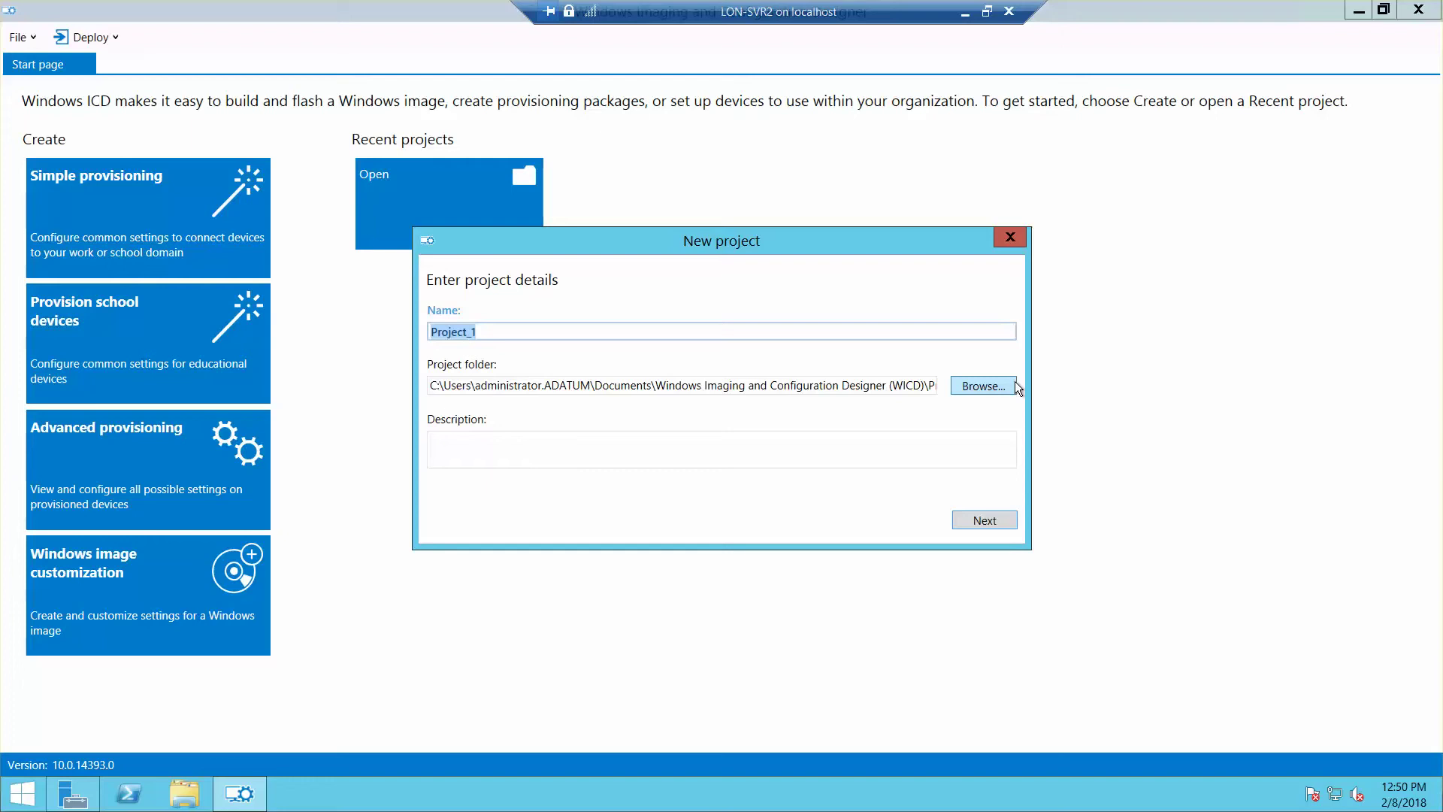
type("P")
type("roject01")
Step: Continue past the project details with the Provisioning package workflow chosen
left_click(998, 521)
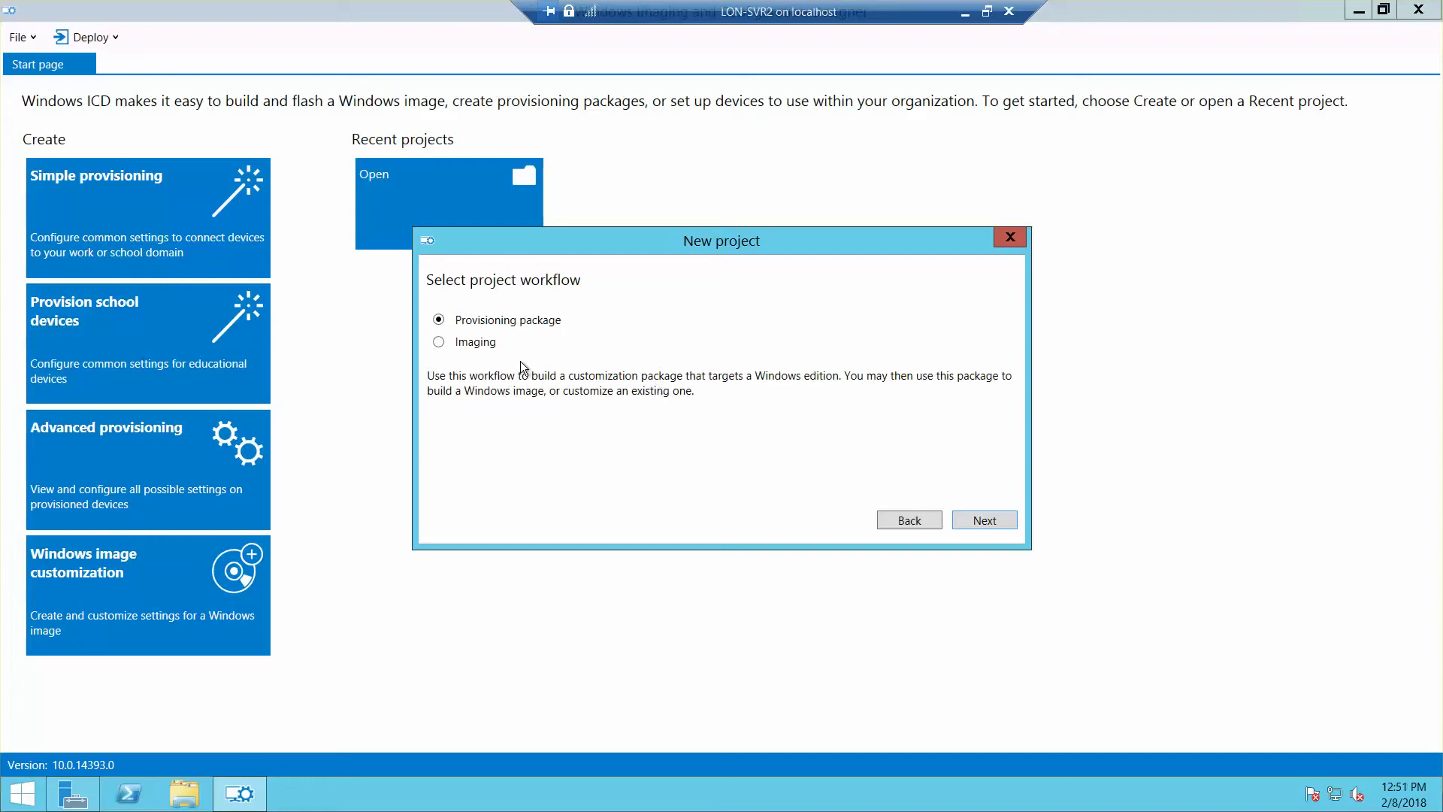
left_click(477, 347)
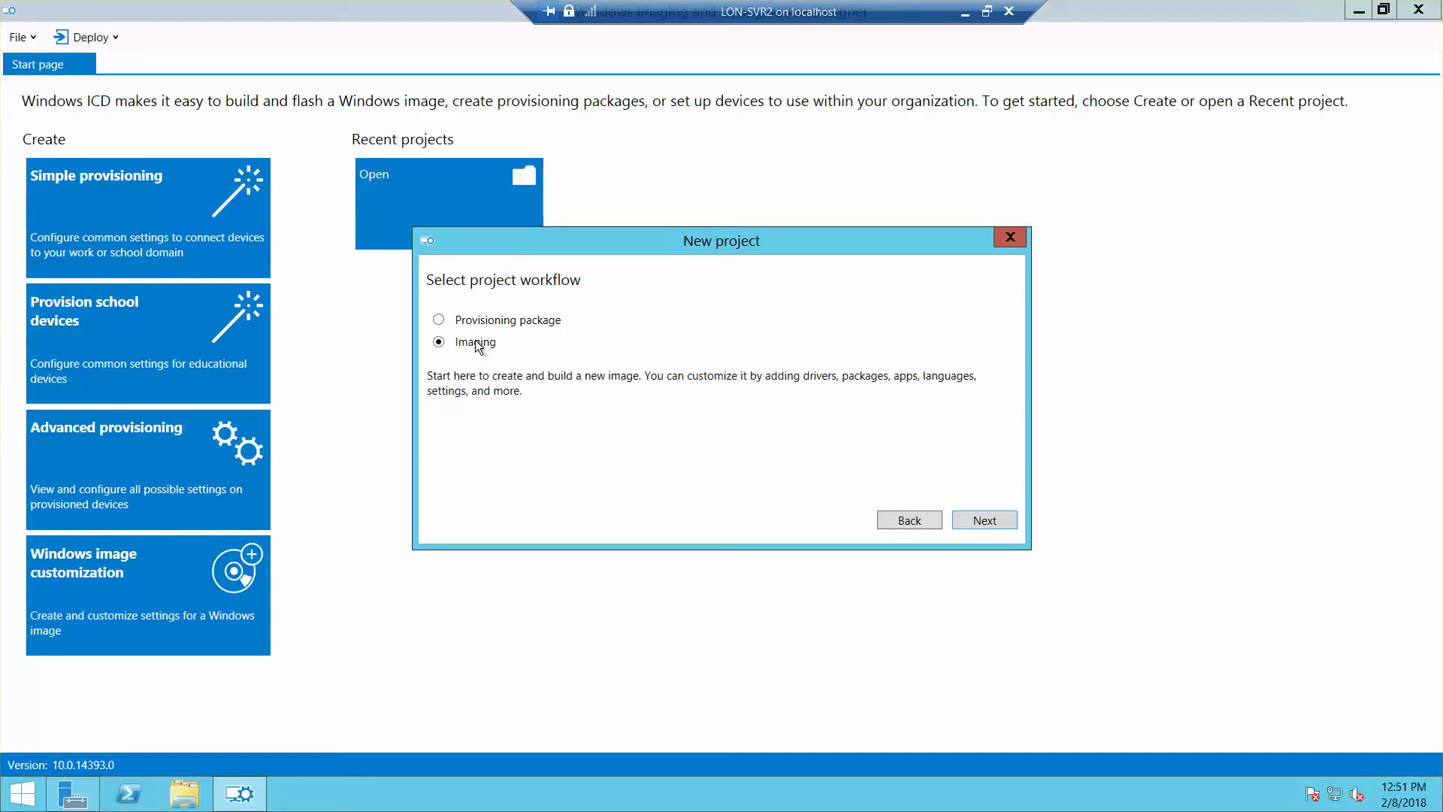
left_click(475, 321)
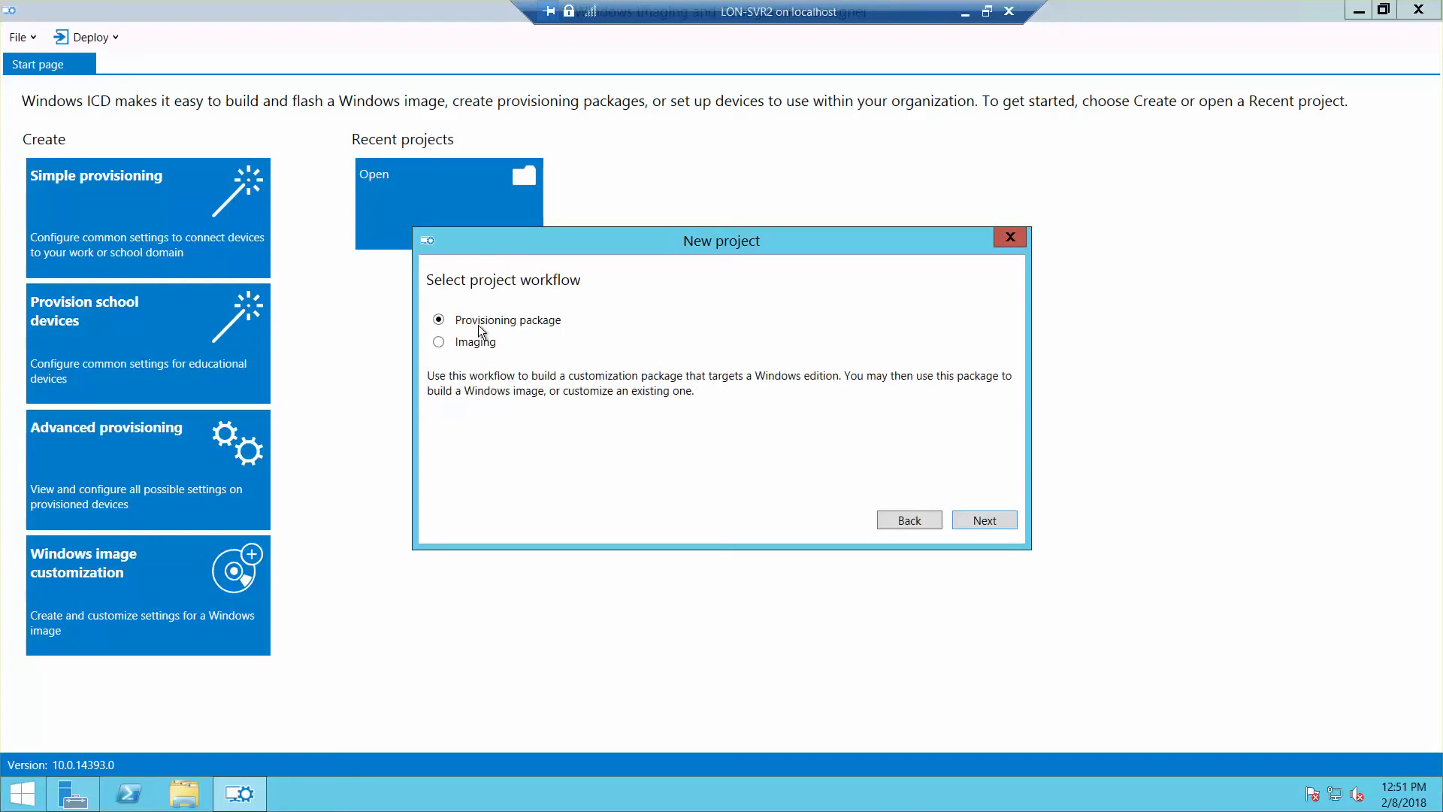
left_click(986, 520)
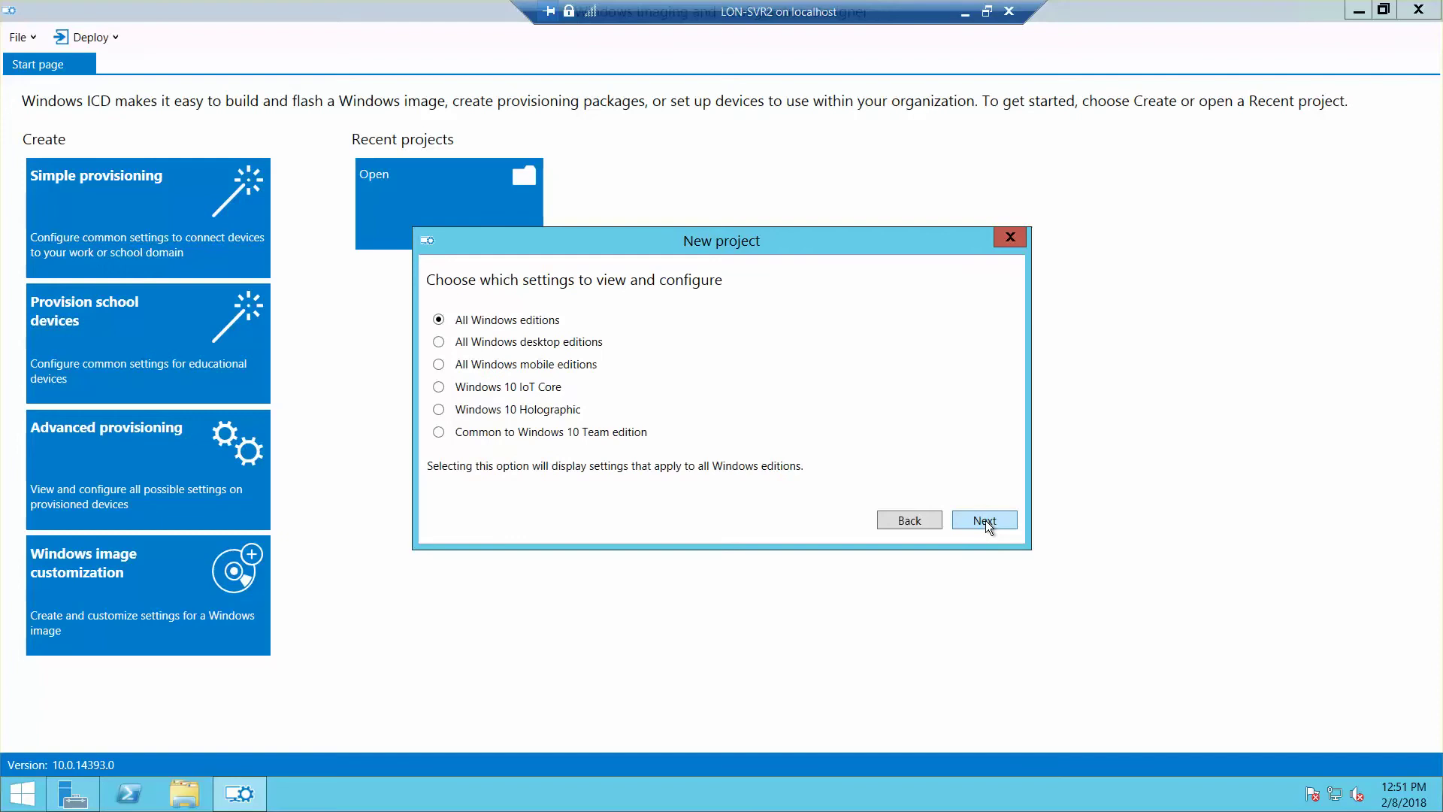
Step: Target all Windows desktop editions and finish creating Project01 without importing a package
left_click(601, 434)
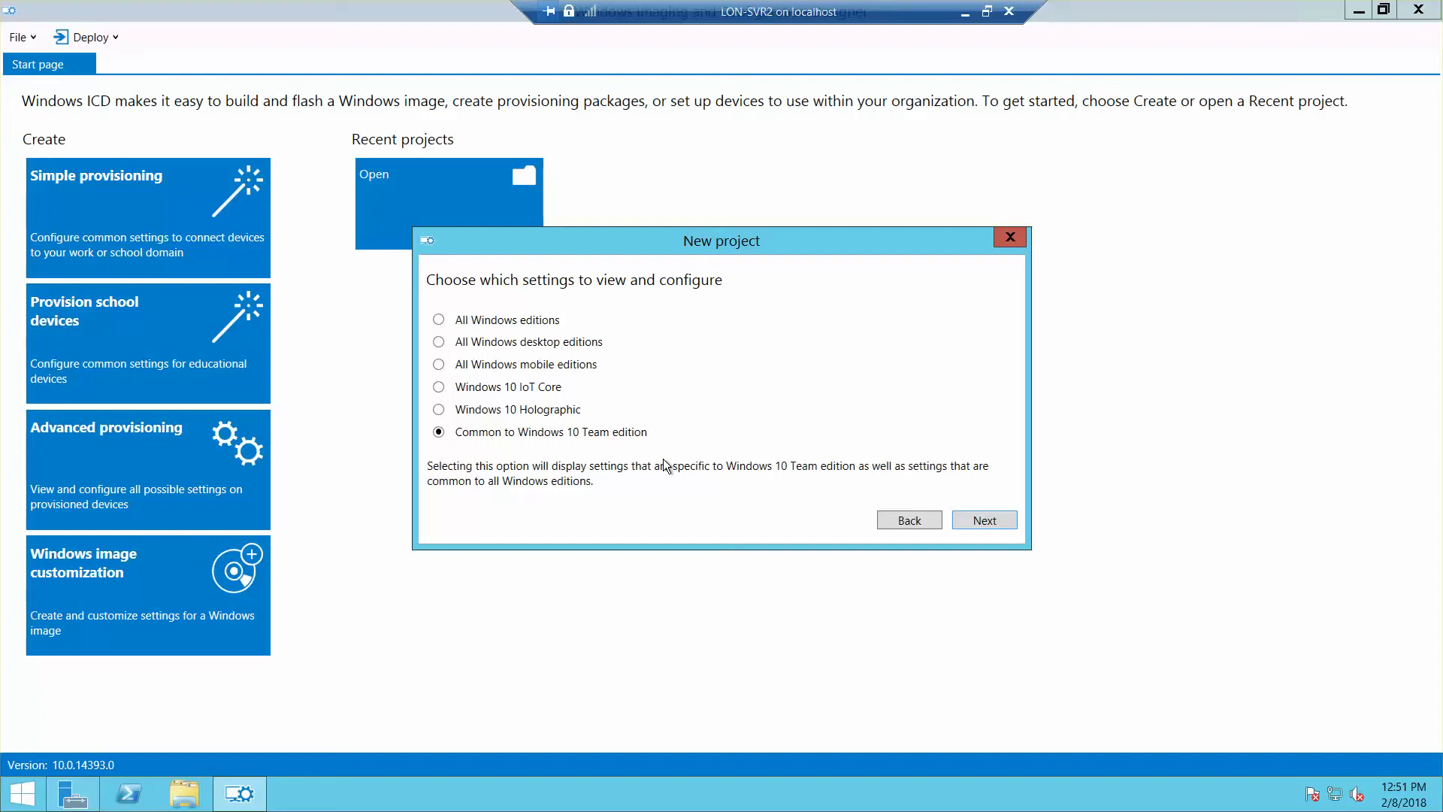
left_click(440, 321)
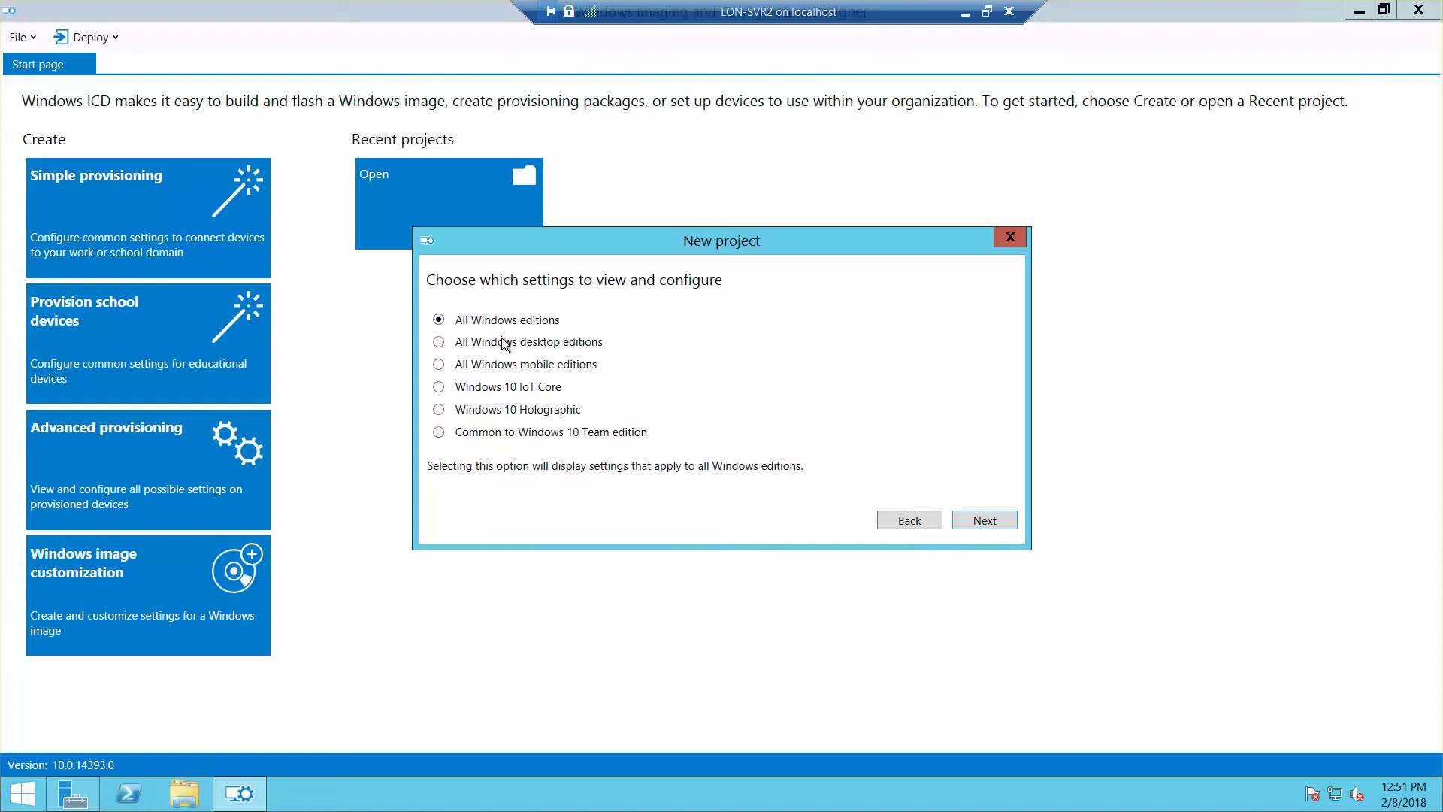
left_click(446, 343)
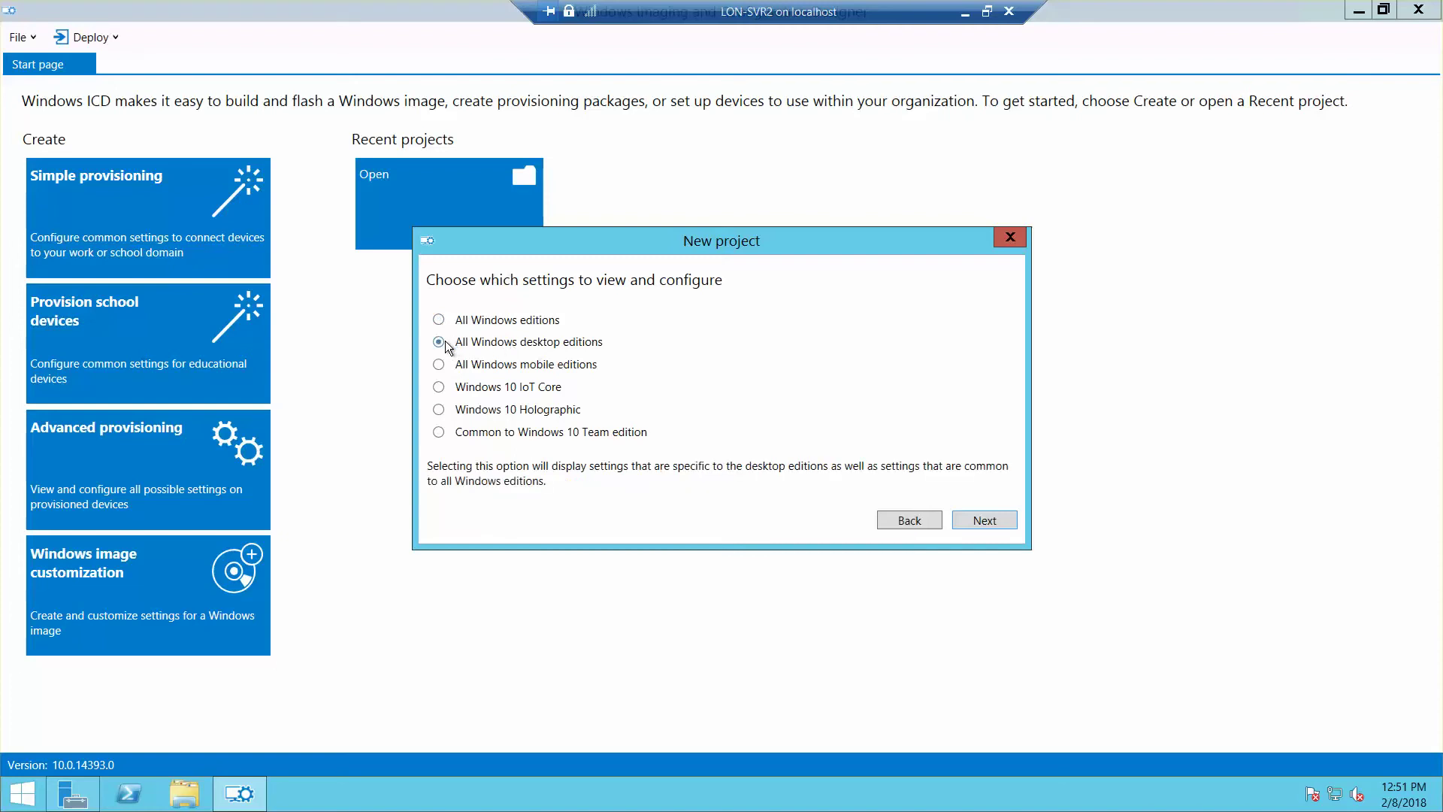
left_click(975, 518)
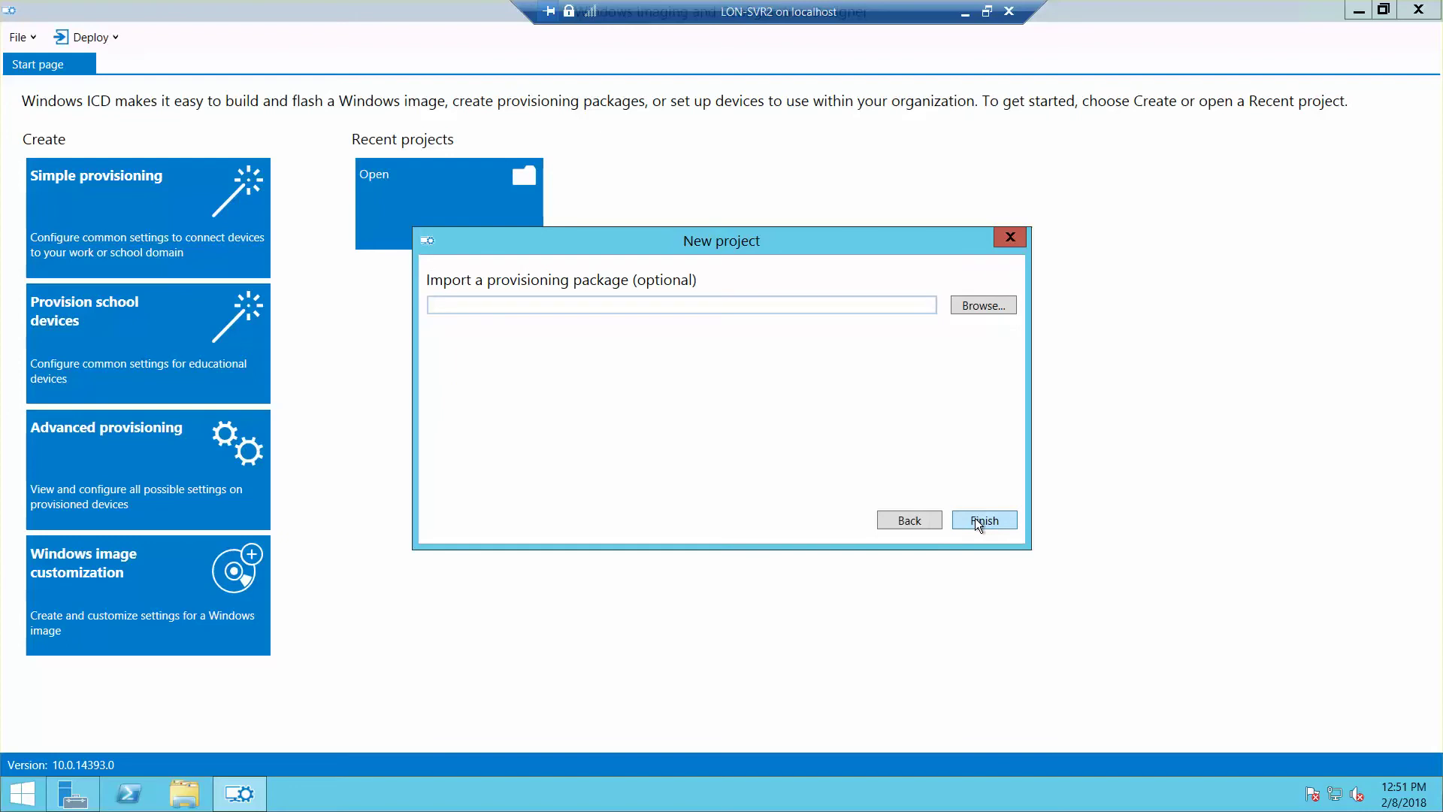
left_click(978, 523)
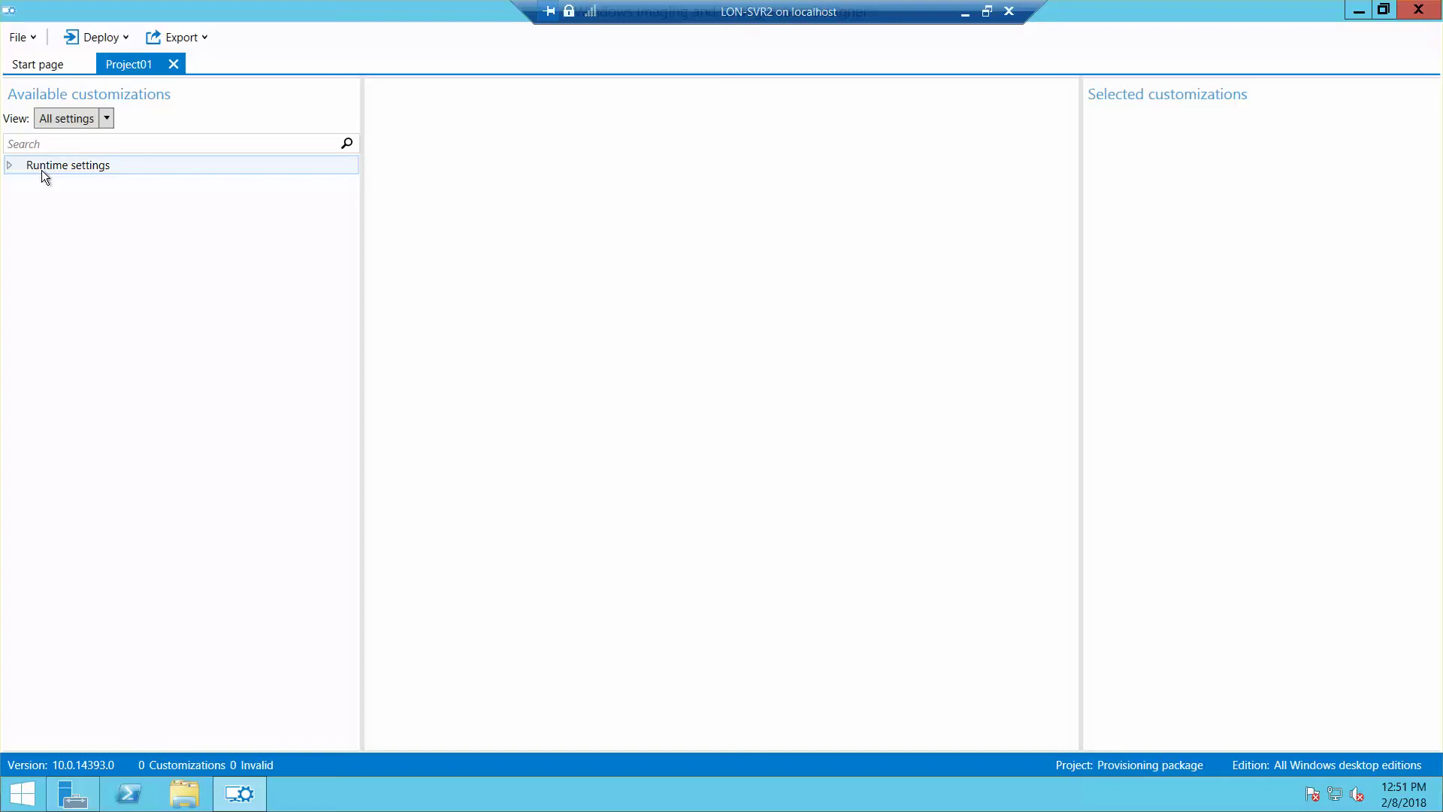
Step: Navigate Runtime settings > Policies > Camera to the AllowCamera setting
left_click(104, 124)
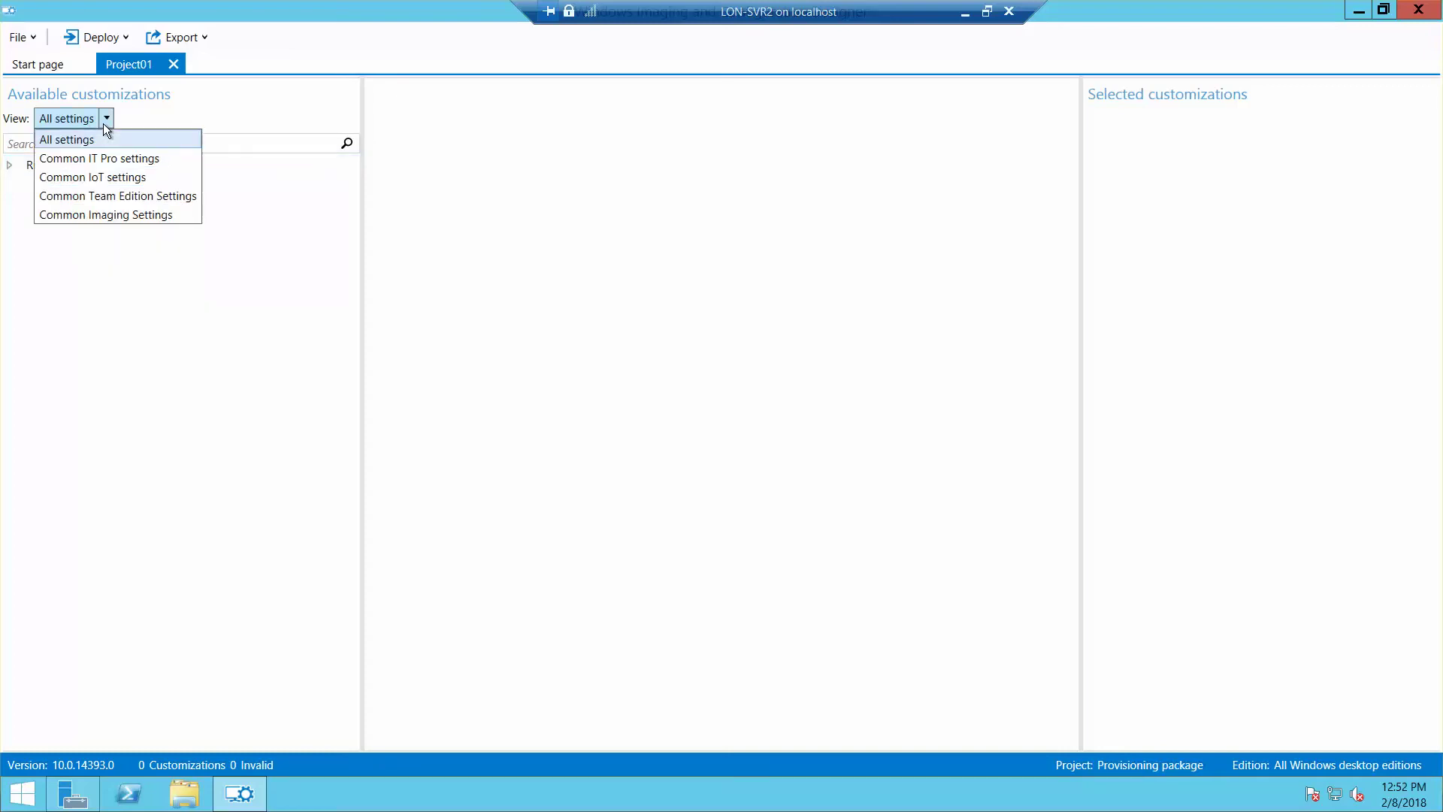
left_click(103, 126)
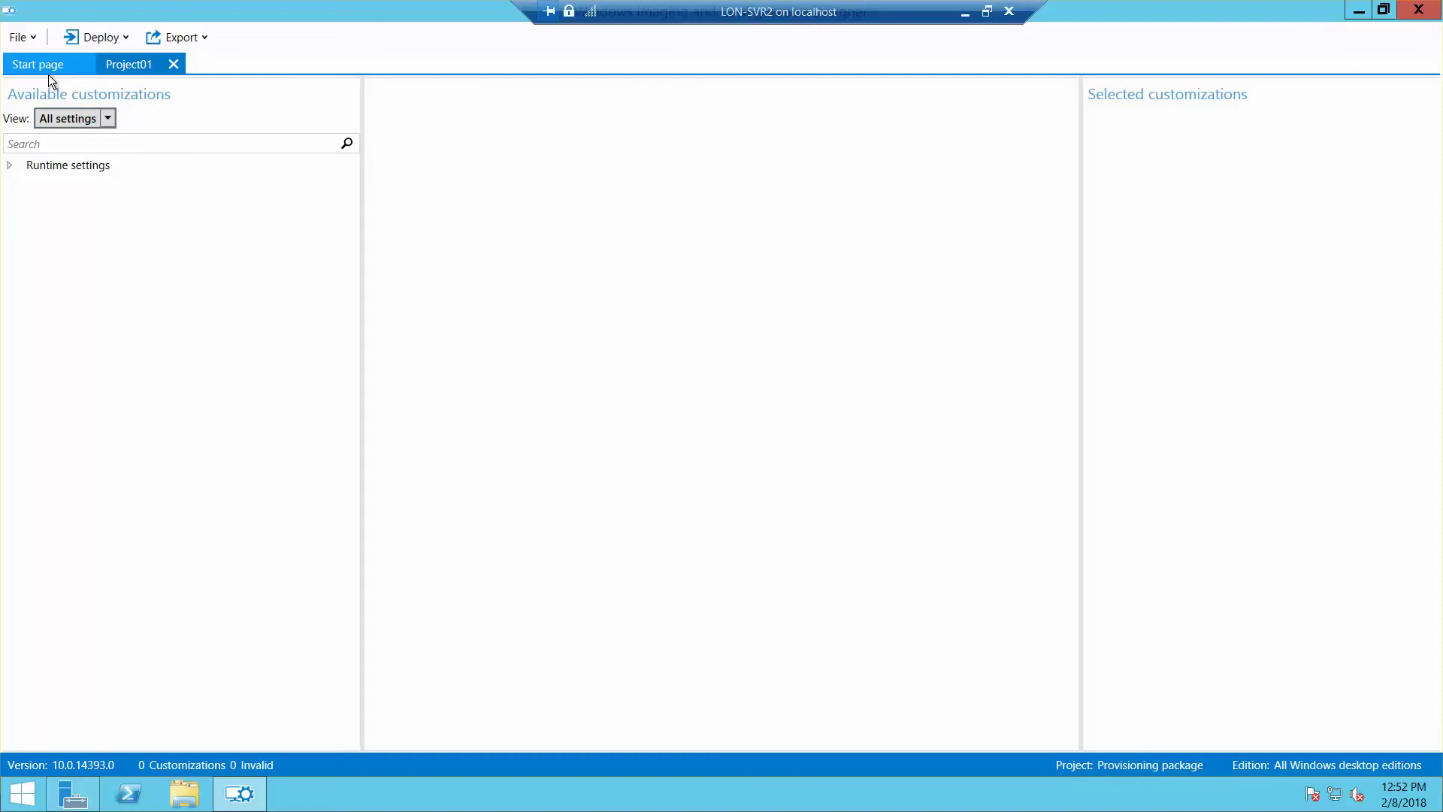
left_click(11, 168)
left_click(10, 167)
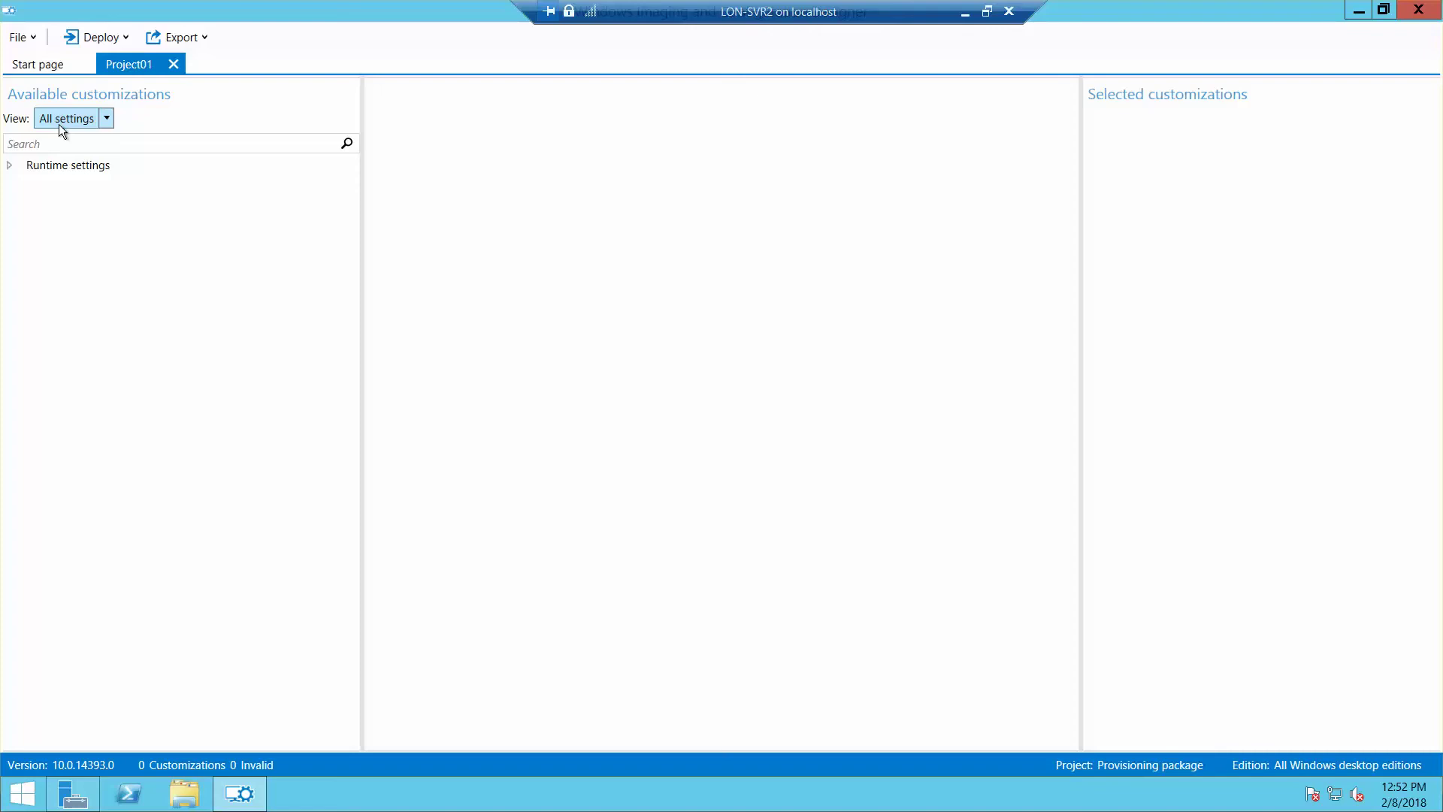
left_click(9, 167)
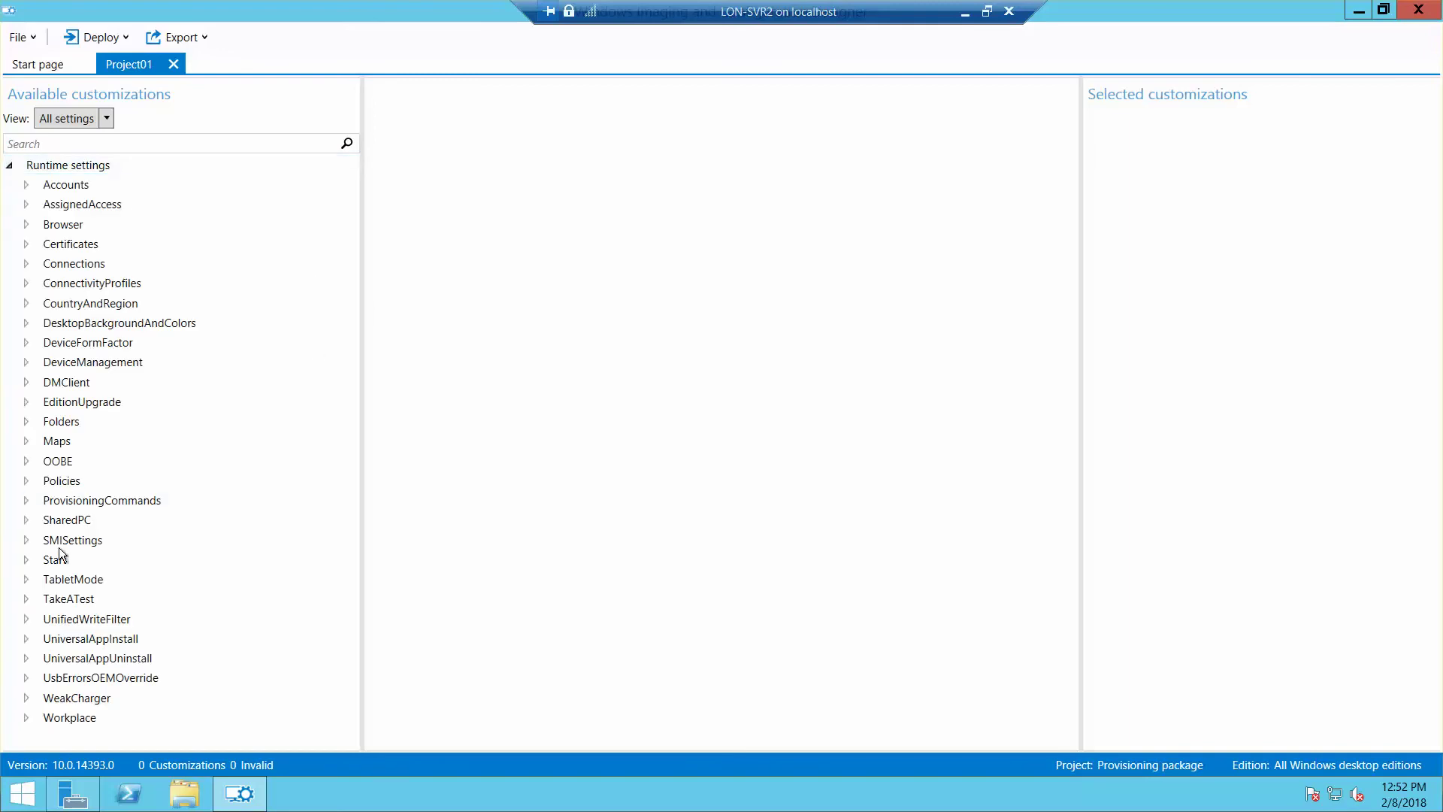
left_click(28, 482)
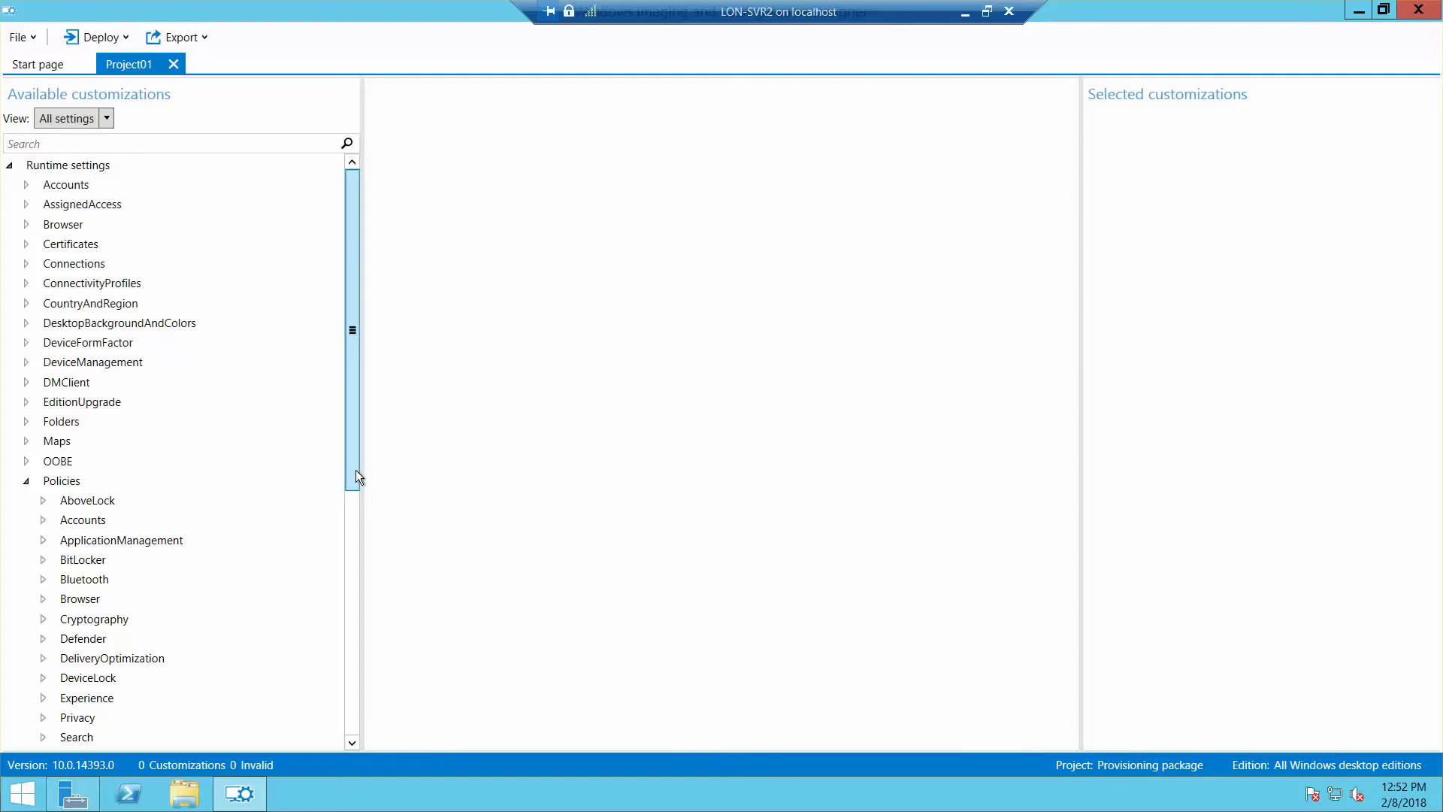
left_click_drag(354, 470, 352, 617)
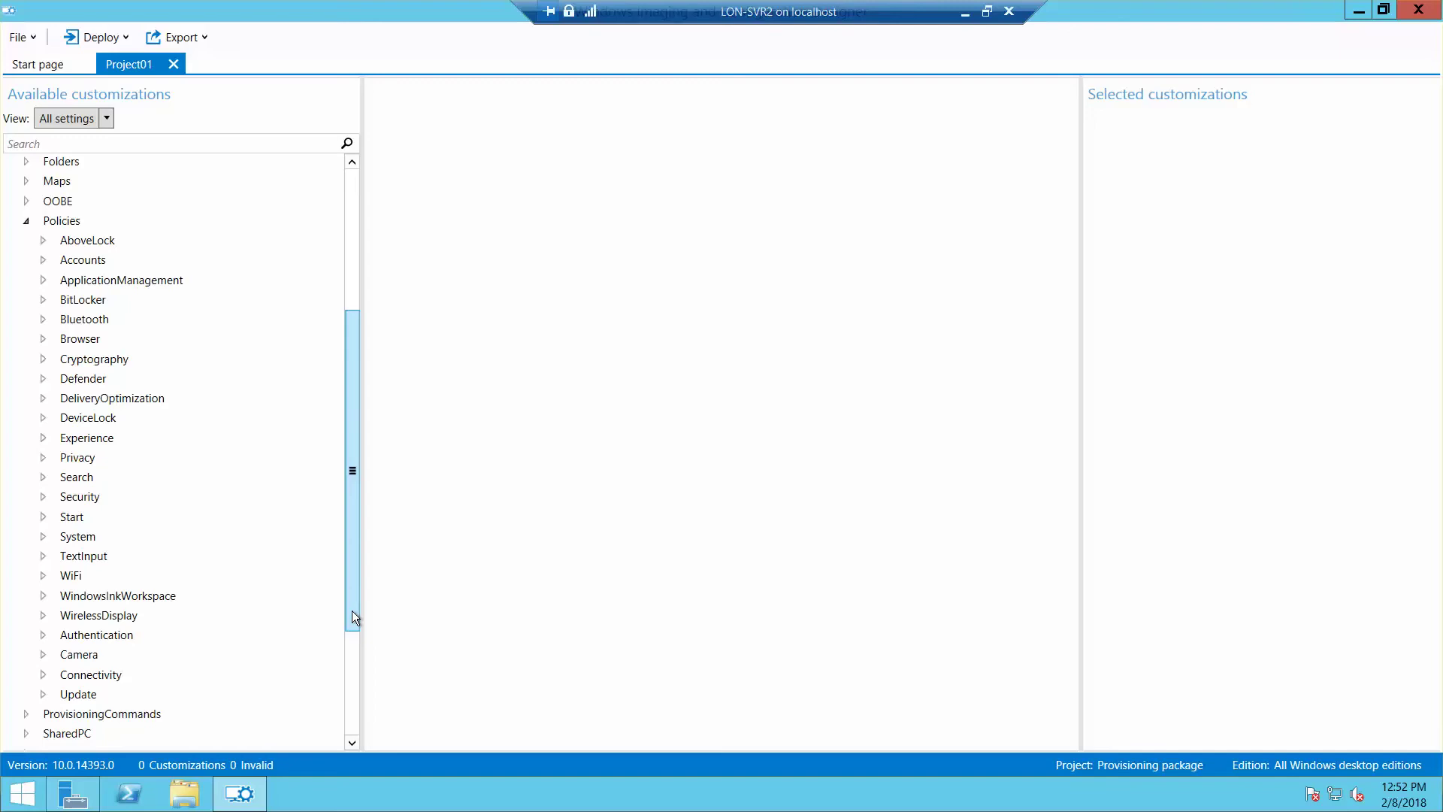
left_click(44, 656)
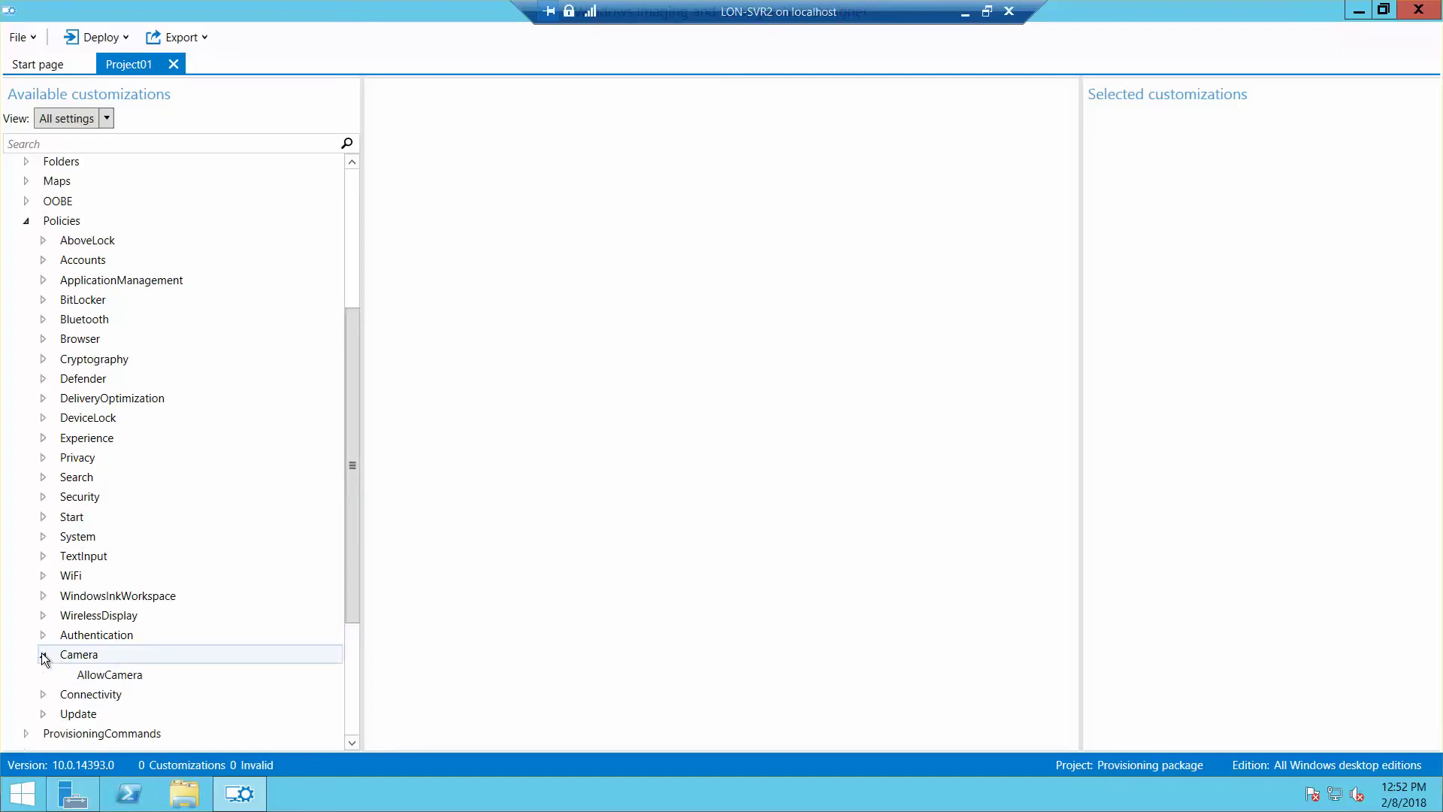
left_click(130, 681)
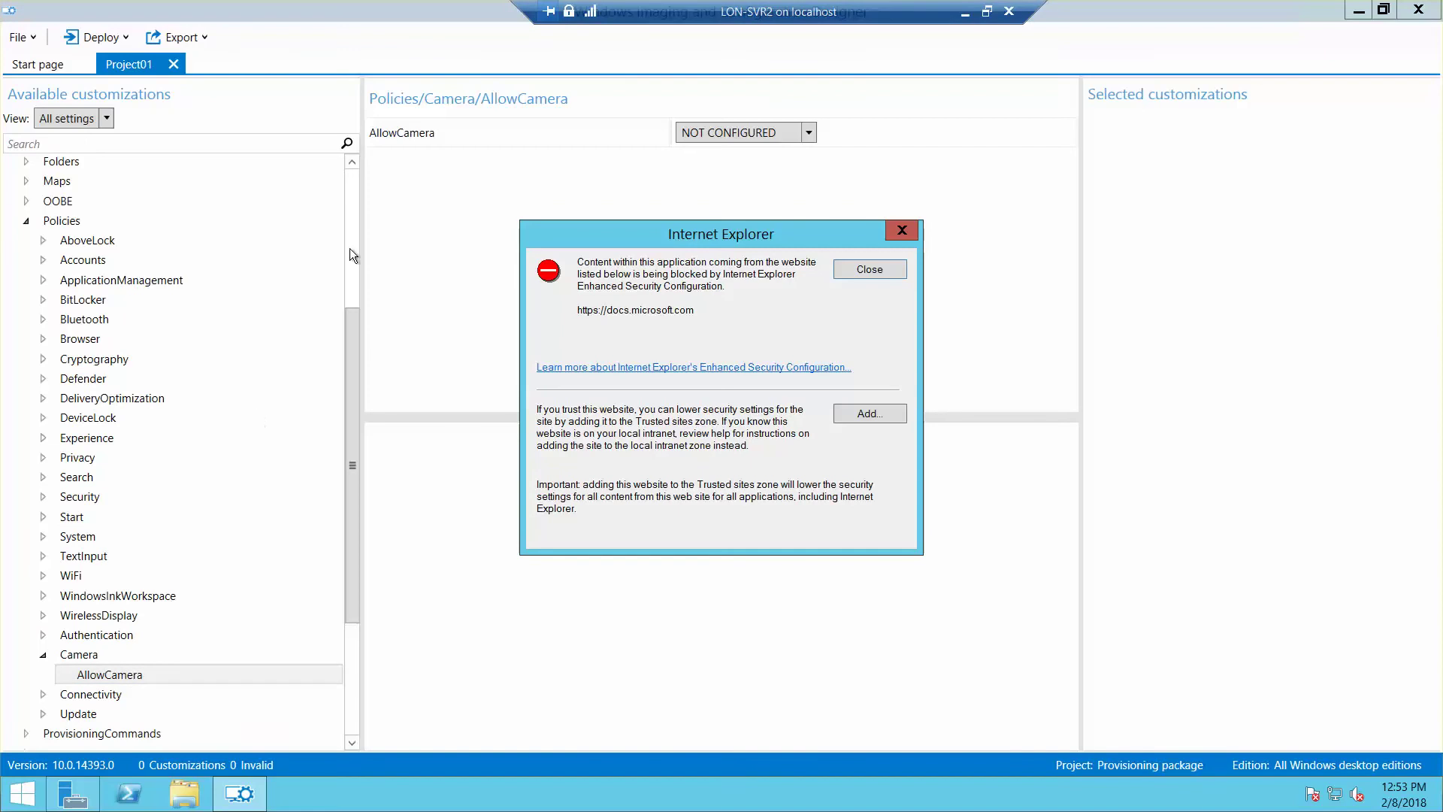
Step: Dismiss the Internet Explorer blocked-content warning and set AllowCamera to Yes
left_click(861, 412)
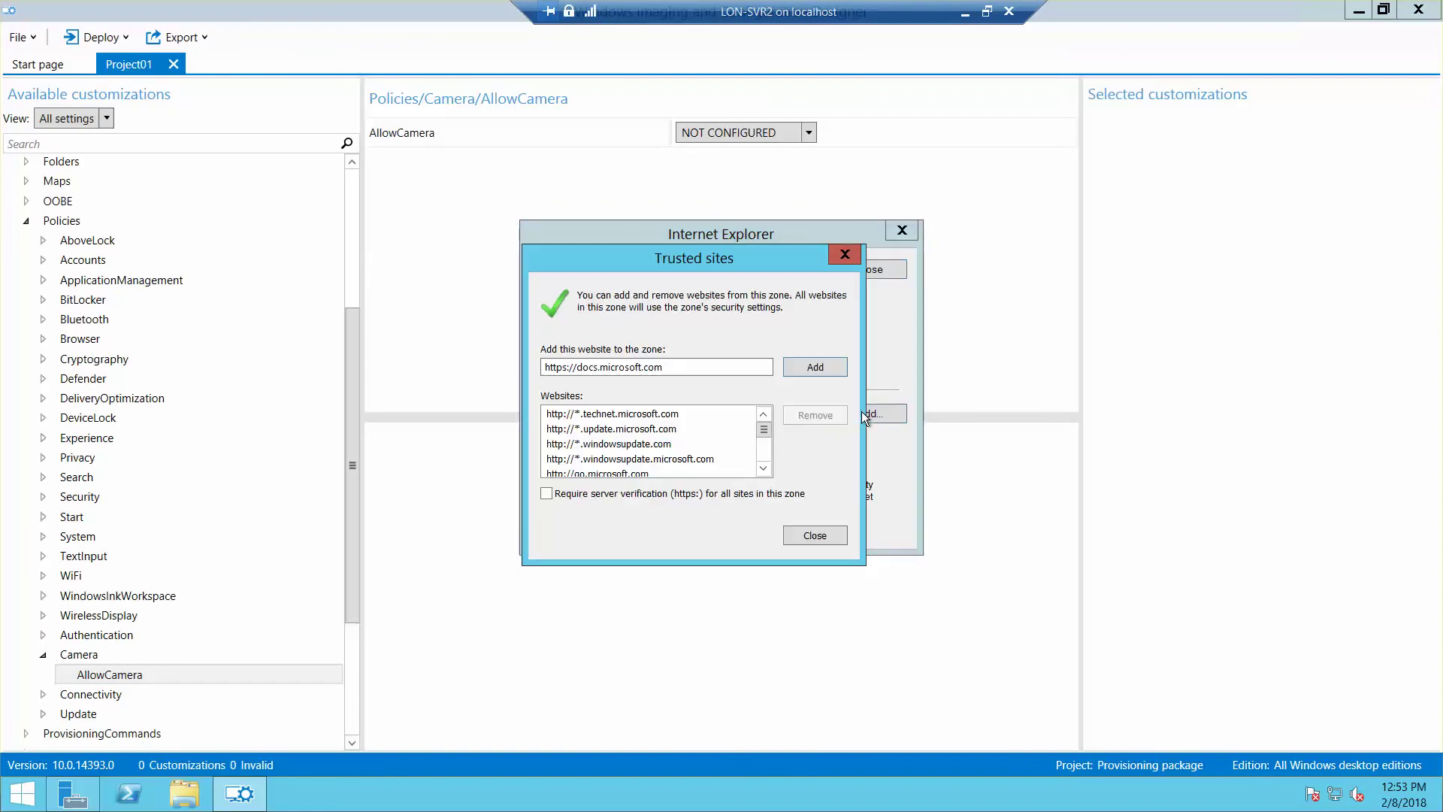
left_click(836, 541)
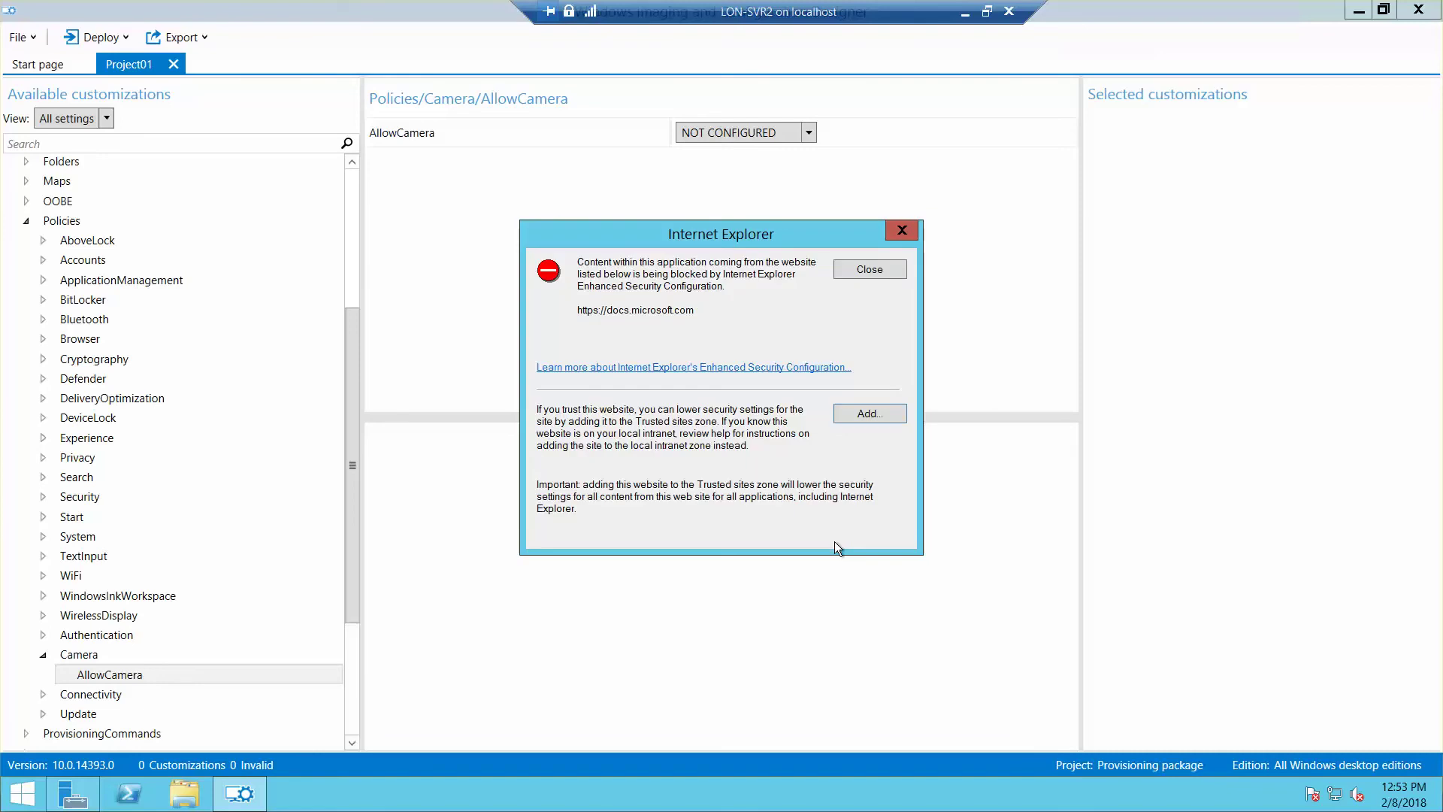
left_click(869, 277)
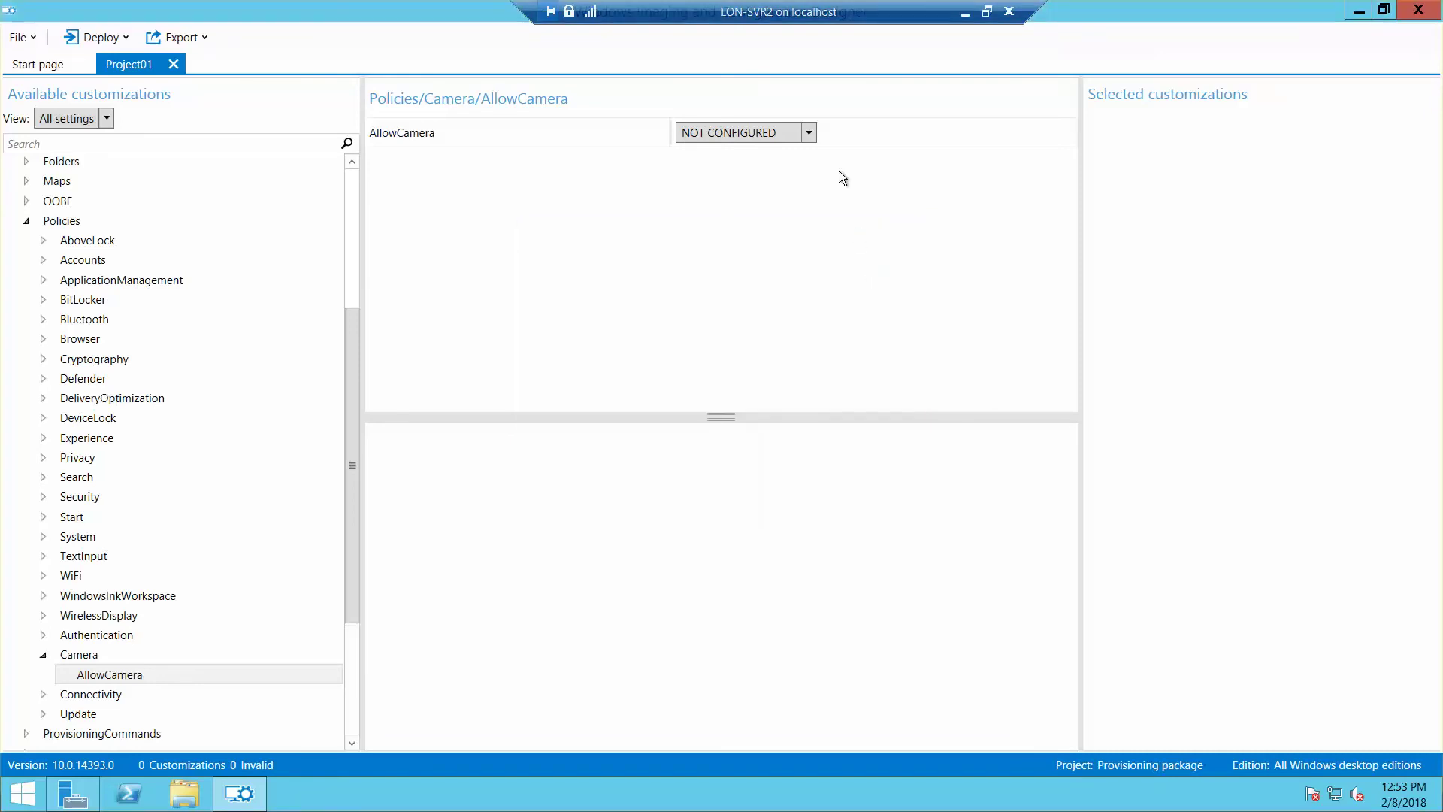
left_click(811, 133)
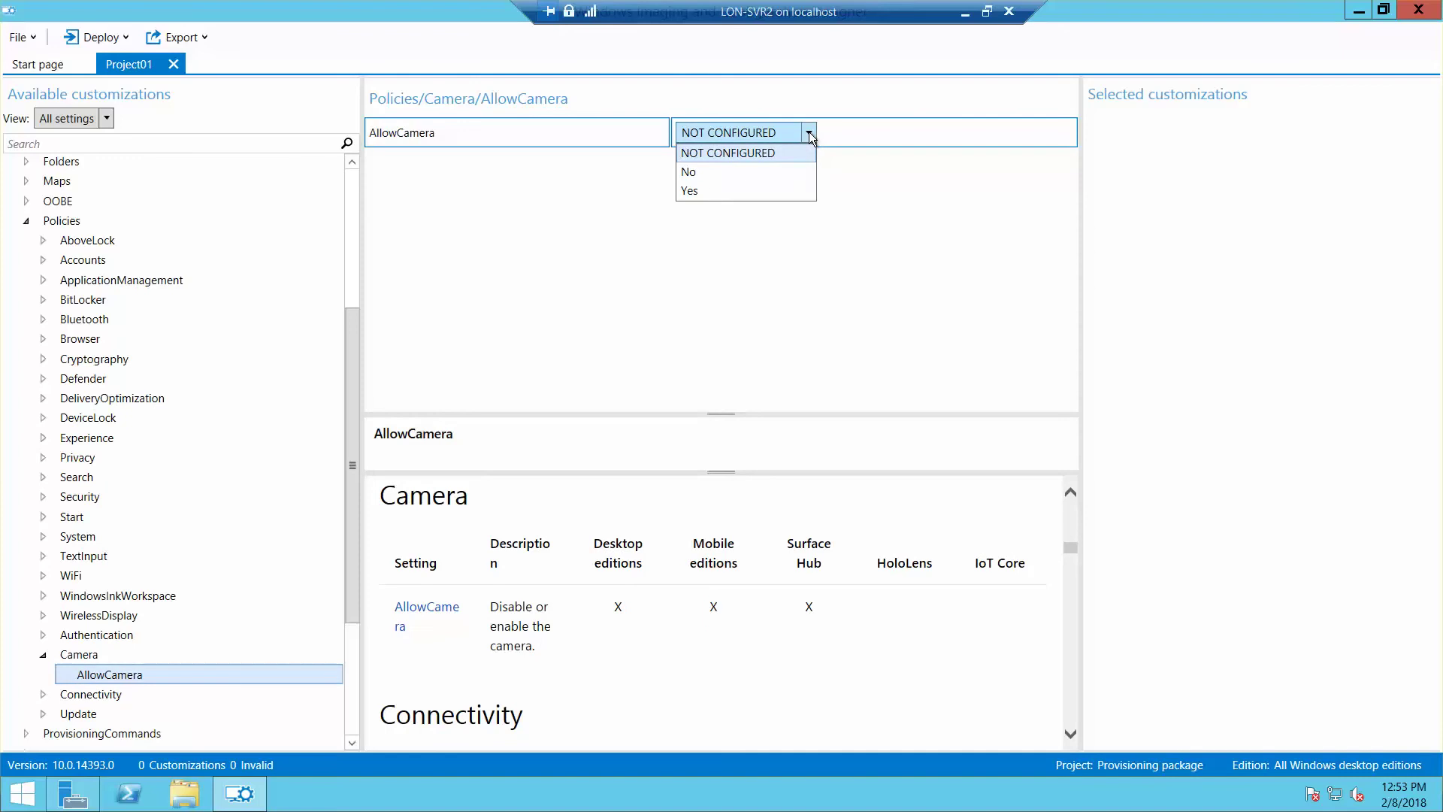
left_click(698, 197)
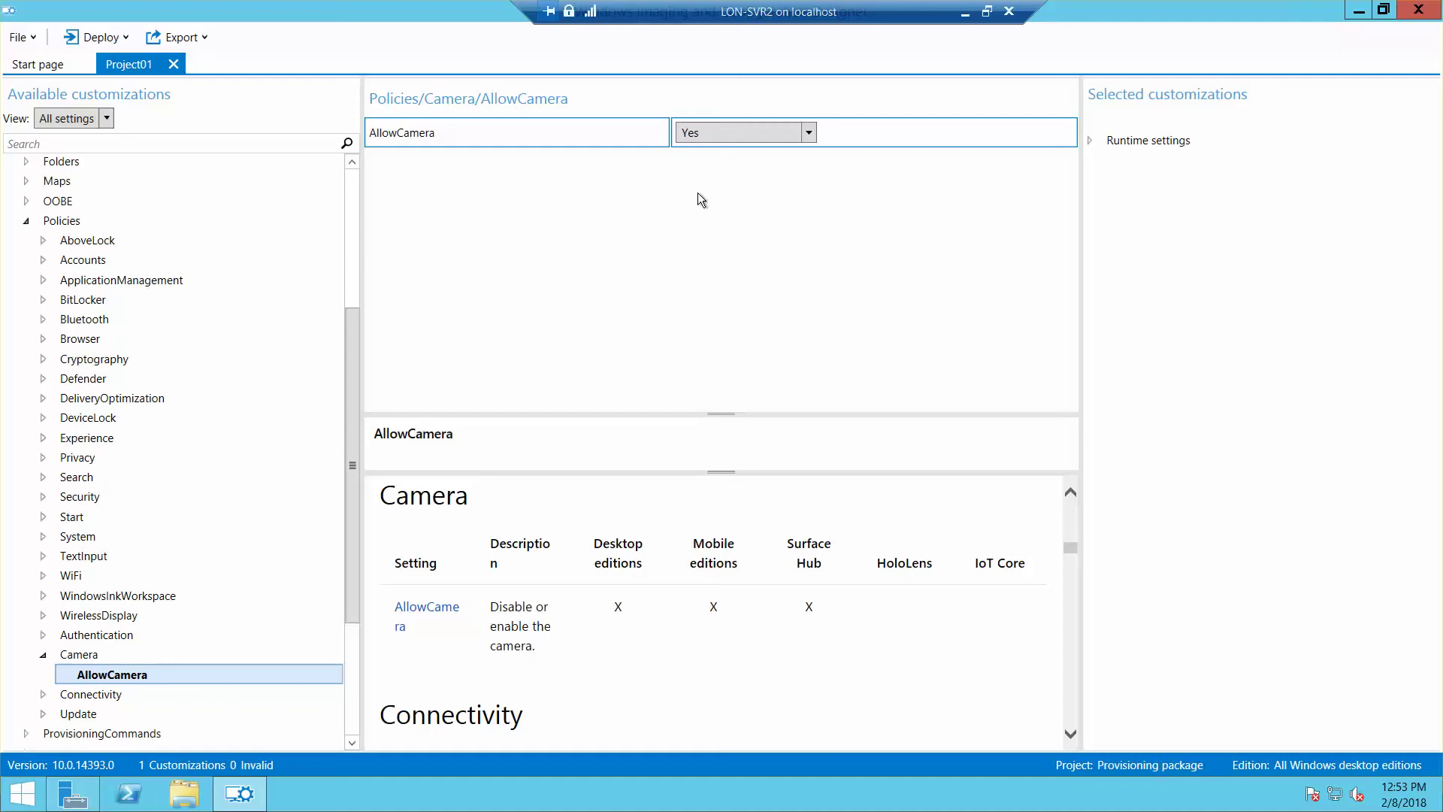
Step: Set the Defender ExcludedPaths policy to e:\Labfiles, dismissing the blocked-content warning
left_click(47, 384)
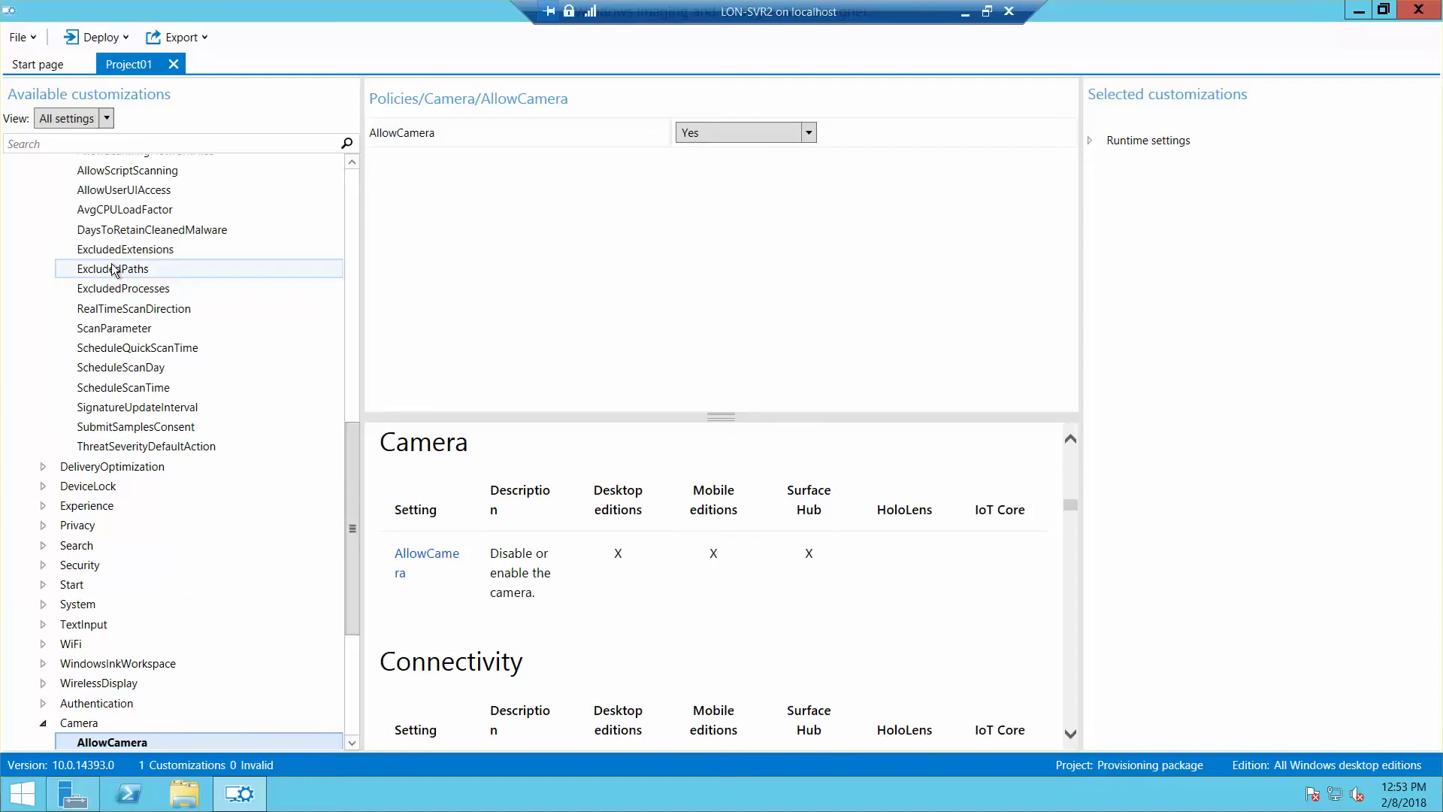
left_click(154, 279)
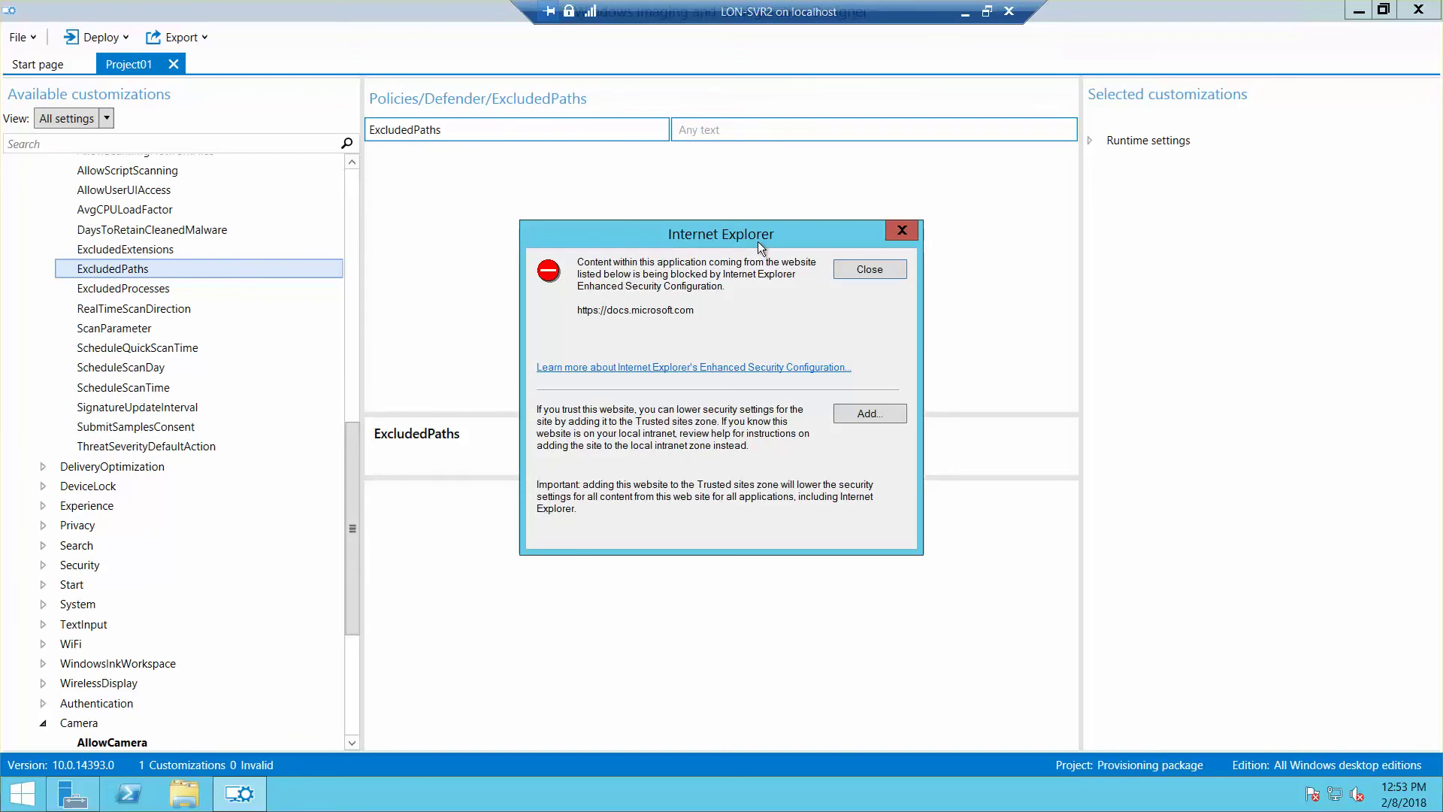
left_click(852, 269)
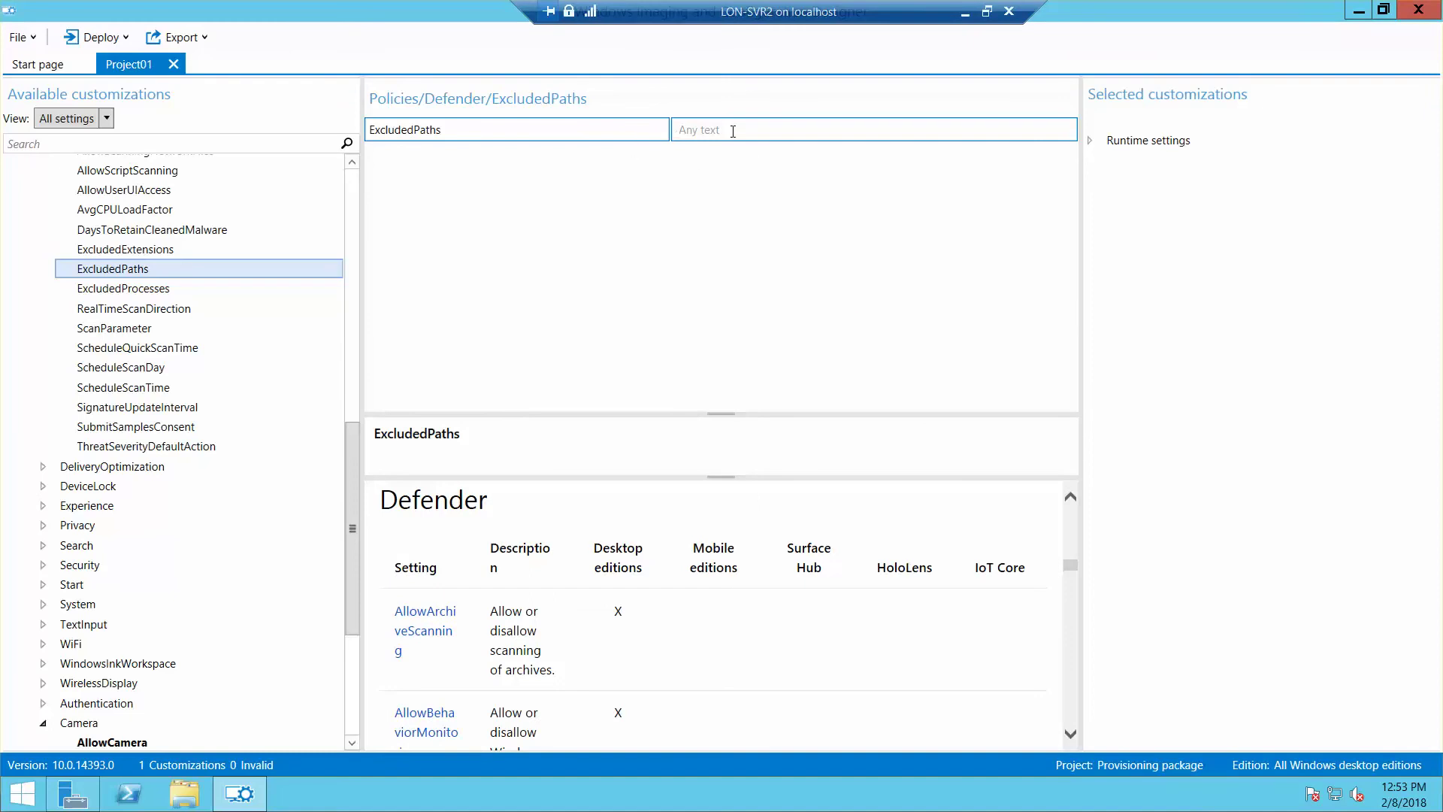
type("e:")
type("\\")
type("La")
type("bi")
key("BackSpace")
type("f")
type("iles")
key("Return")
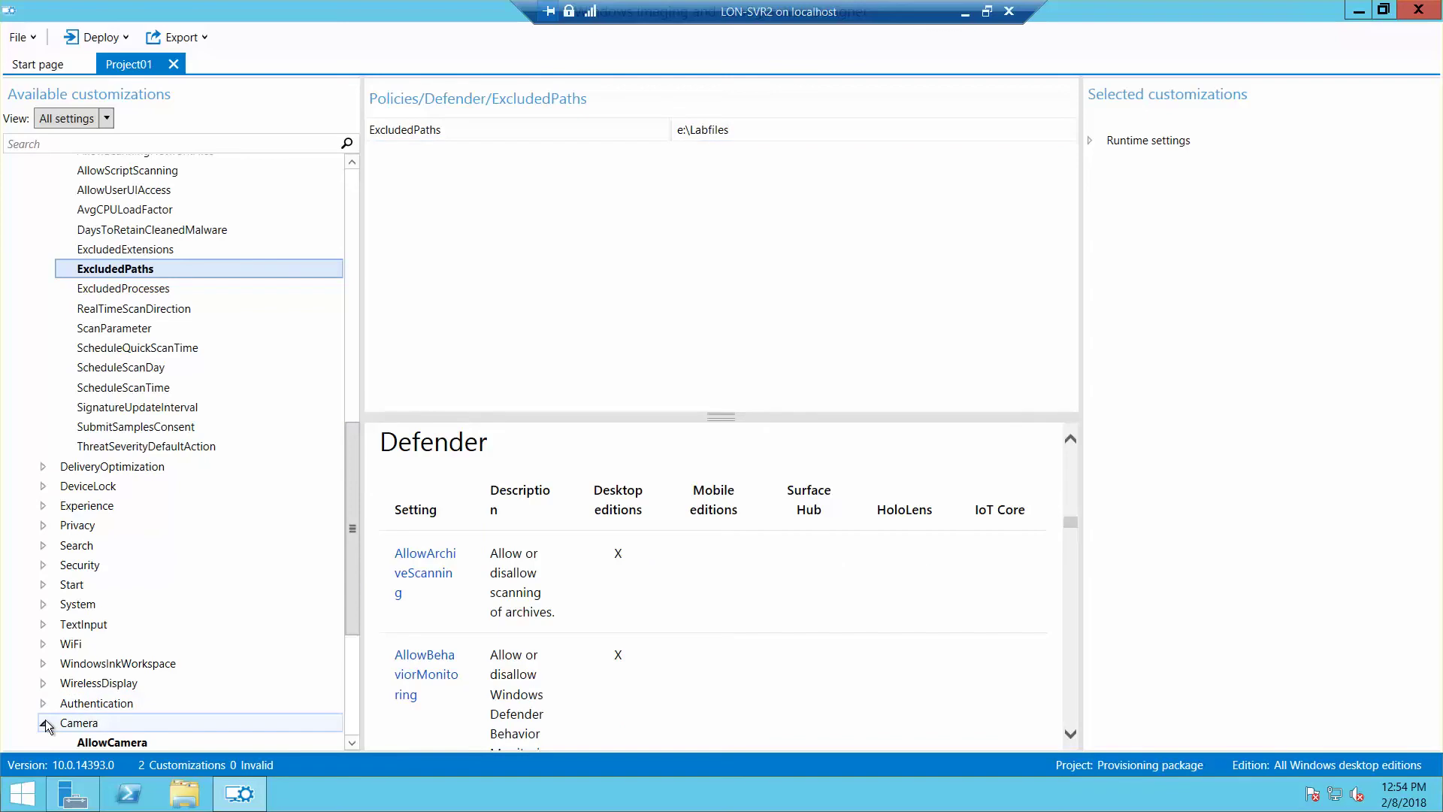
Step: Collapse the Camera and Defender policy groups, dismissing the blocked-content warning
left_click(46, 725)
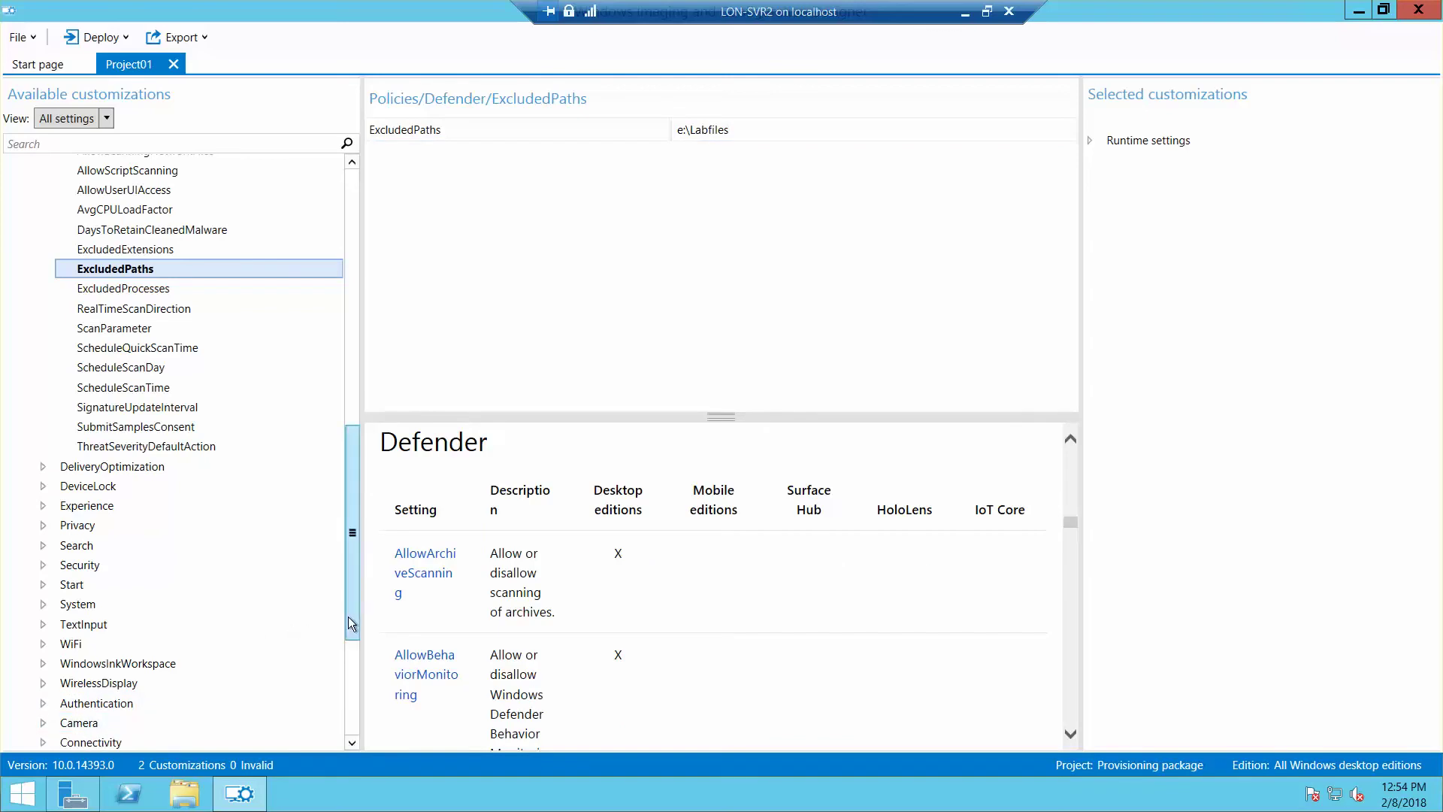
left_click_drag(348, 614, 357, 464)
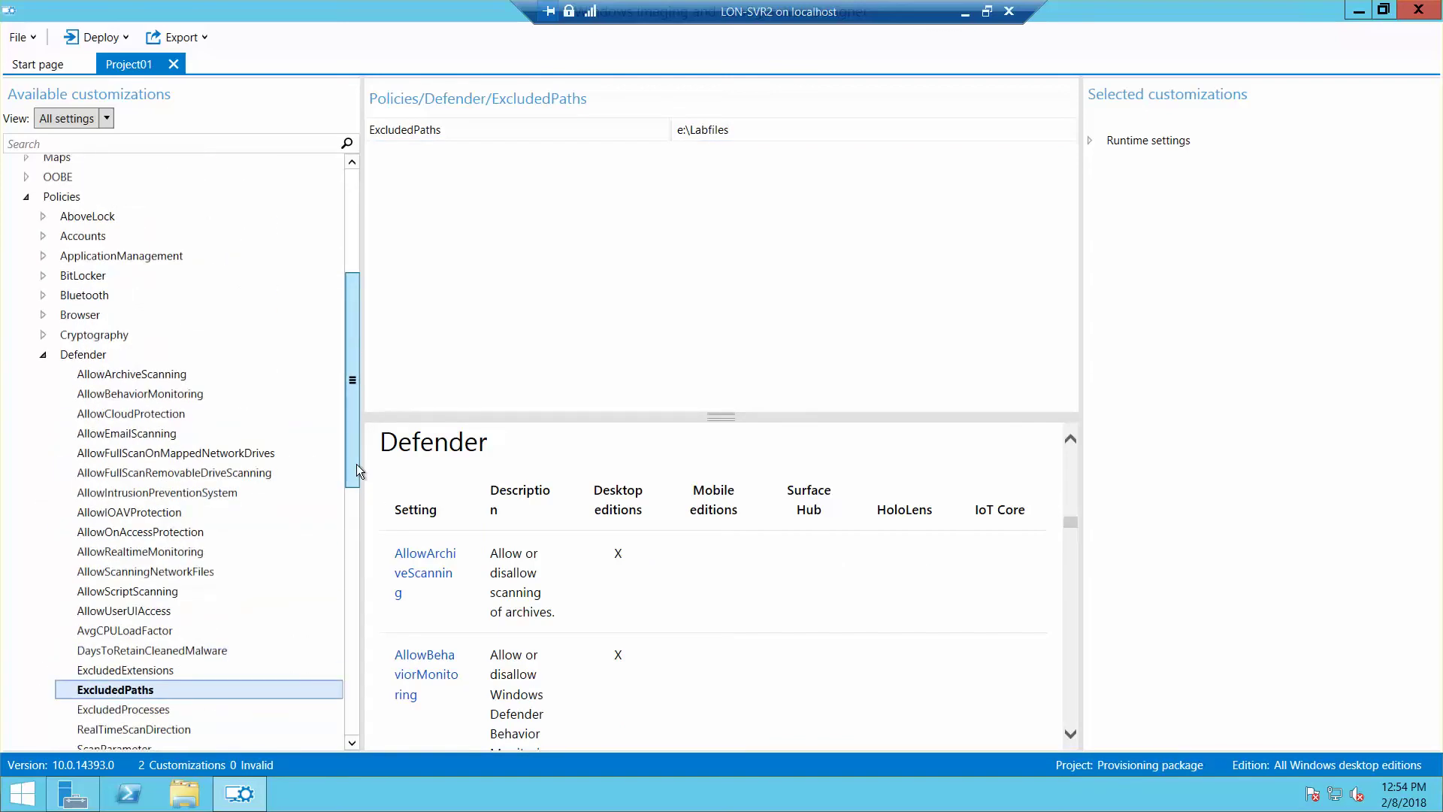
left_click(49, 357)
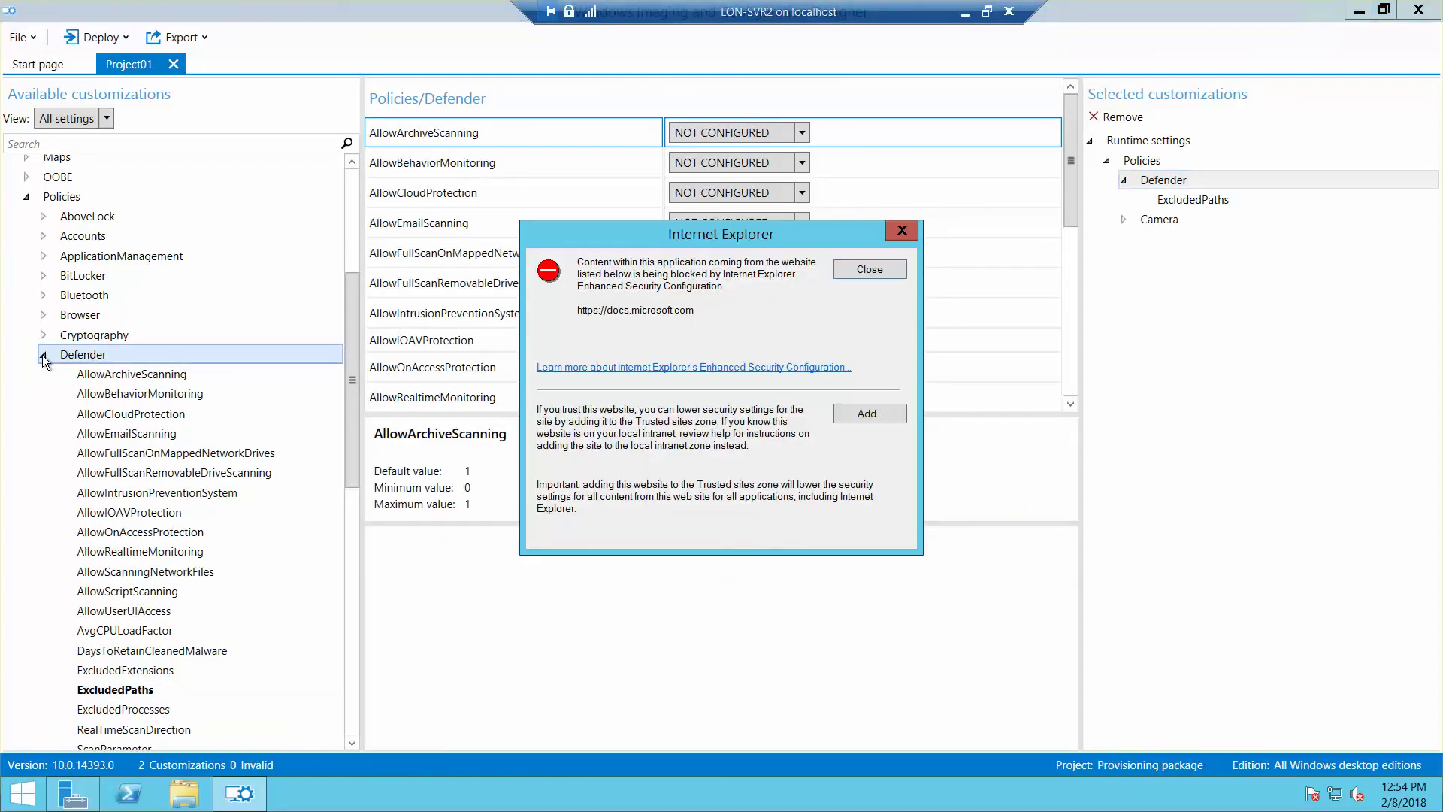
left_click(865, 273)
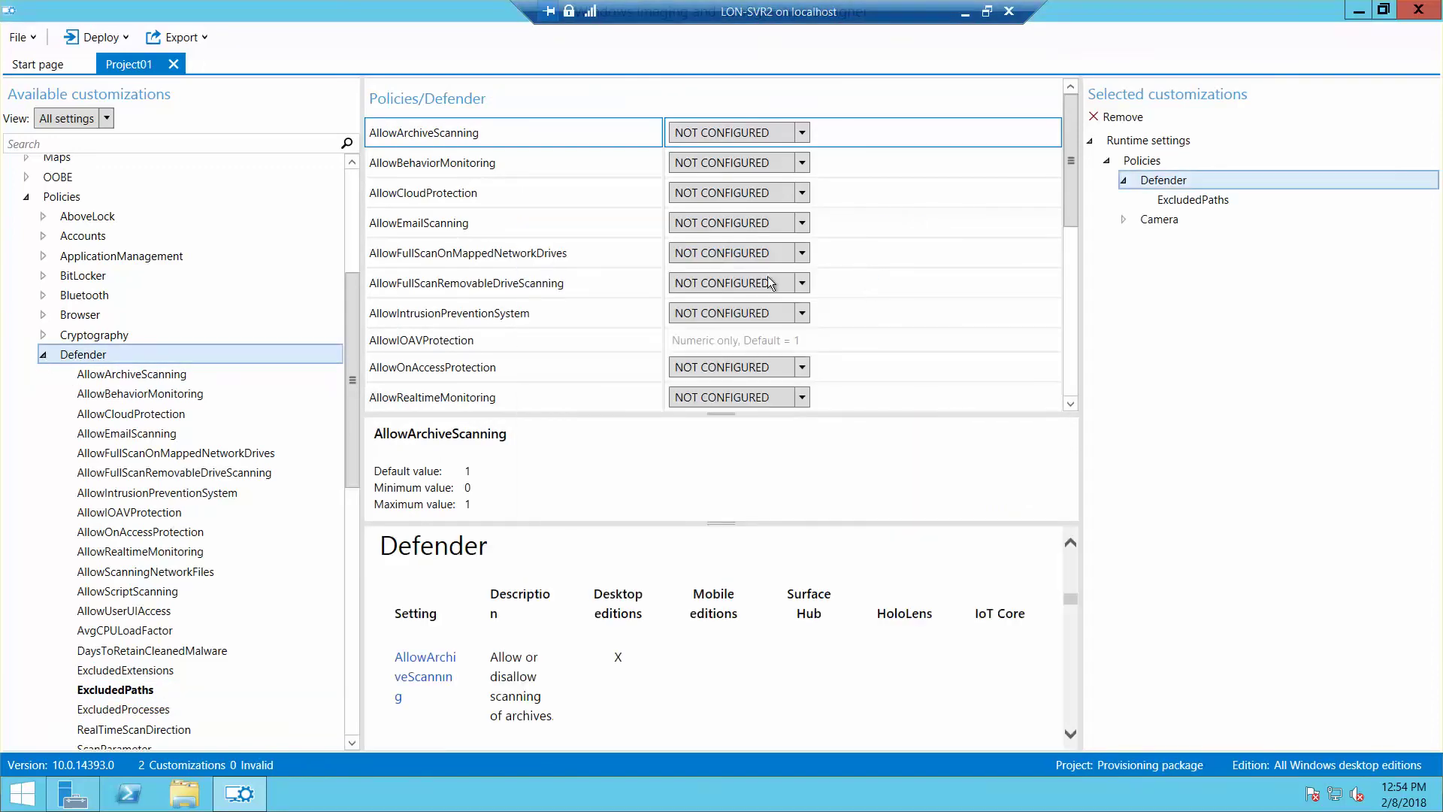
left_click(43, 354)
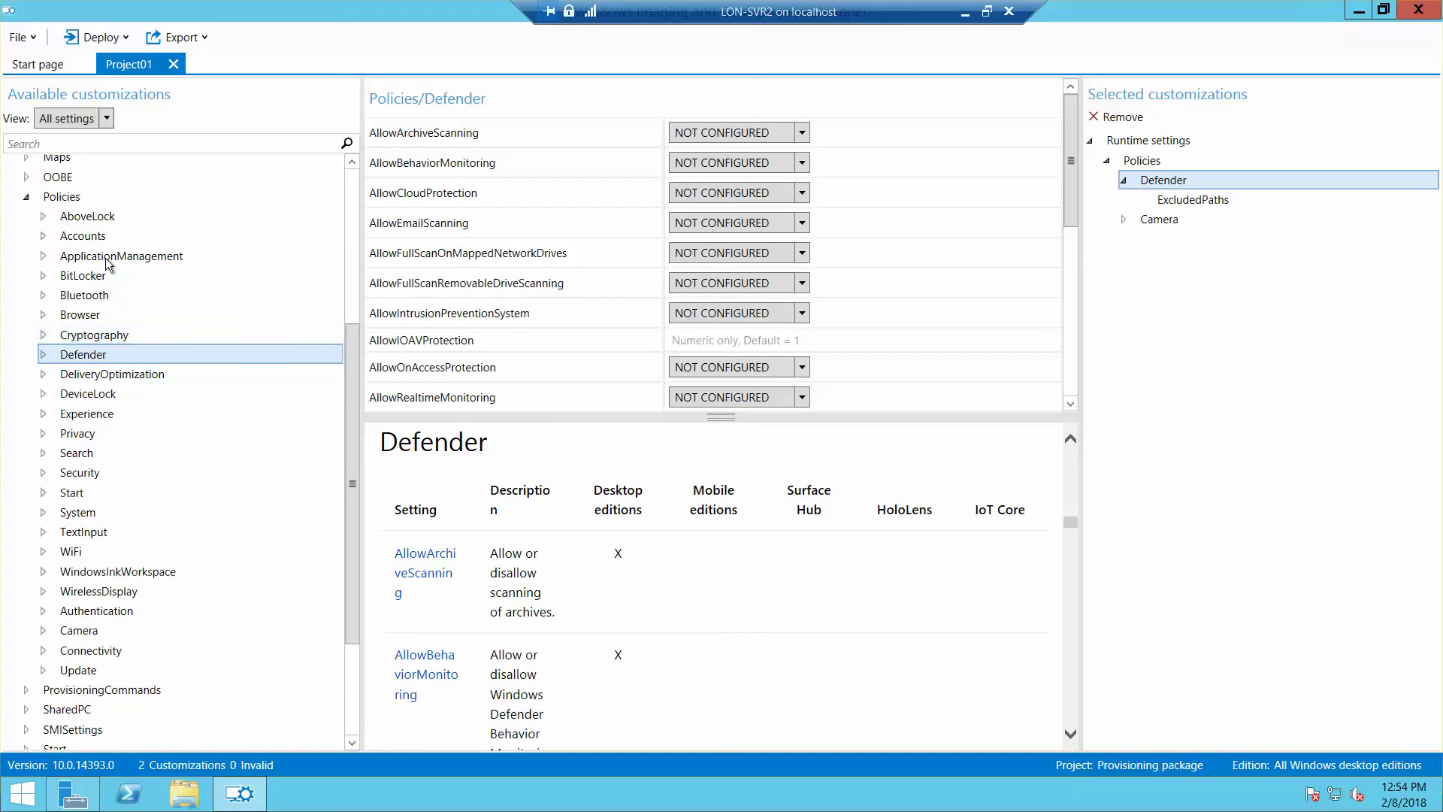
Step: Peek at the Accounts policy settings, then collapse Accounts and the whole Policies branch
double_click(100, 238)
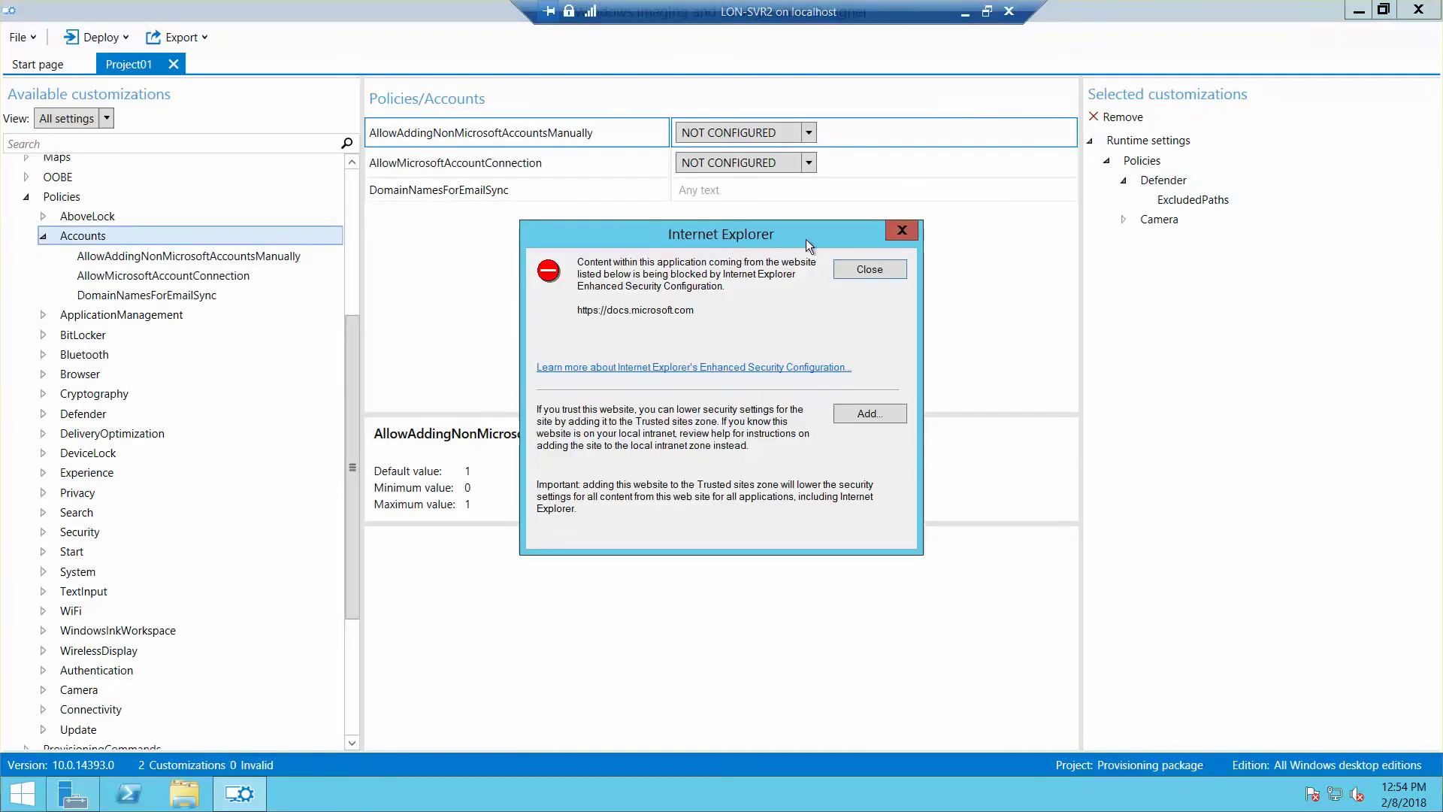
left_click(870, 271)
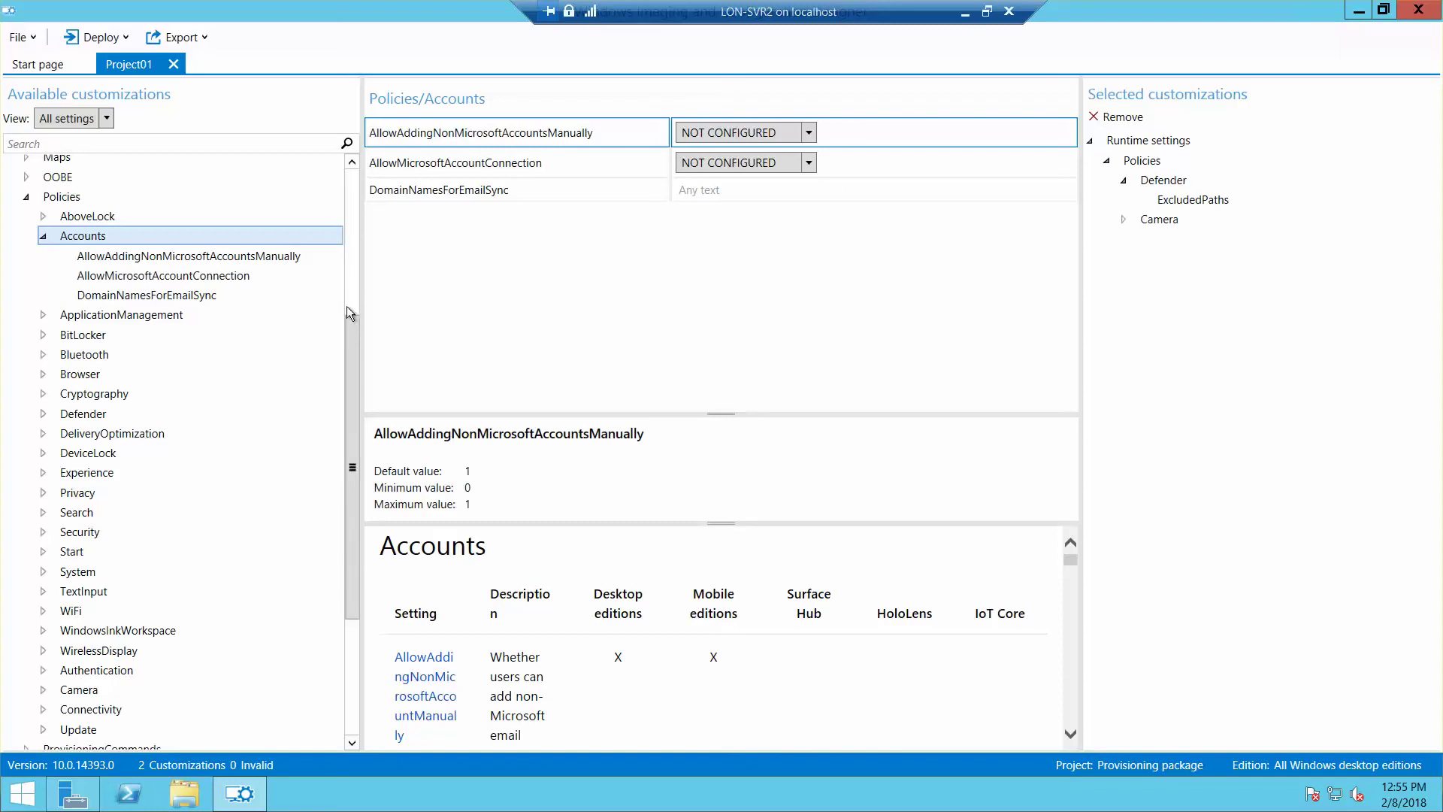
left_click(45, 239)
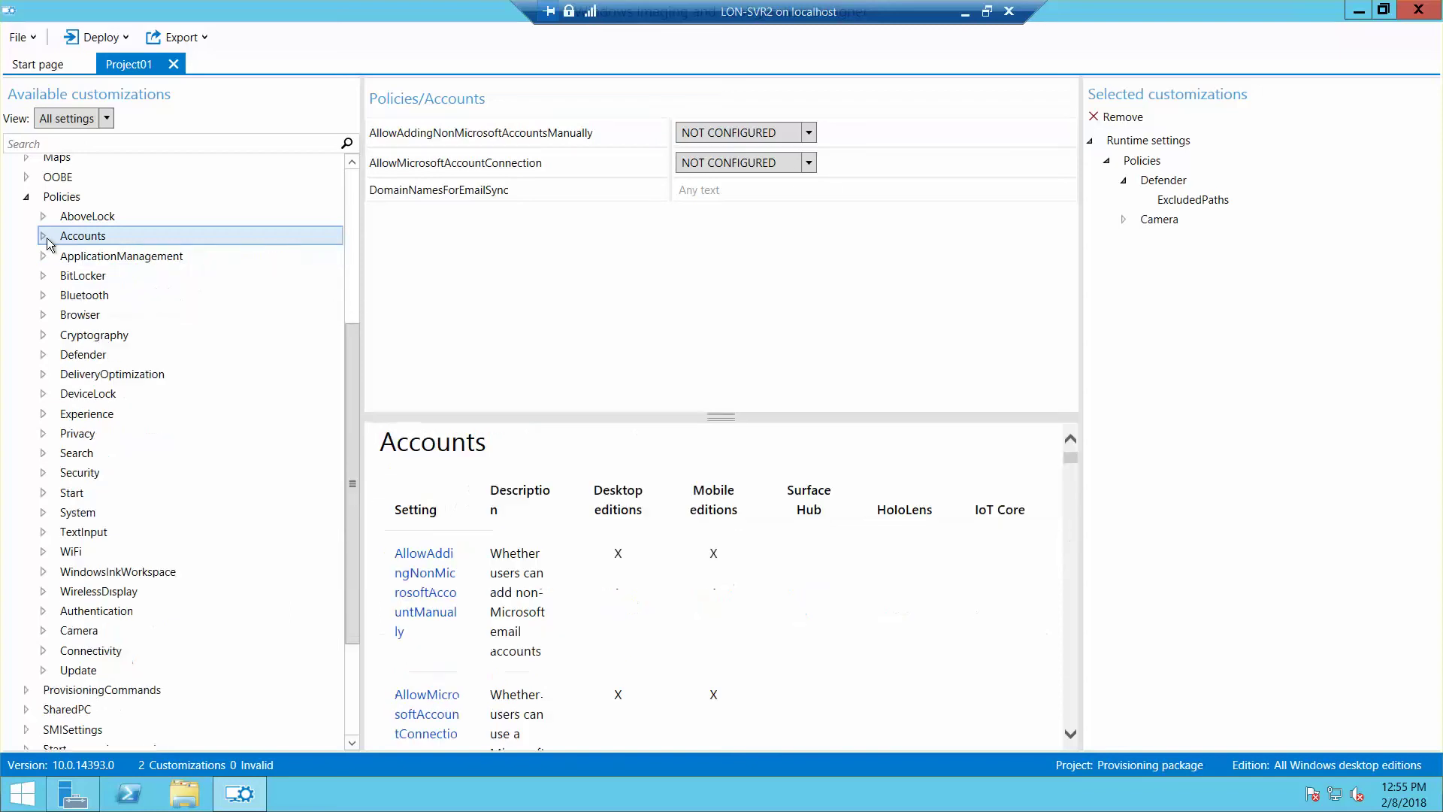
left_click(28, 200)
left_click(27, 200)
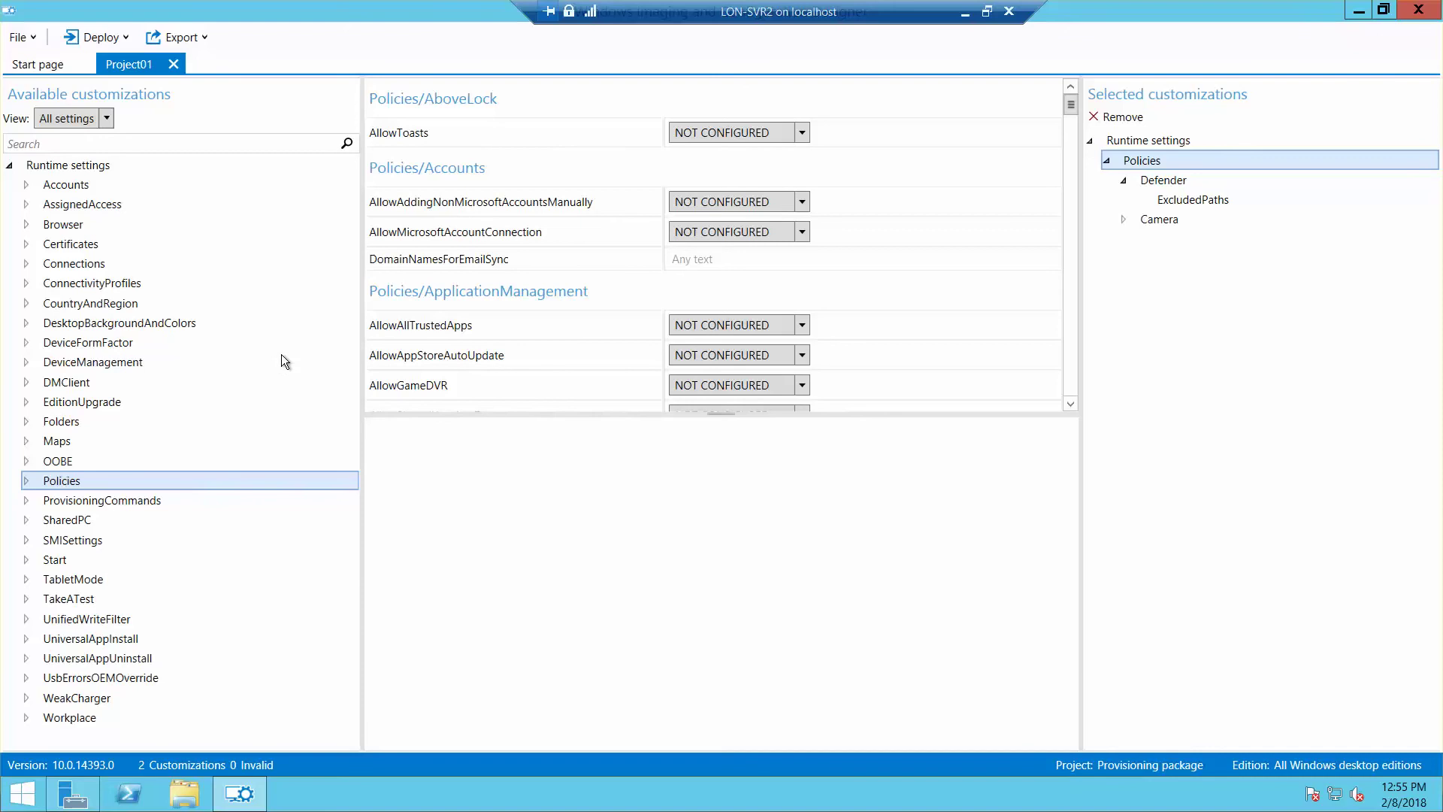
Step: Add a local user PublicUser under Runtime settings > Accounts > Users
left_click(27, 185)
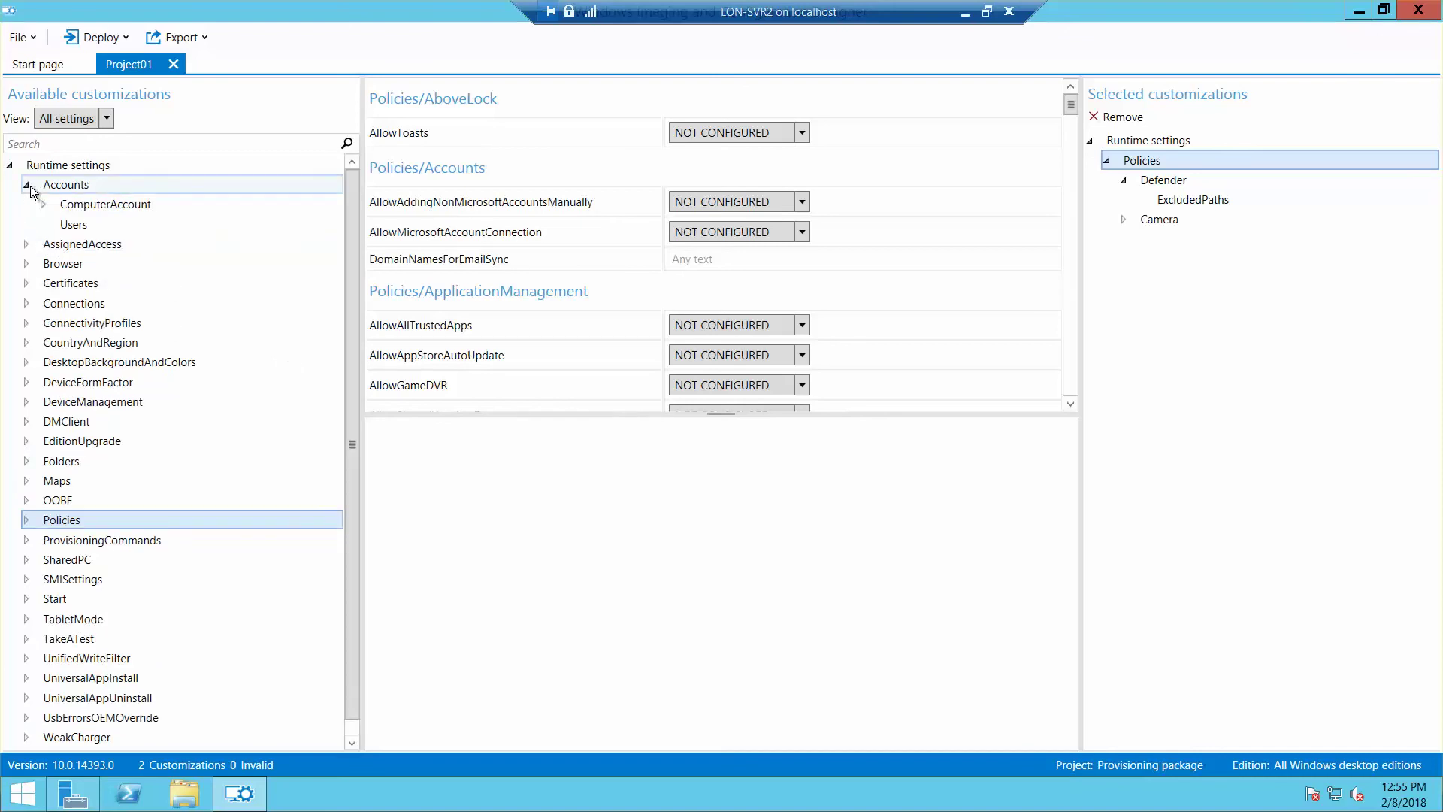
left_click(68, 229)
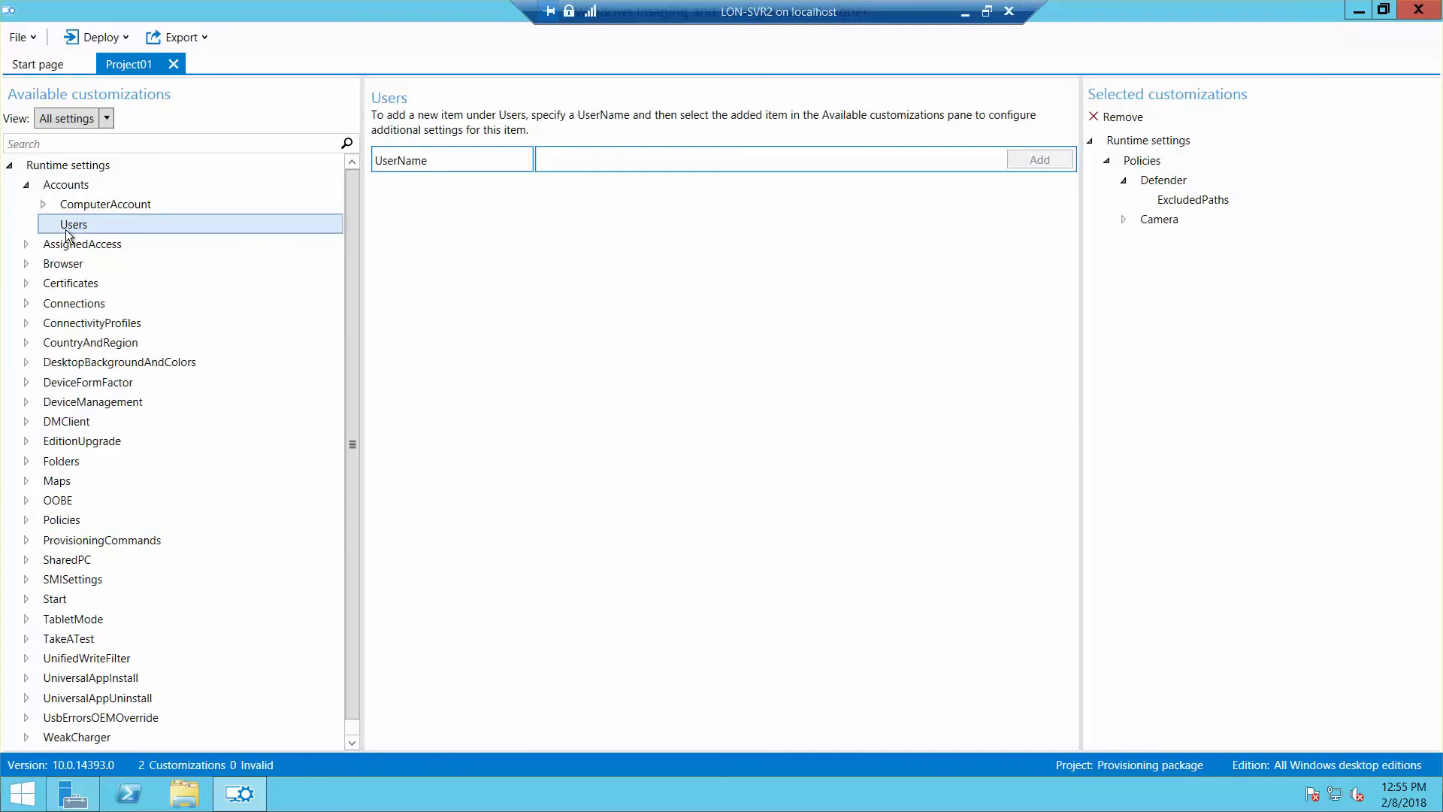
type("P")
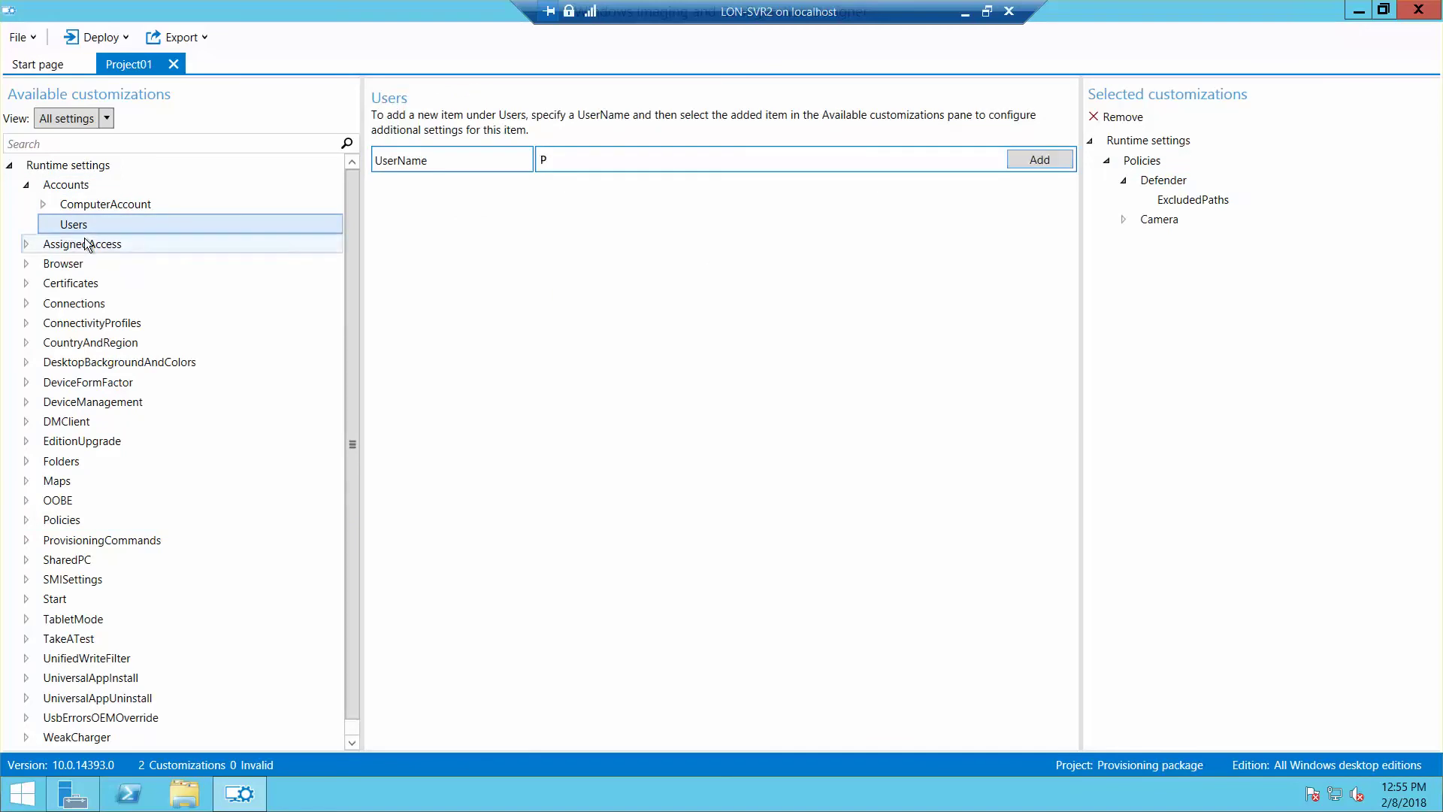
type("ublicUser")
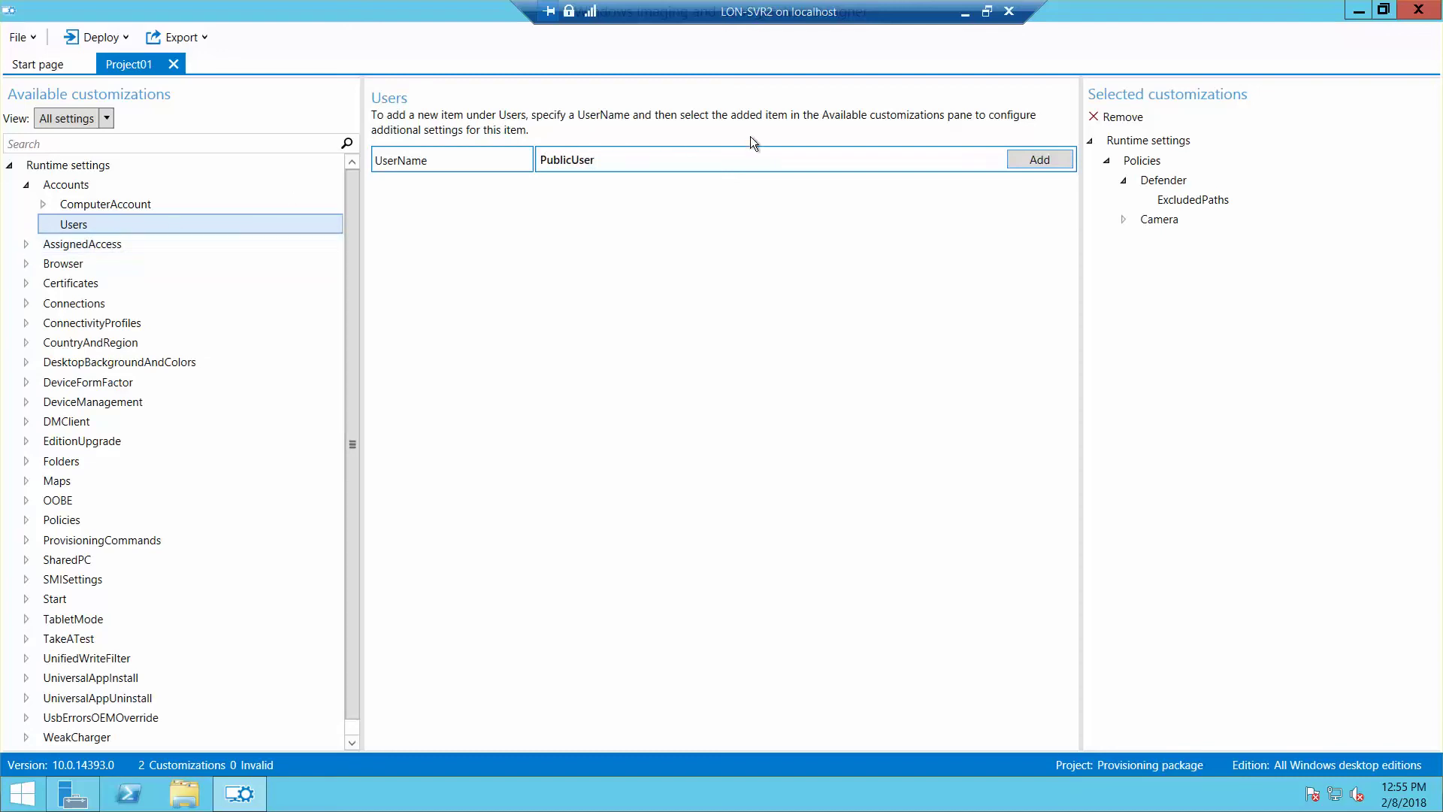
left_click(1033, 158)
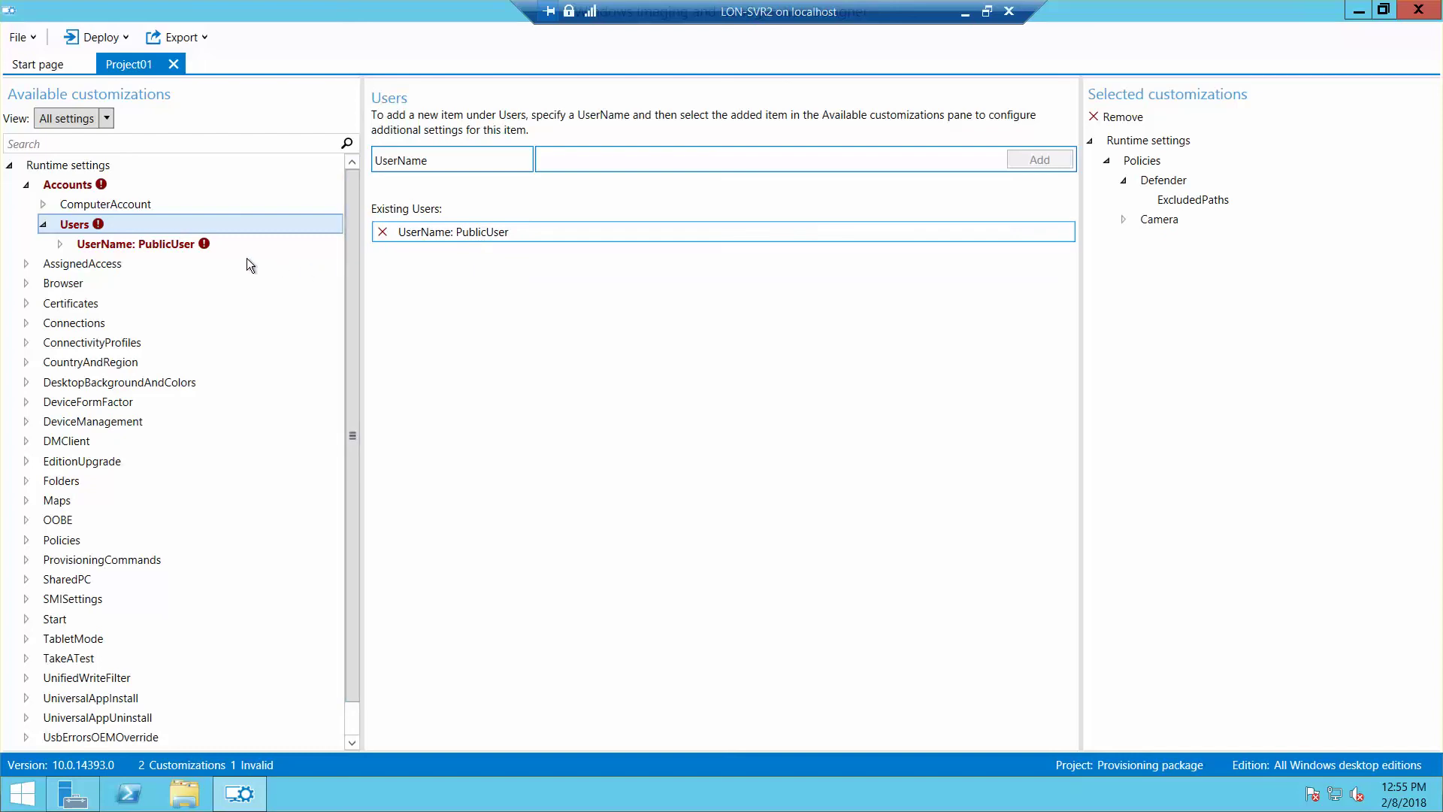
Step: Set PublicUser's password and assign it to the Standard Users group
left_click(156, 244)
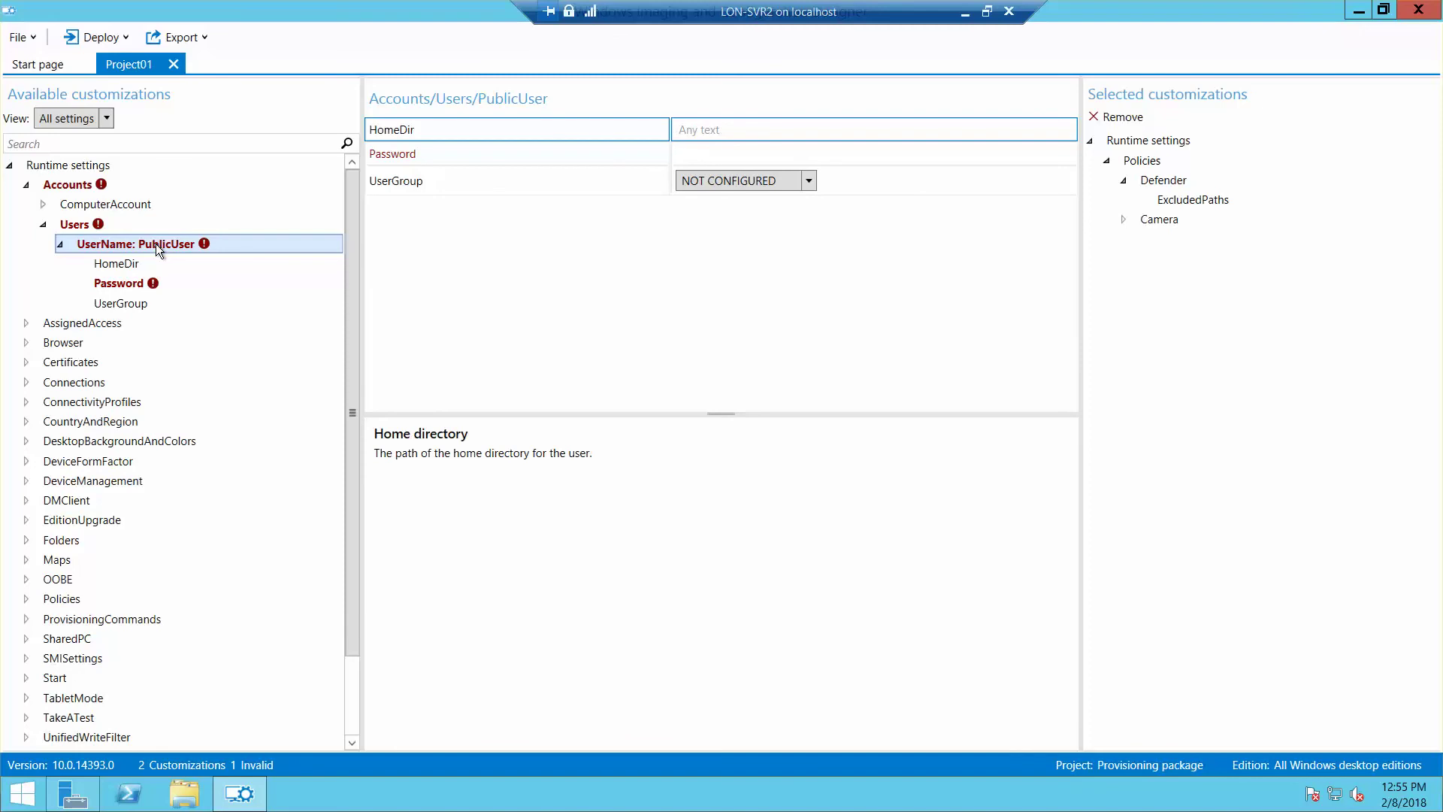
left_click(129, 284)
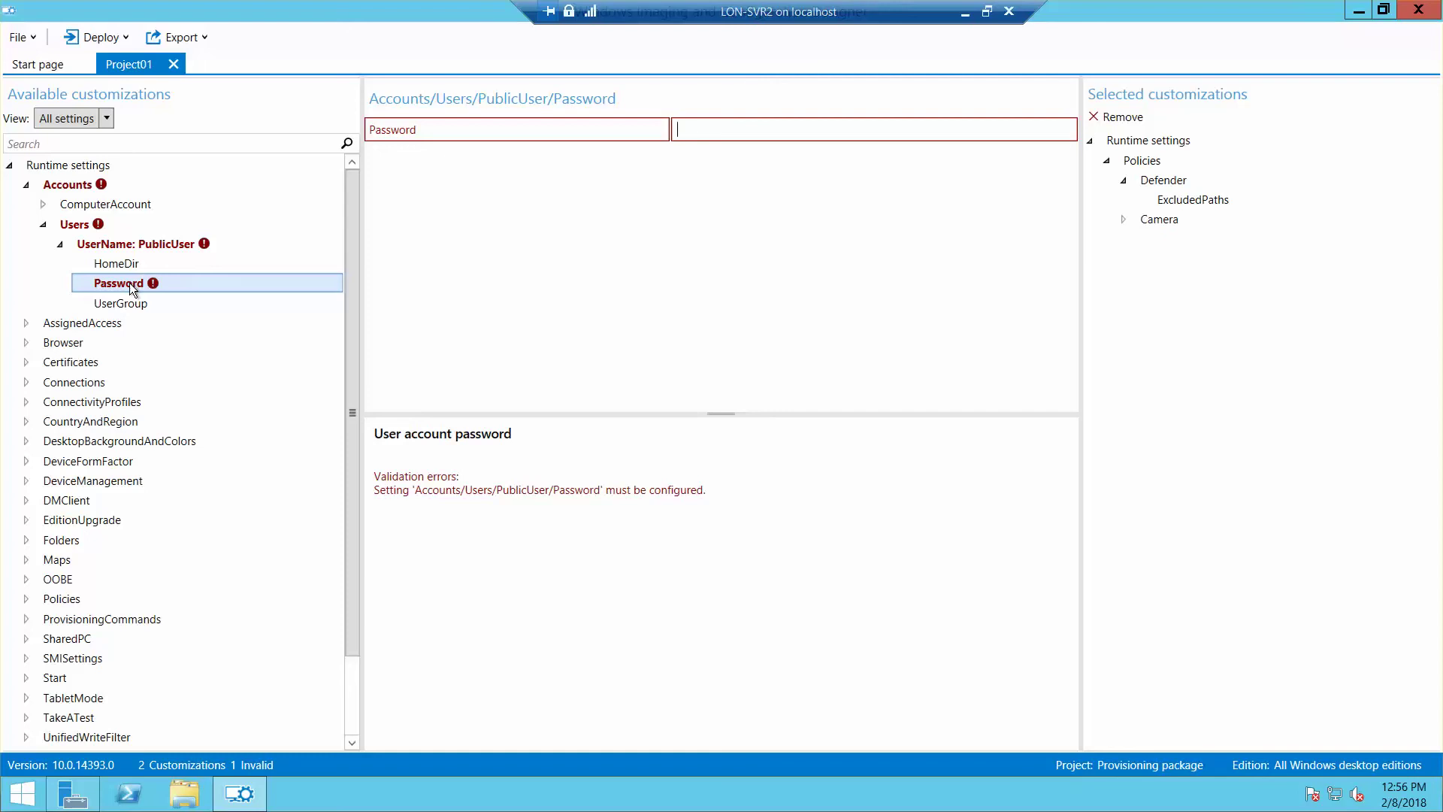
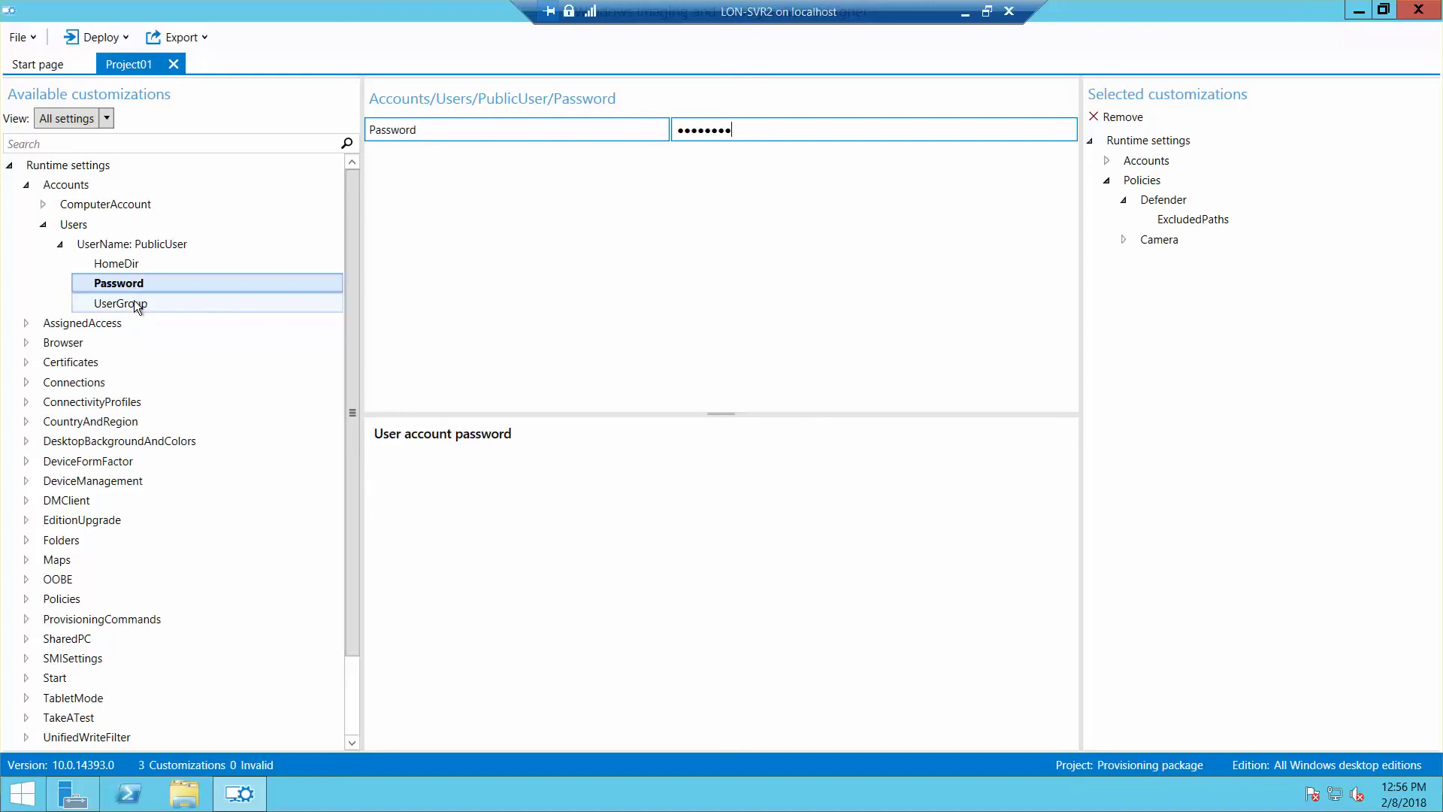
left_click(133, 302)
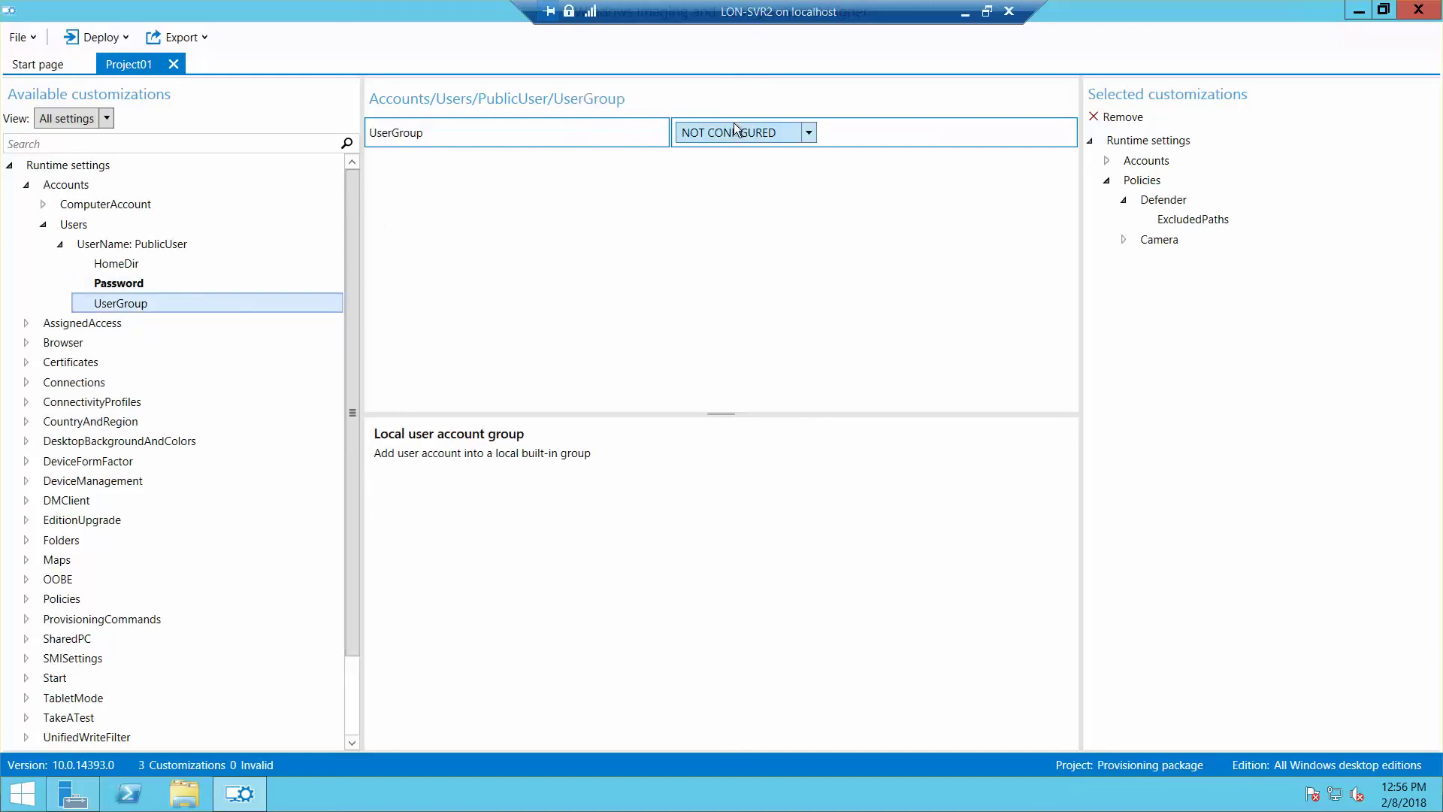
left_click(809, 133)
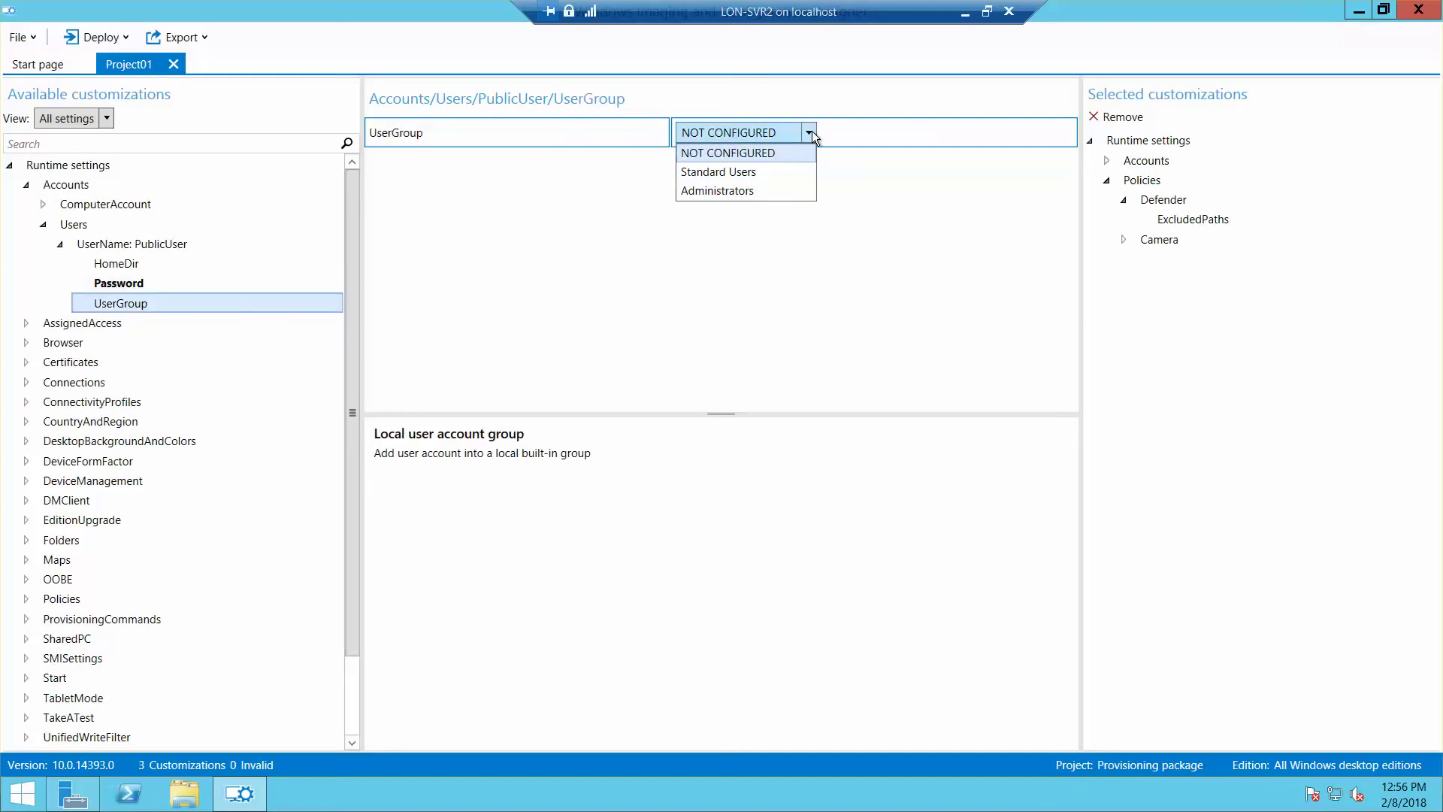
left_click(751, 172)
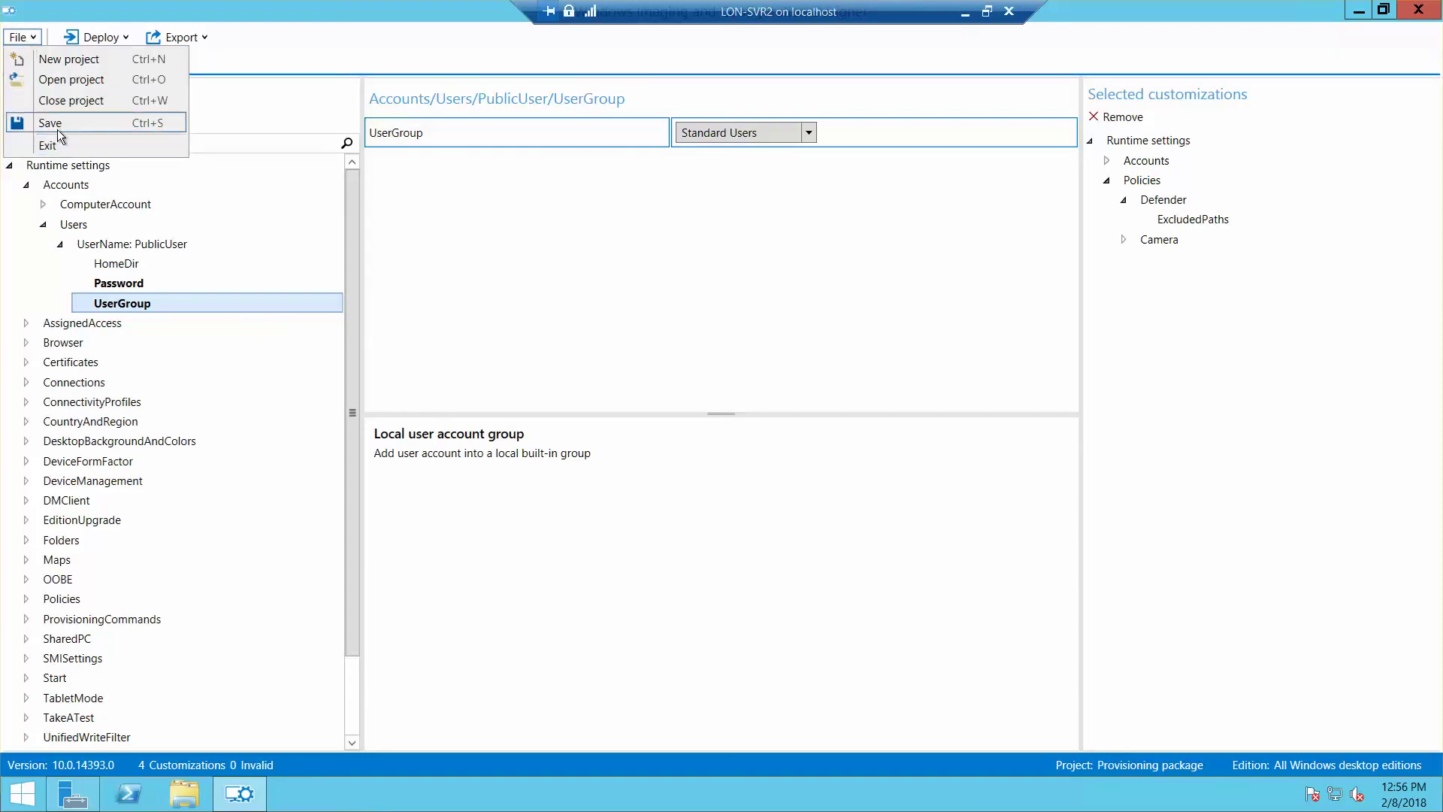
Step: Save Project01 and acknowledge the Keep your info secure notice
left_click(58, 124)
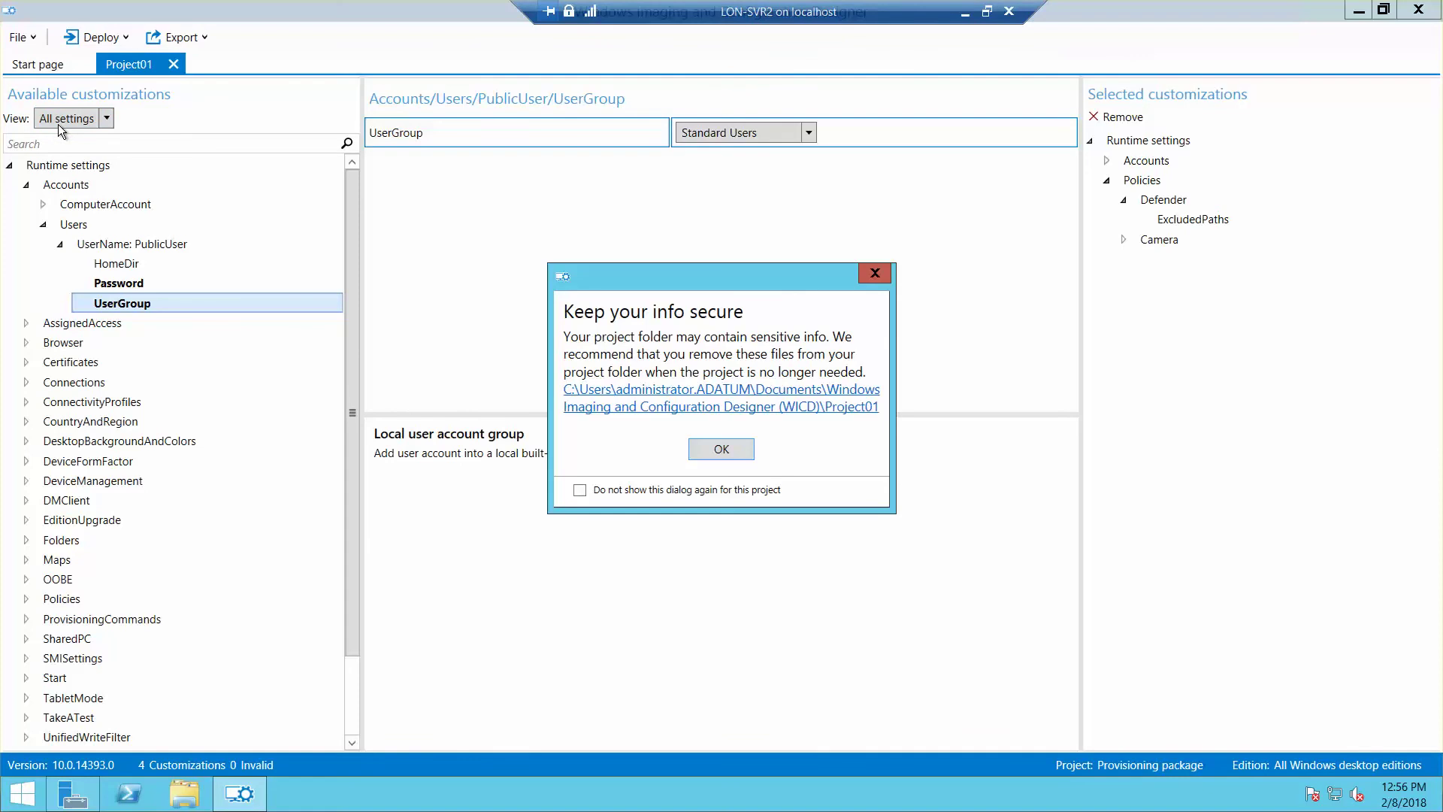
left_click(740, 451)
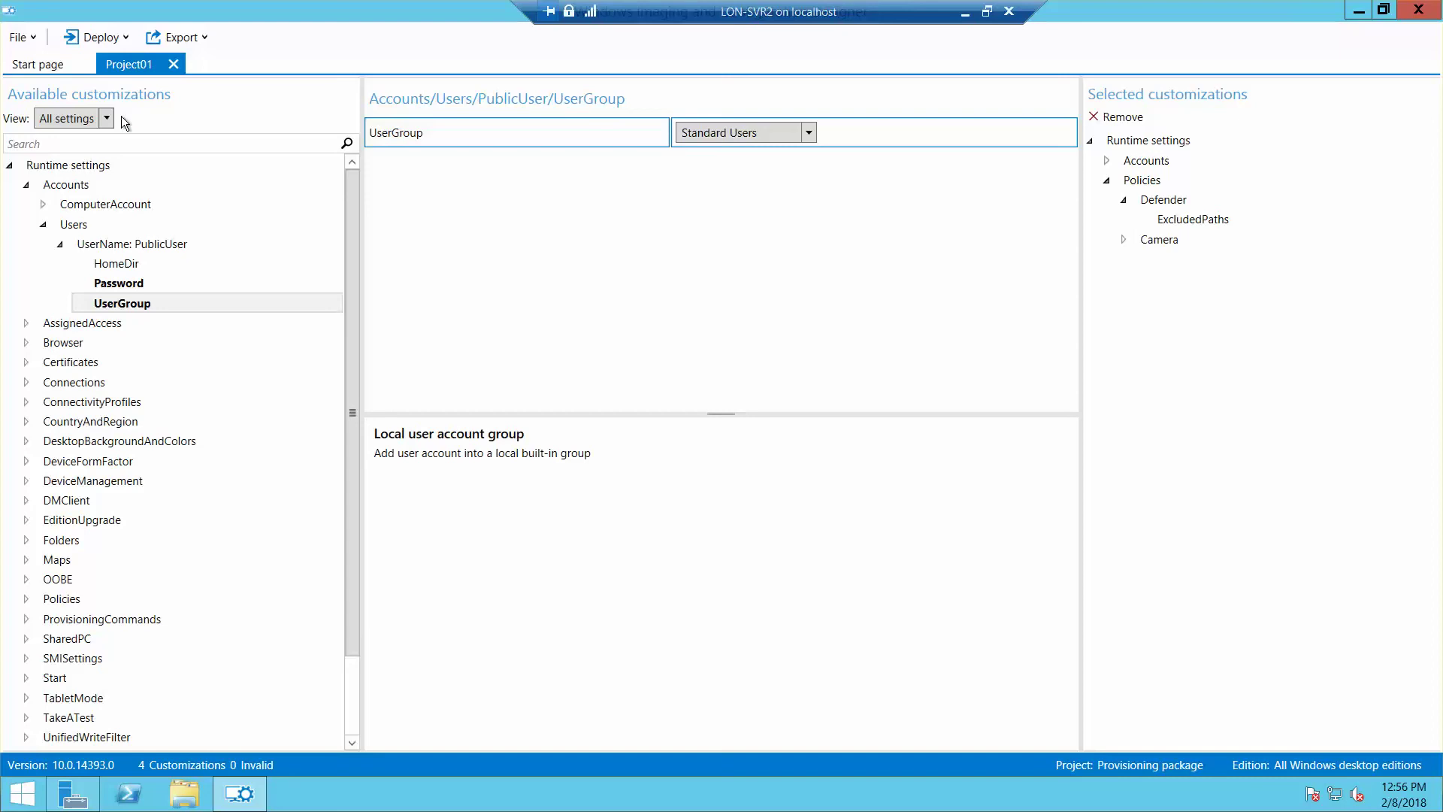
left_click(23, 37)
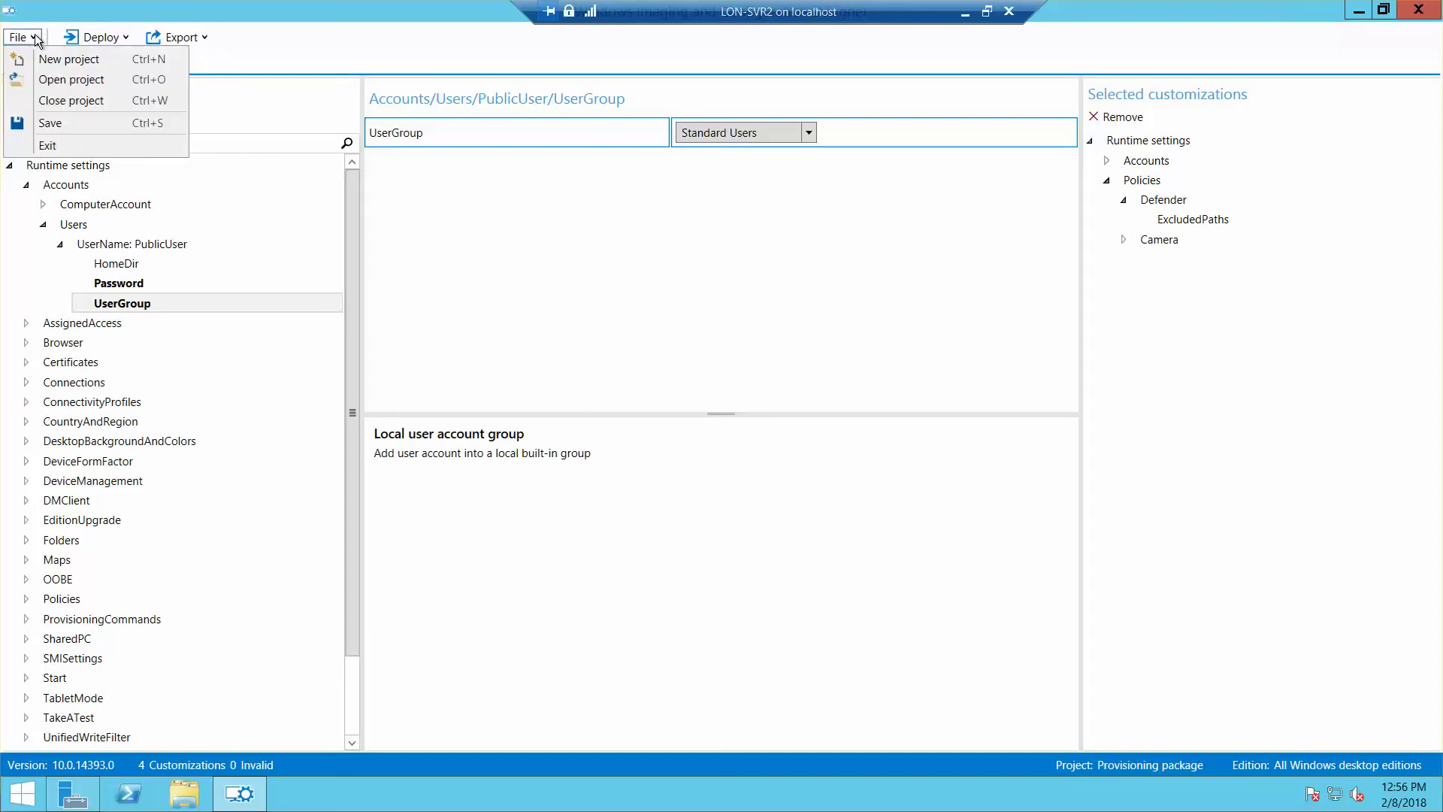
left_click(315, 36)
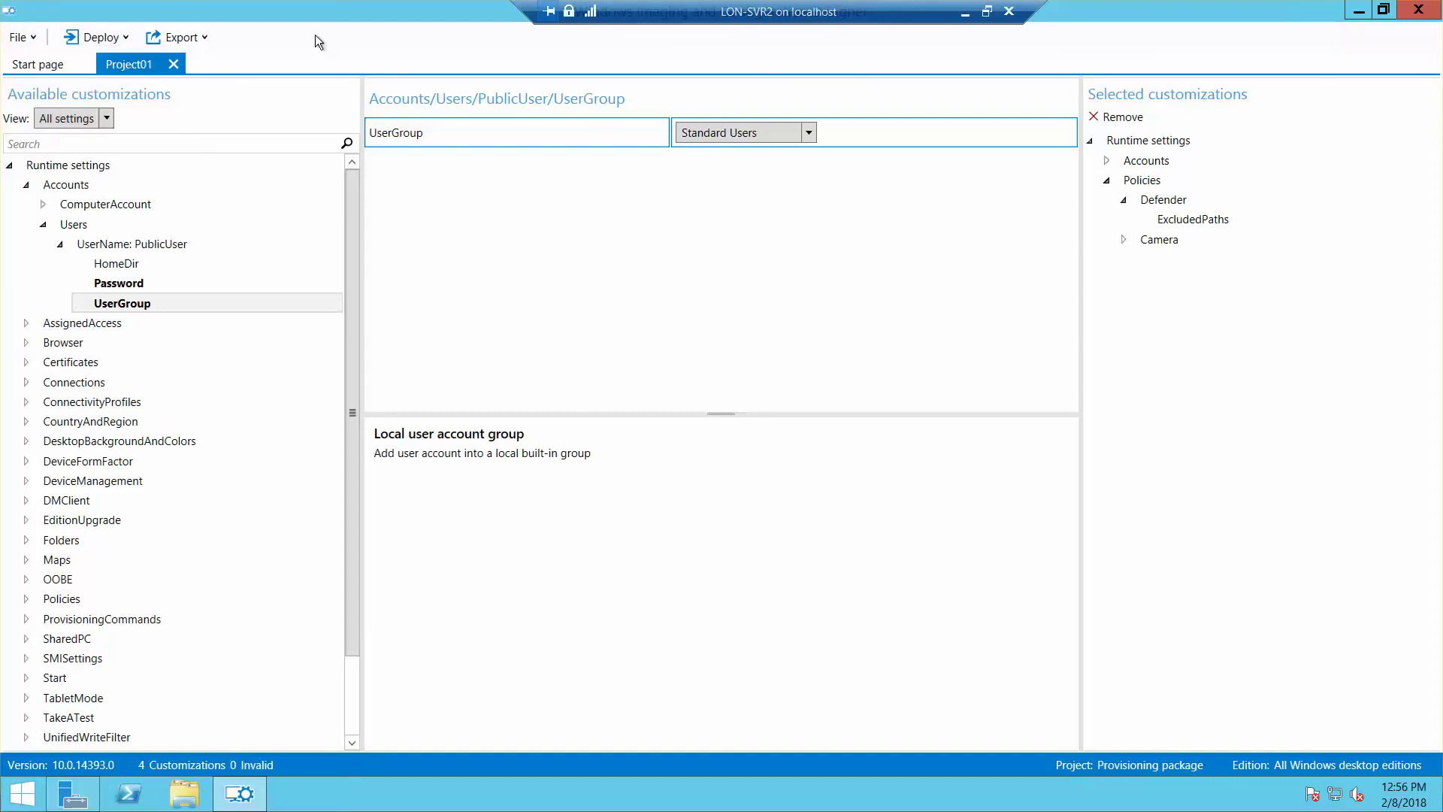
Step: Browse the Users and ComputerAccount settings, then collapse the Accounts branch
left_click(44, 224)
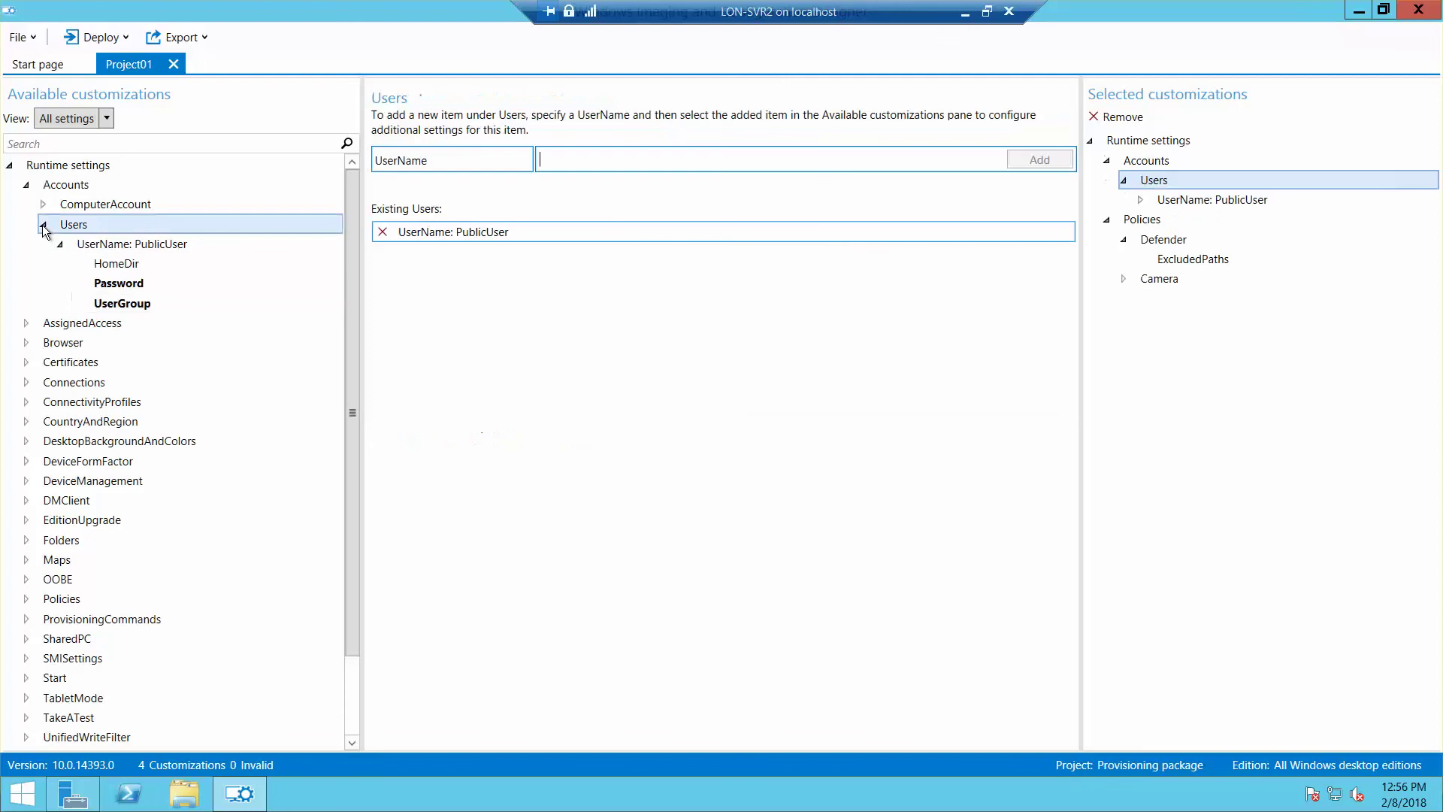
left_click(30, 189)
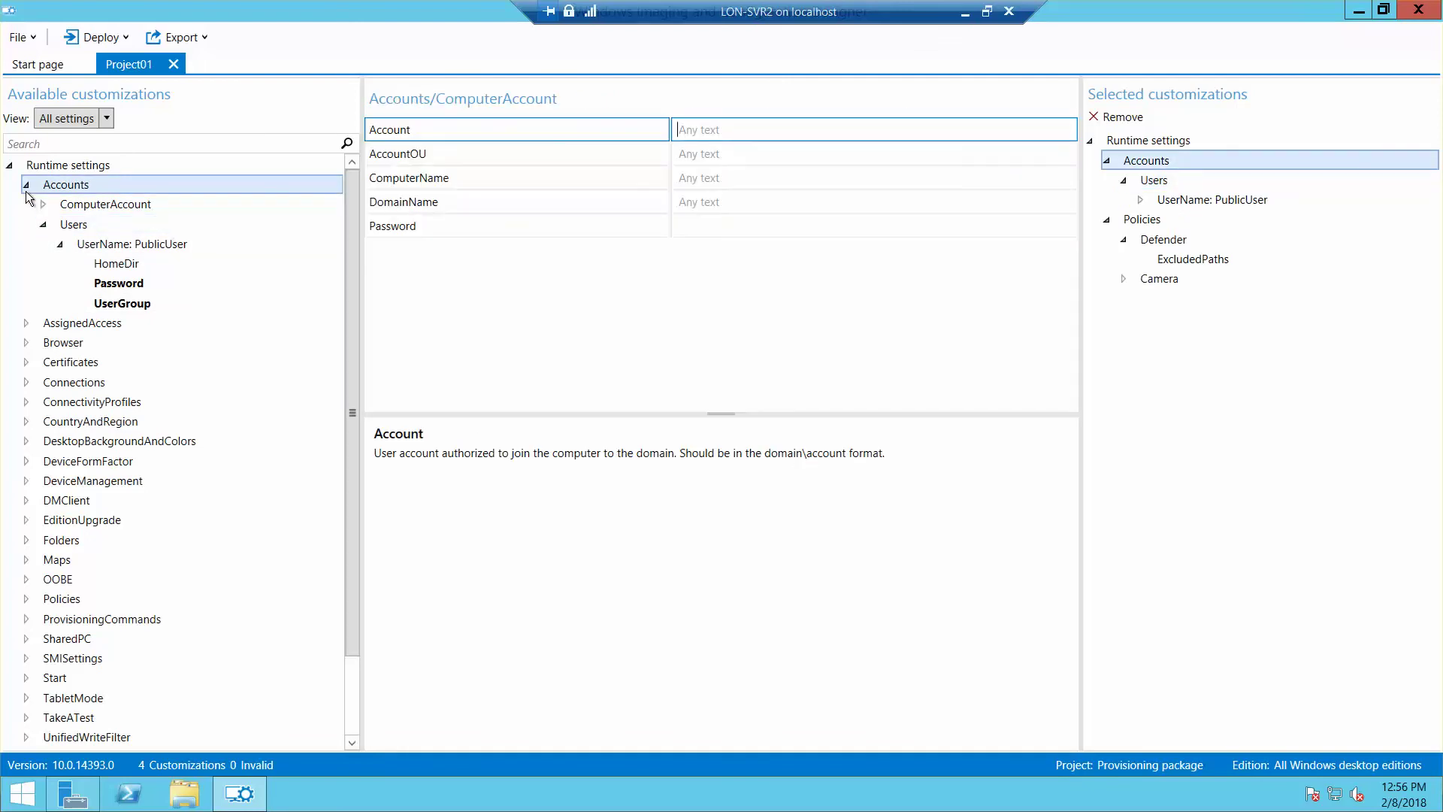
left_click(28, 185)
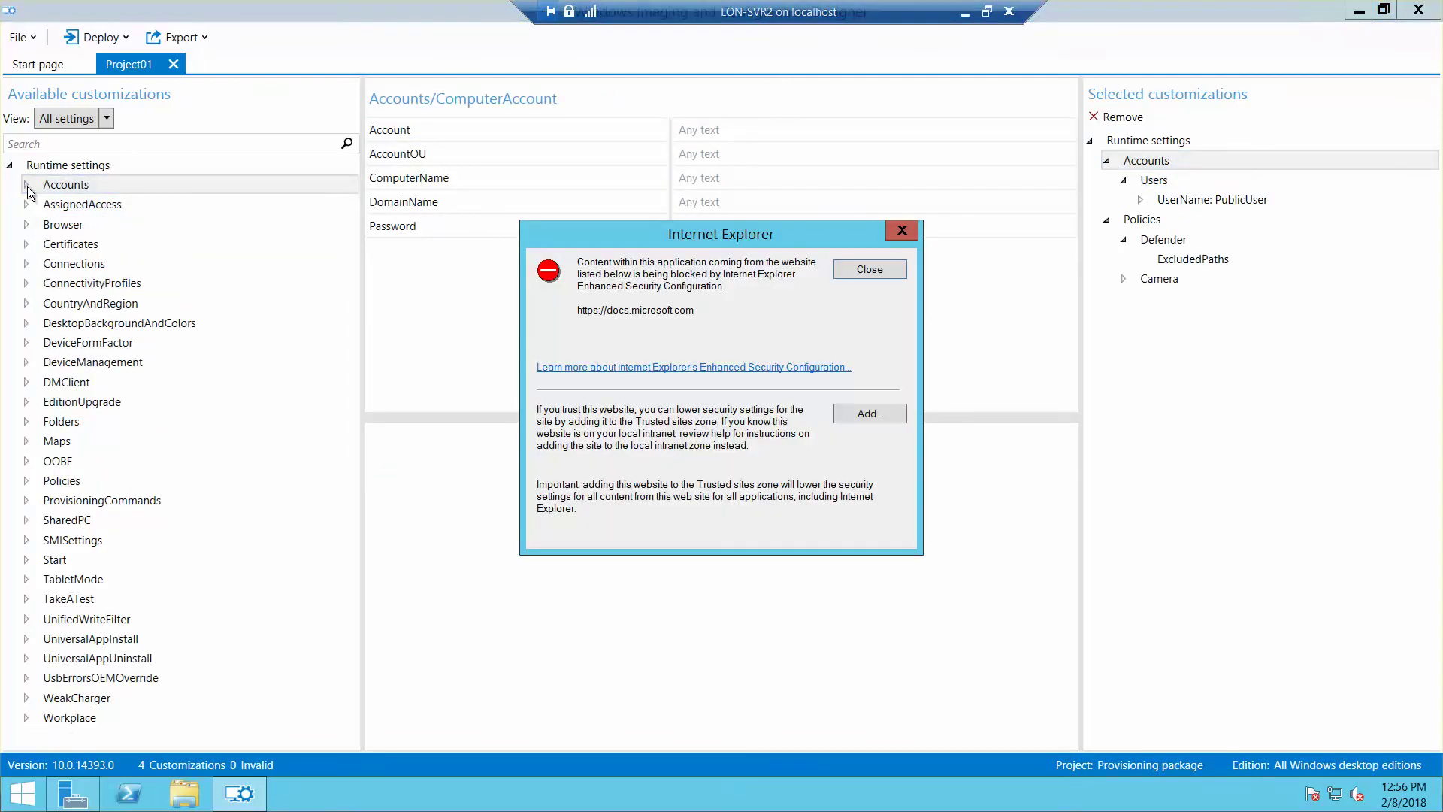
Step: Add docs.microsoft.com to Internet Explorer's Trusted sites
left_click(877, 412)
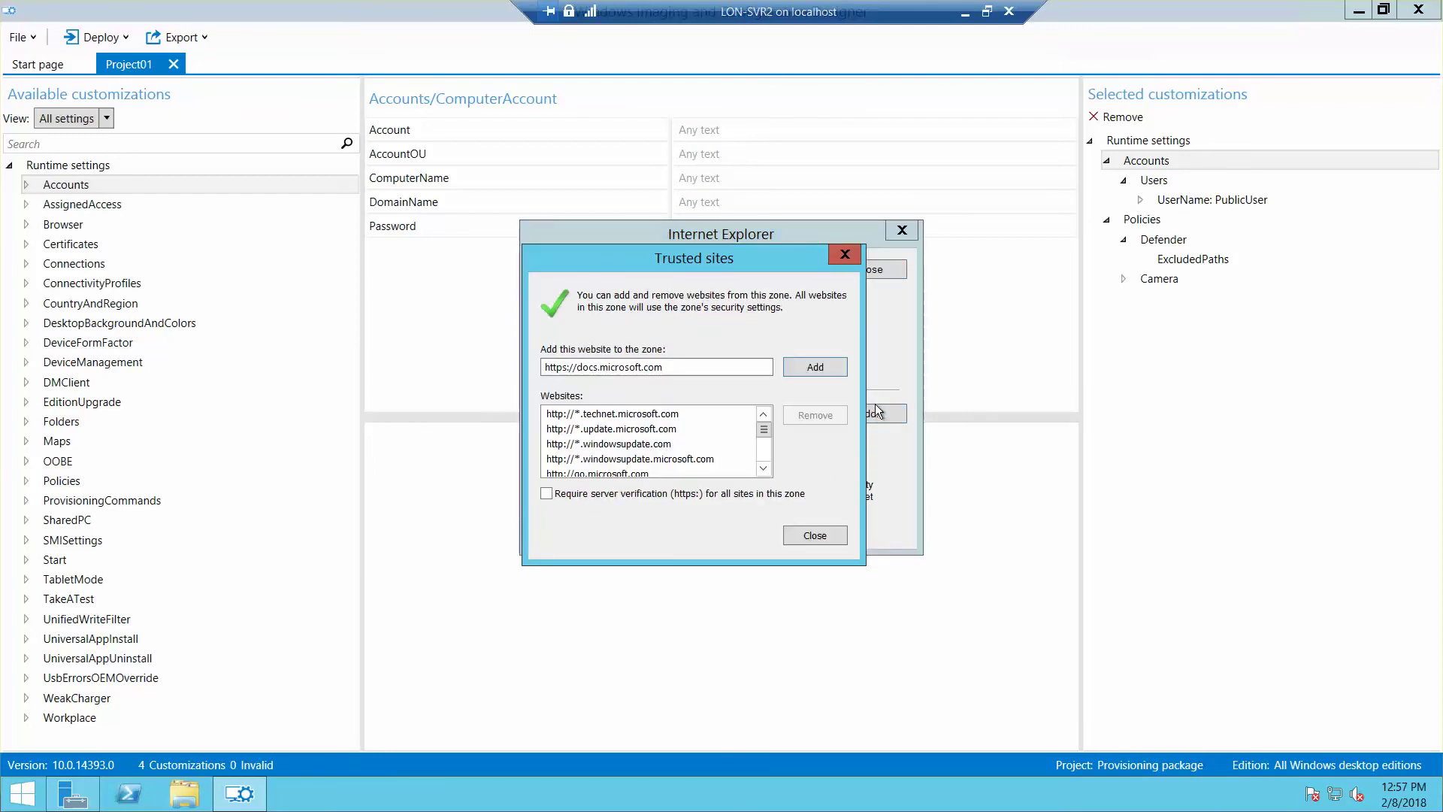
left_click(815, 369)
left_click(828, 528)
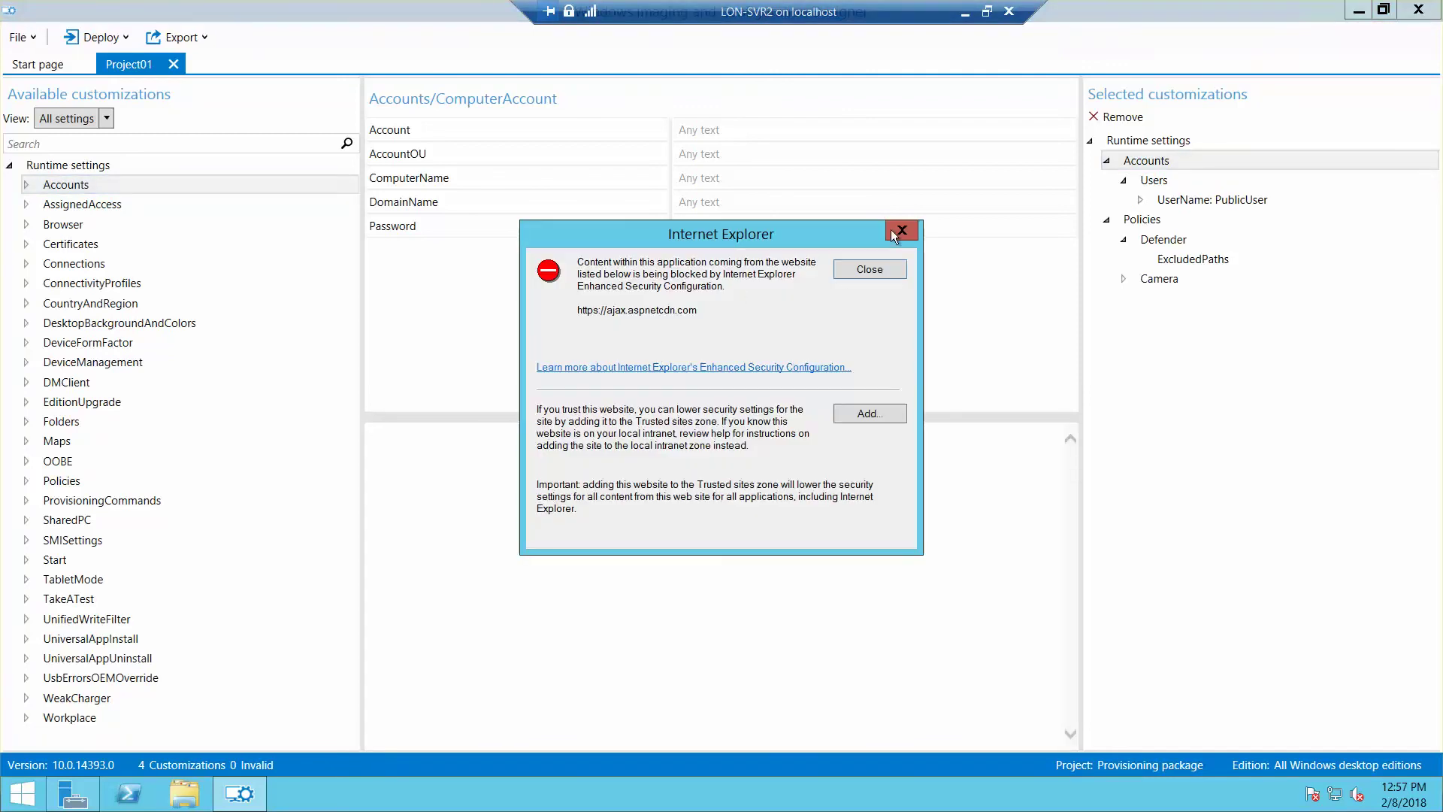
Step: Dismiss the remaining blocked-content warnings so the ComputerAccount reference shows
left_click(890, 229)
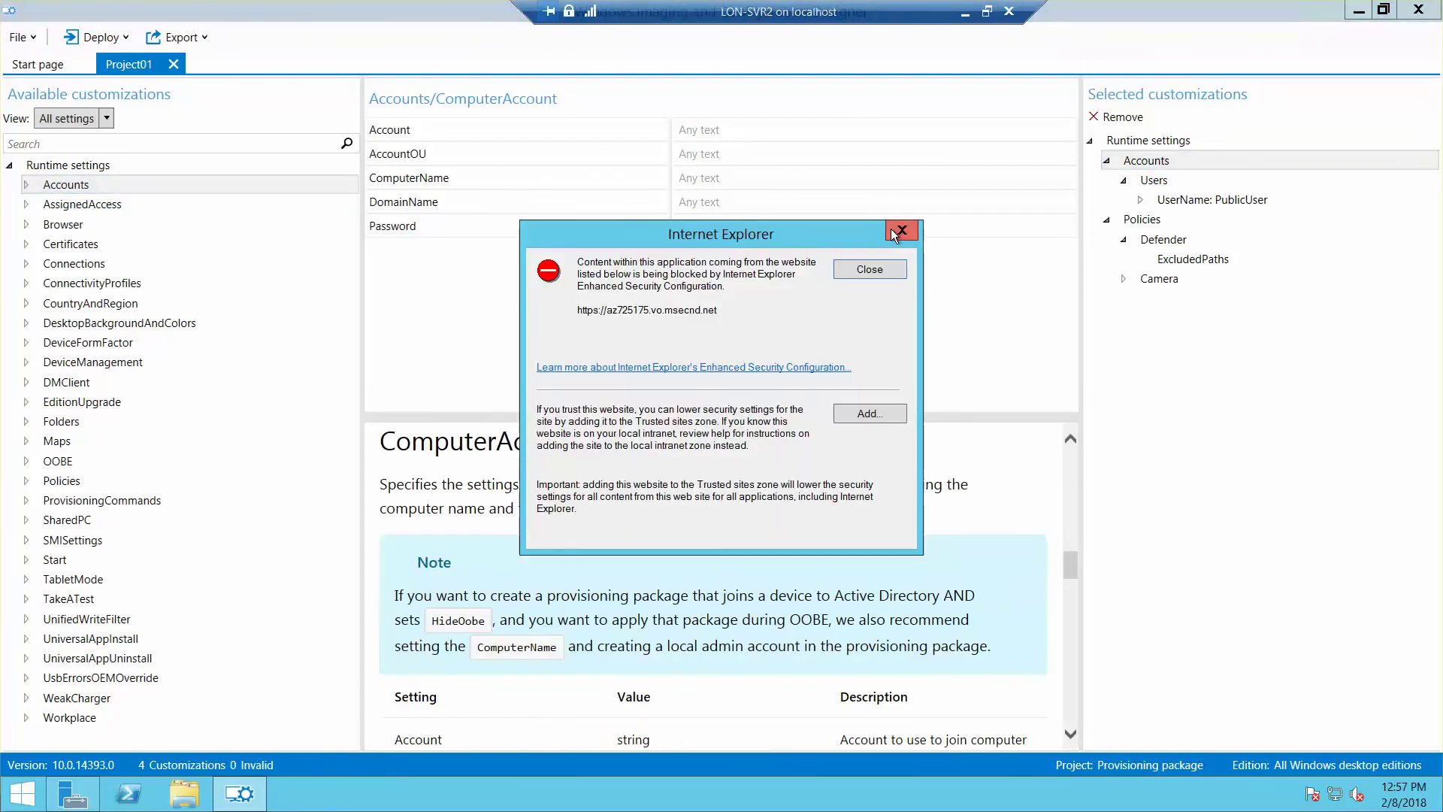
left_click(893, 229)
left_click(895, 232)
left_click(899, 232)
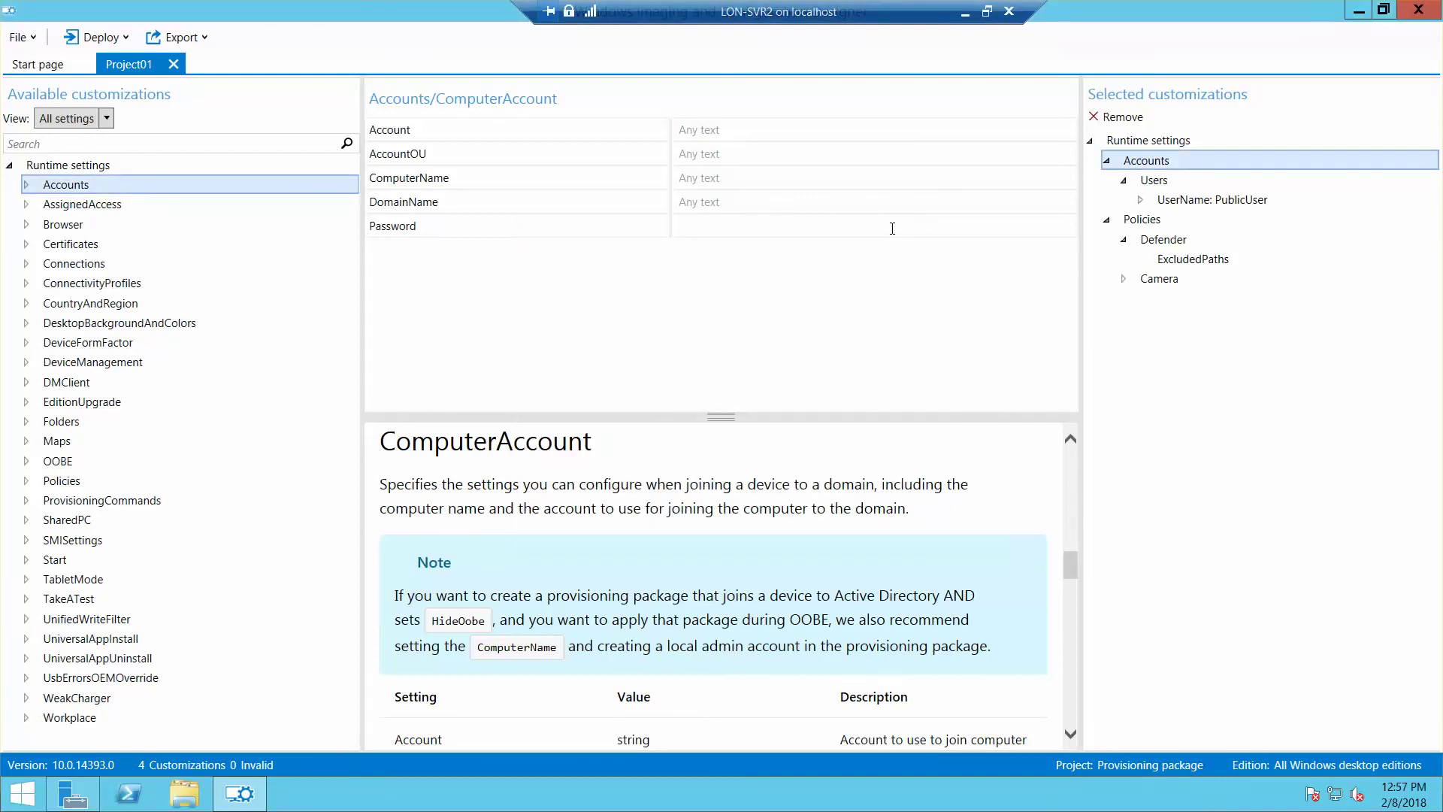
Step: Collapse the runtime settings, save Project01 and dismiss the security notice
left_click(11, 169)
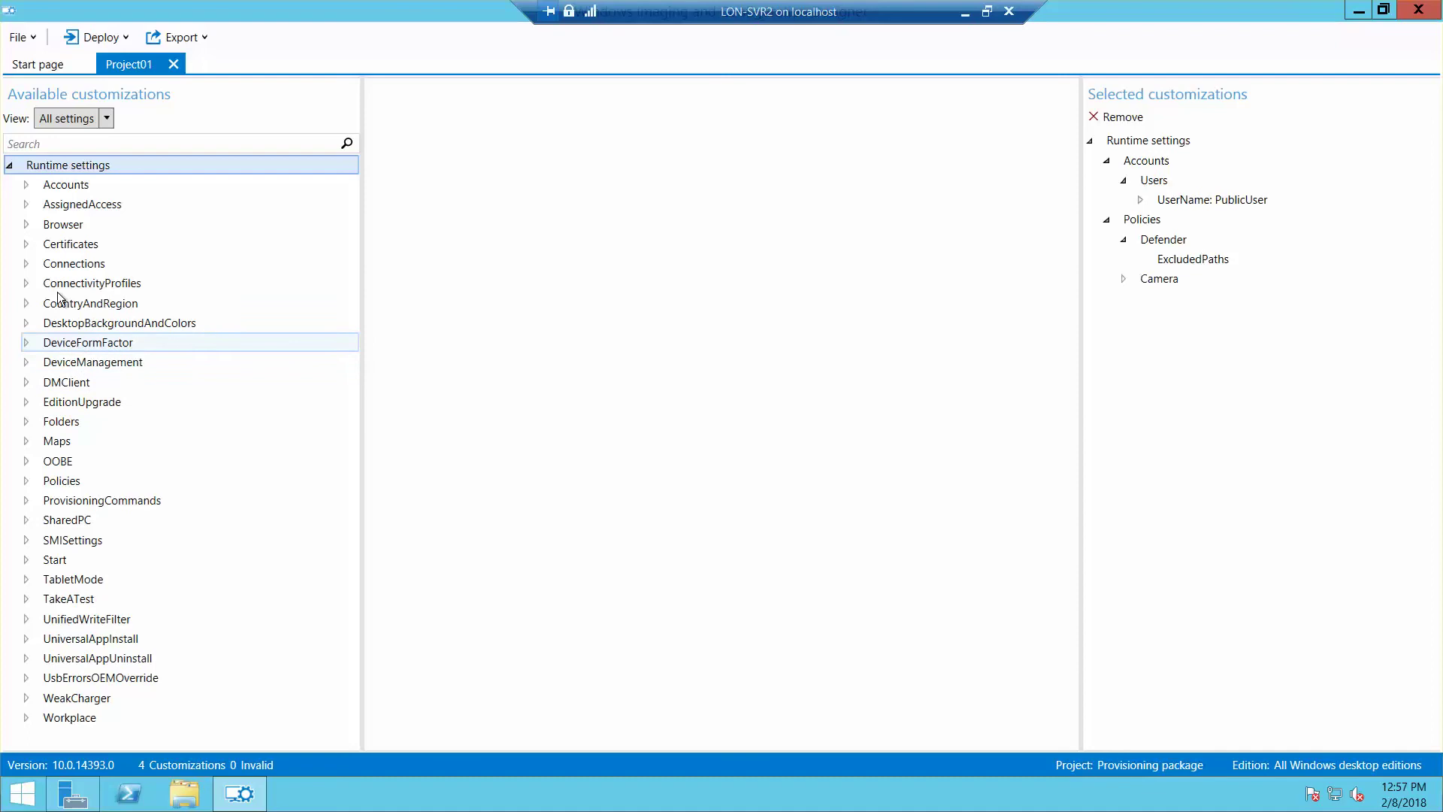
left_click(9, 167)
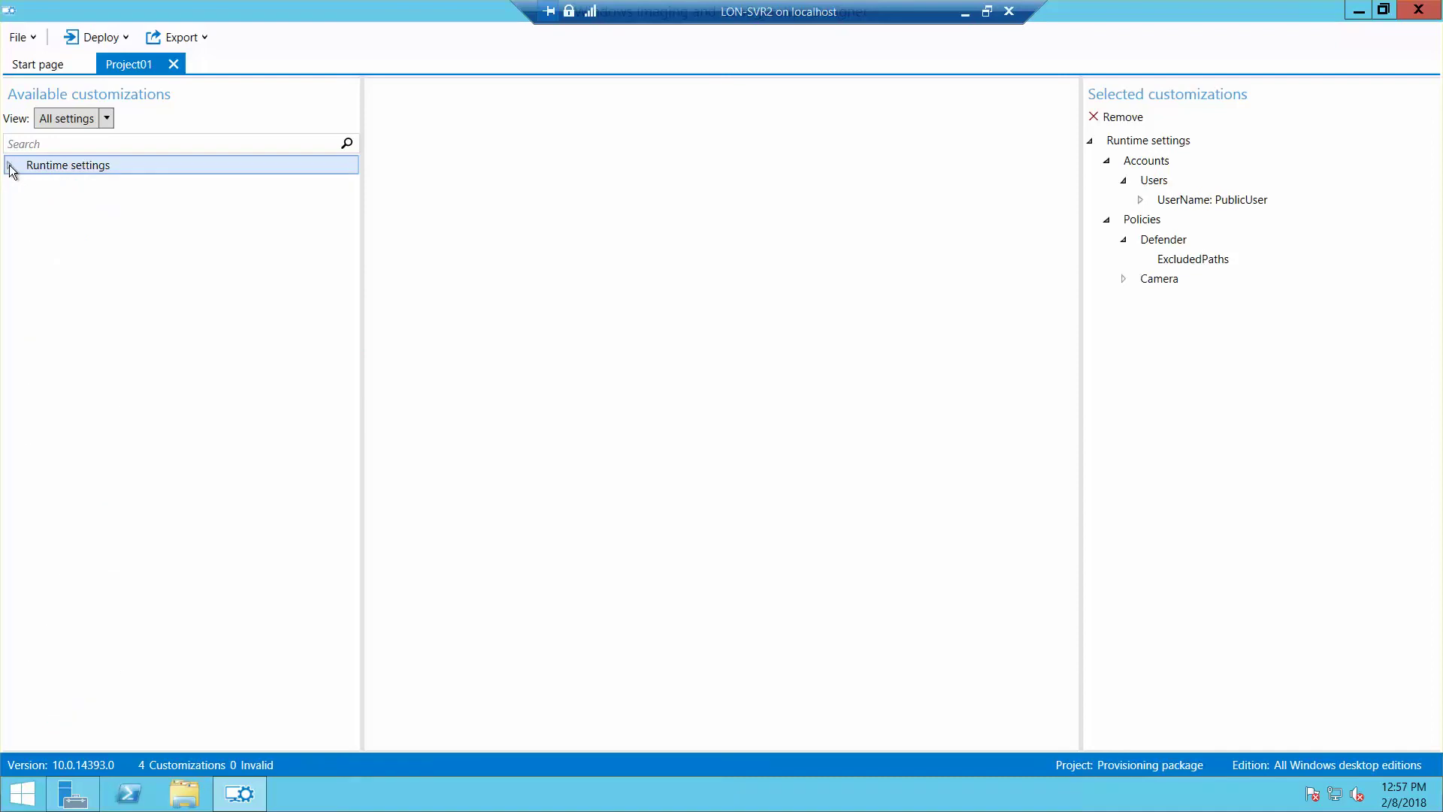
left_click(27, 39)
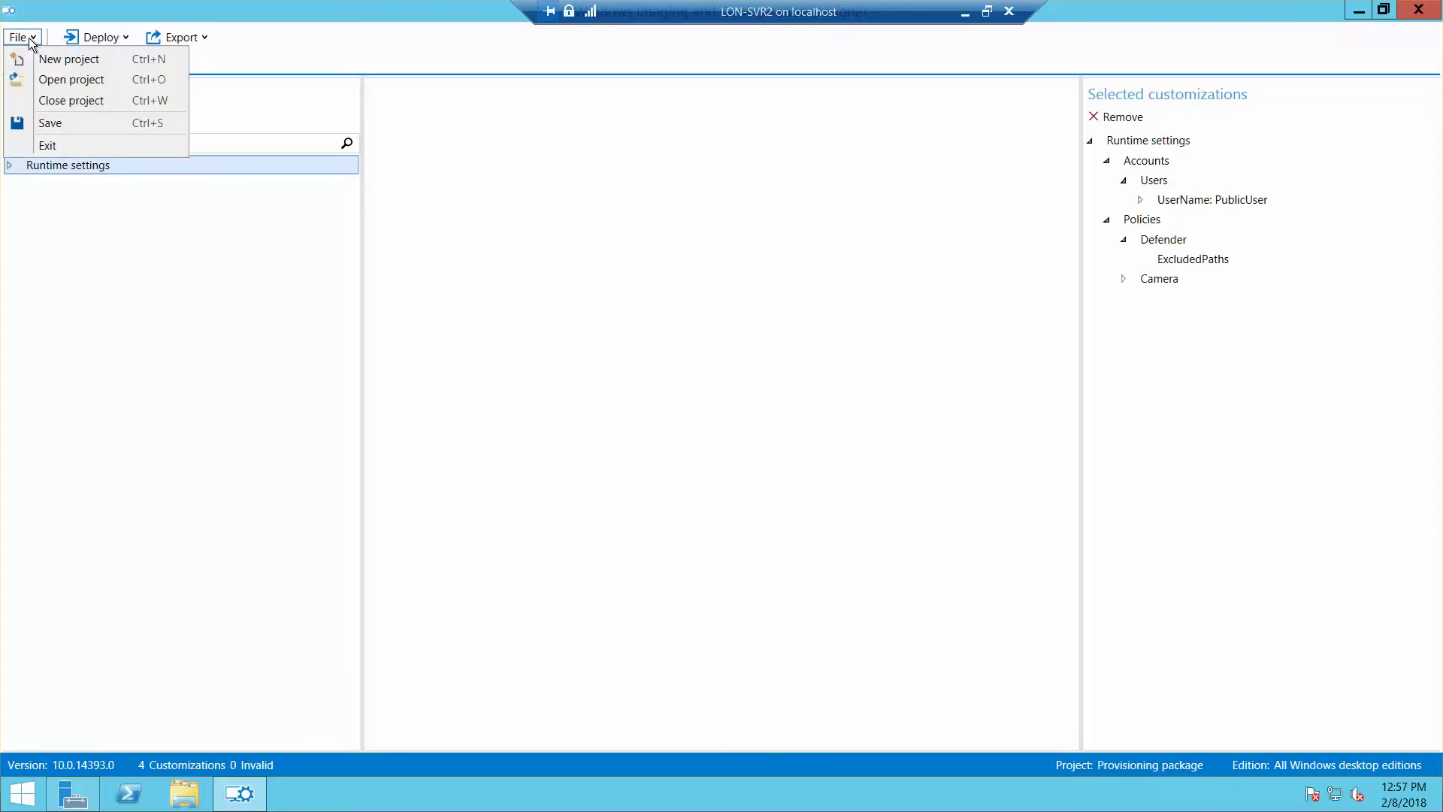
left_click(60, 117)
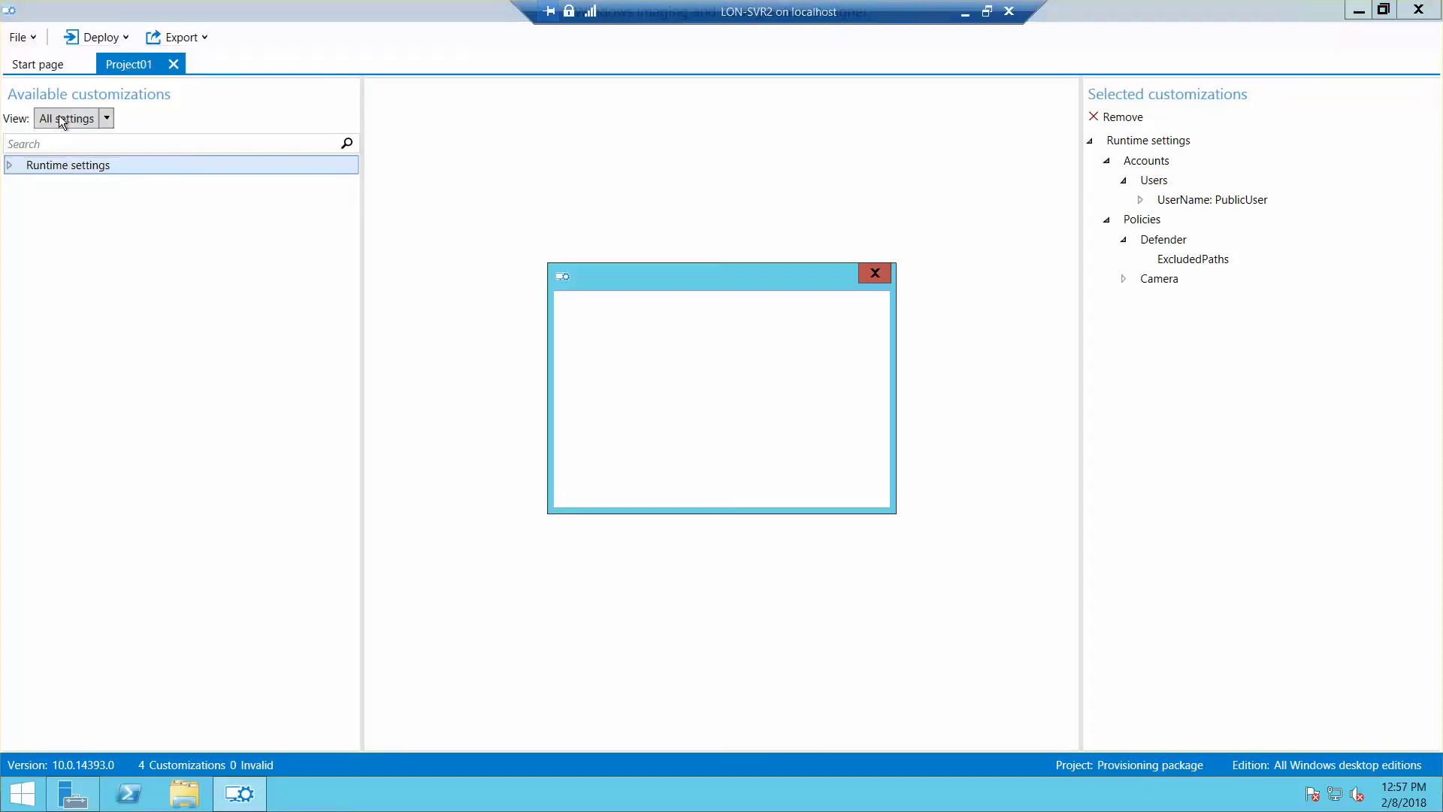
left_click(728, 450)
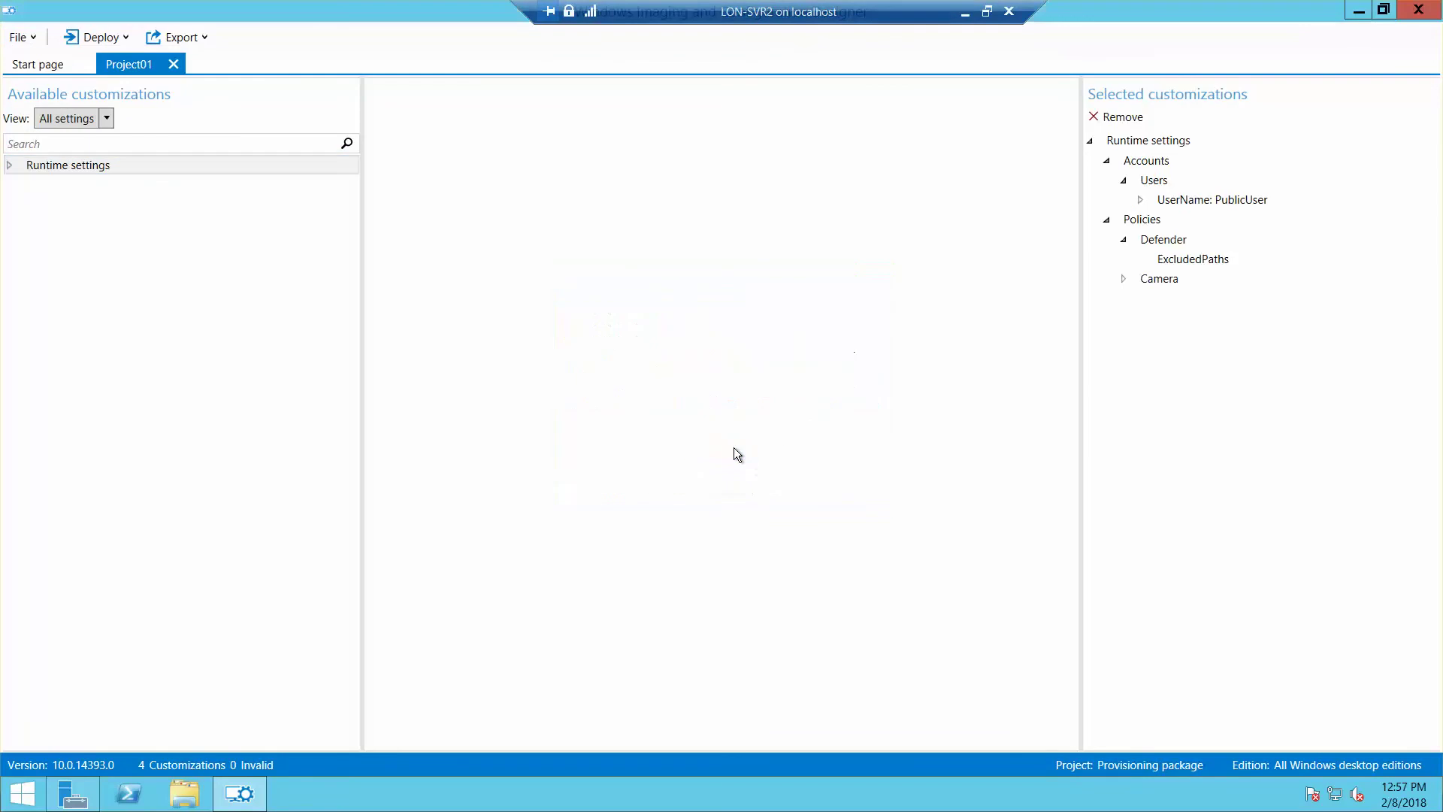
Step: Export Project01 as a provisioning package with owner IT Admin and continue to security details
left_click(213, 44)
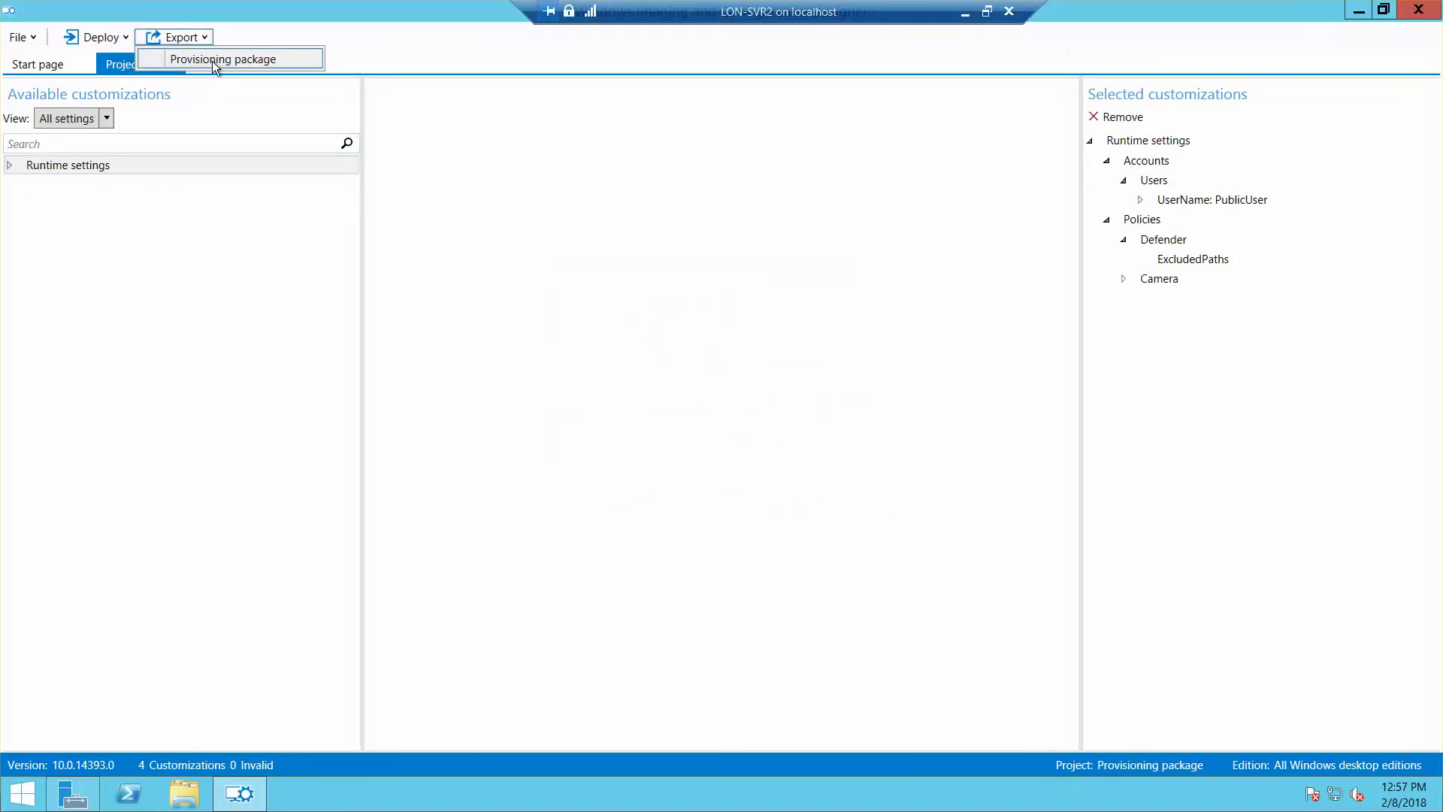
left_click(213, 66)
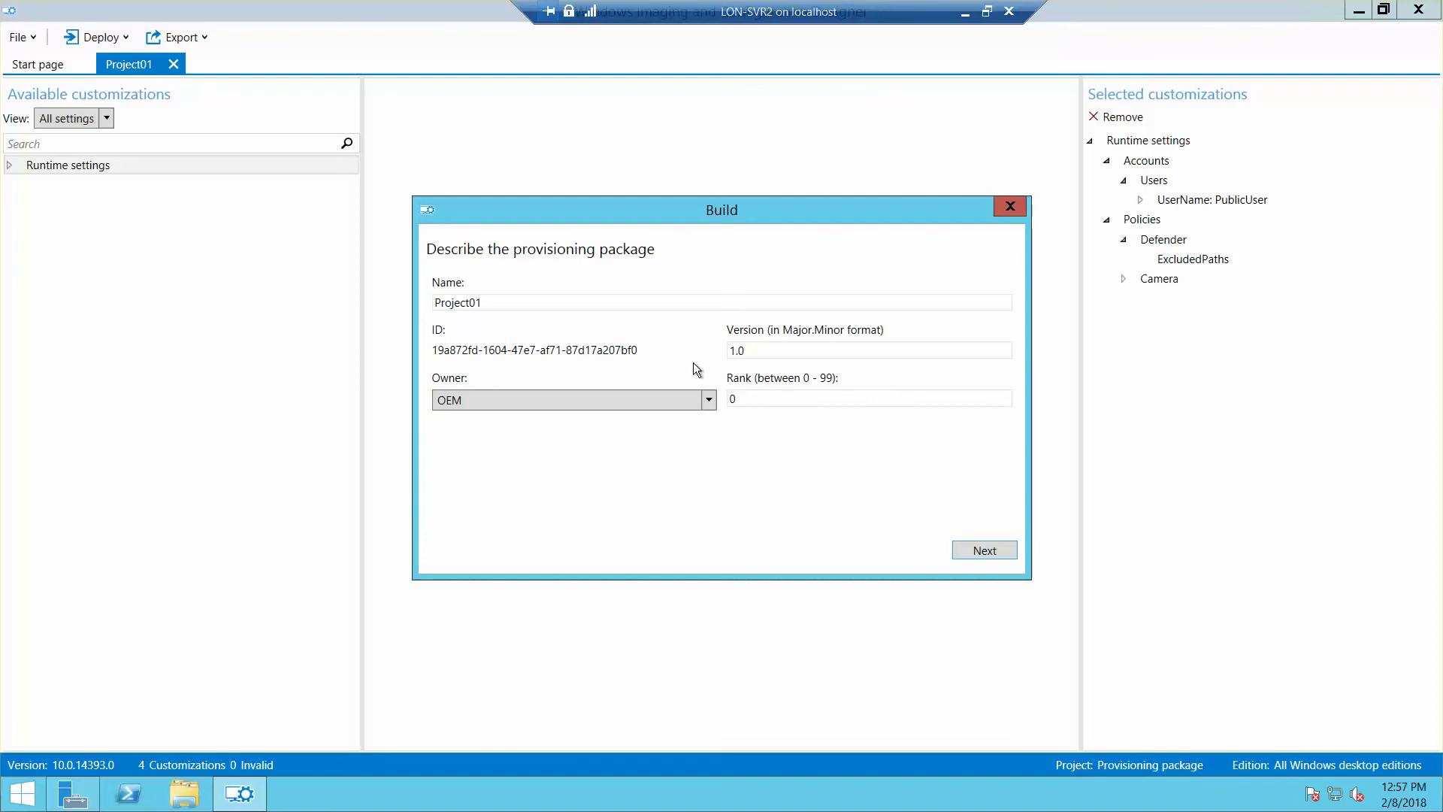
left_click(709, 401)
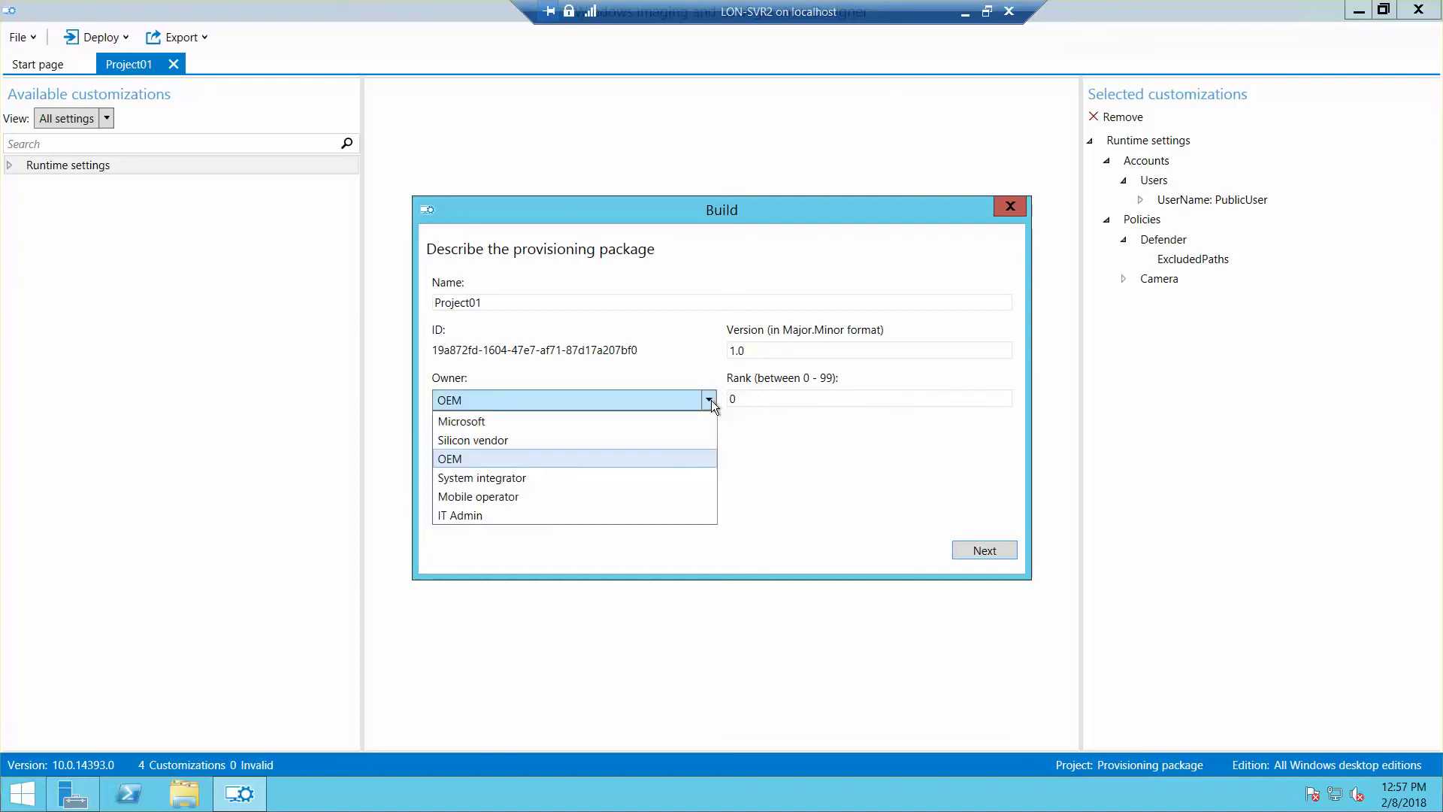
left_click(507, 516)
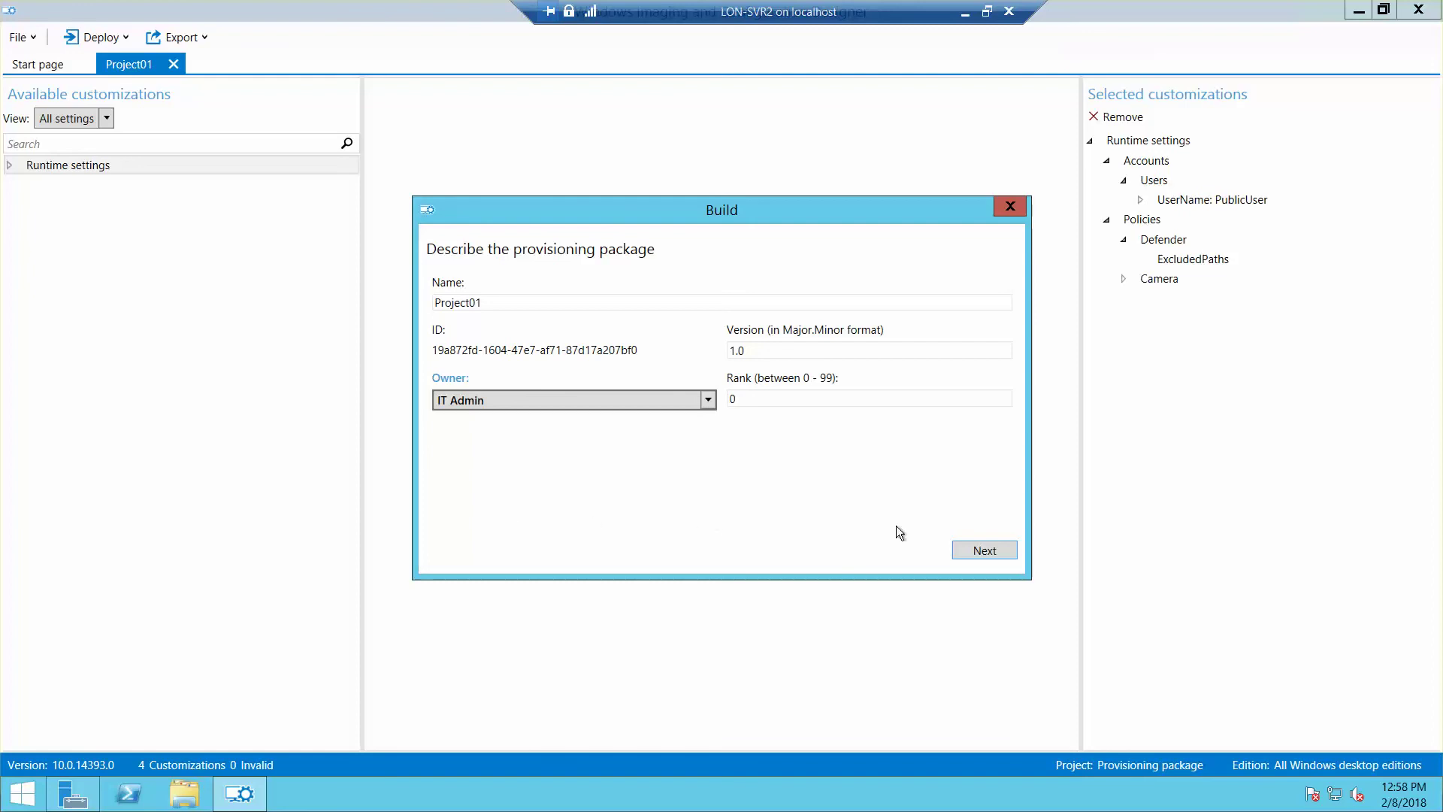
left_click(975, 554)
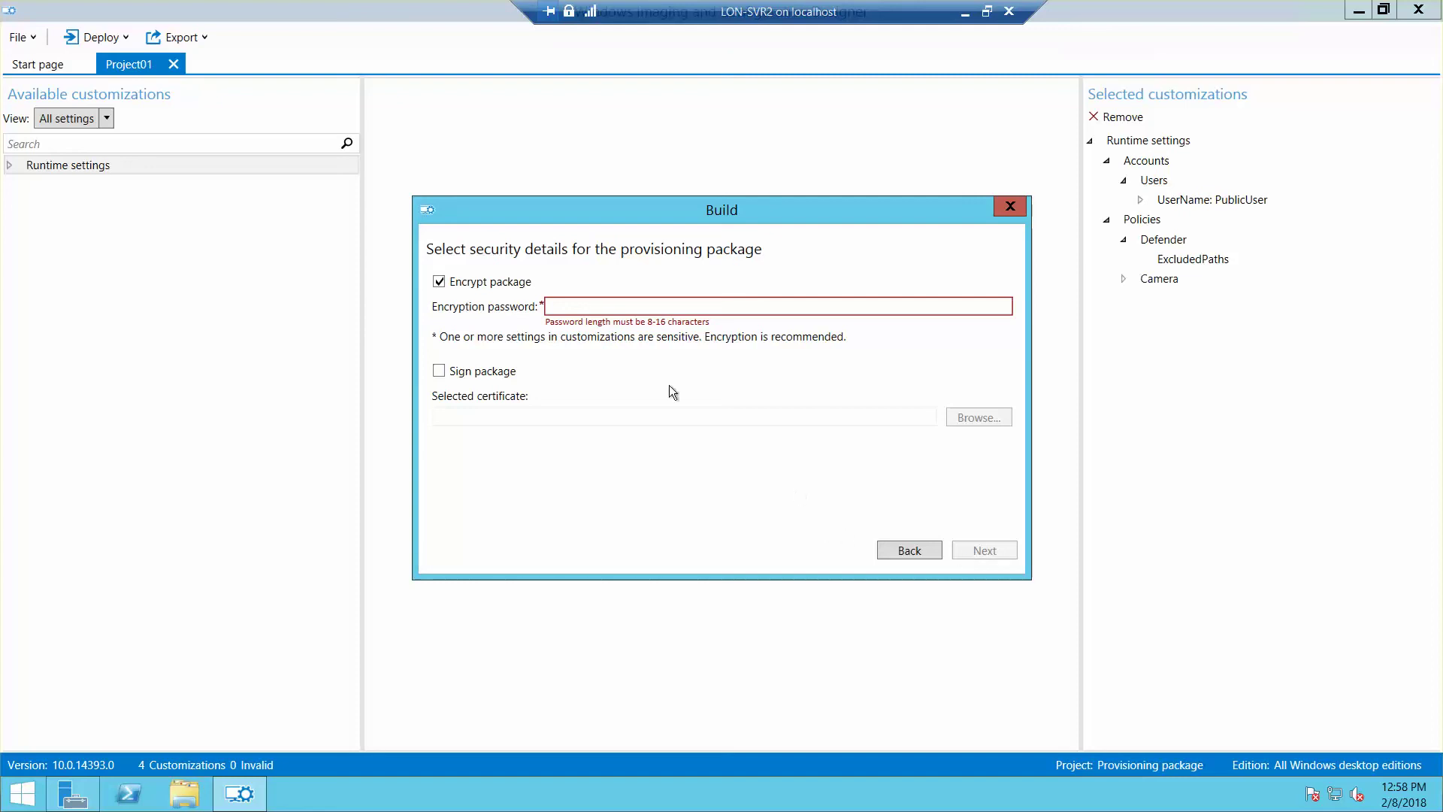
Step: Uncheck Encrypt package and continue to the save location step
left_click(439, 282)
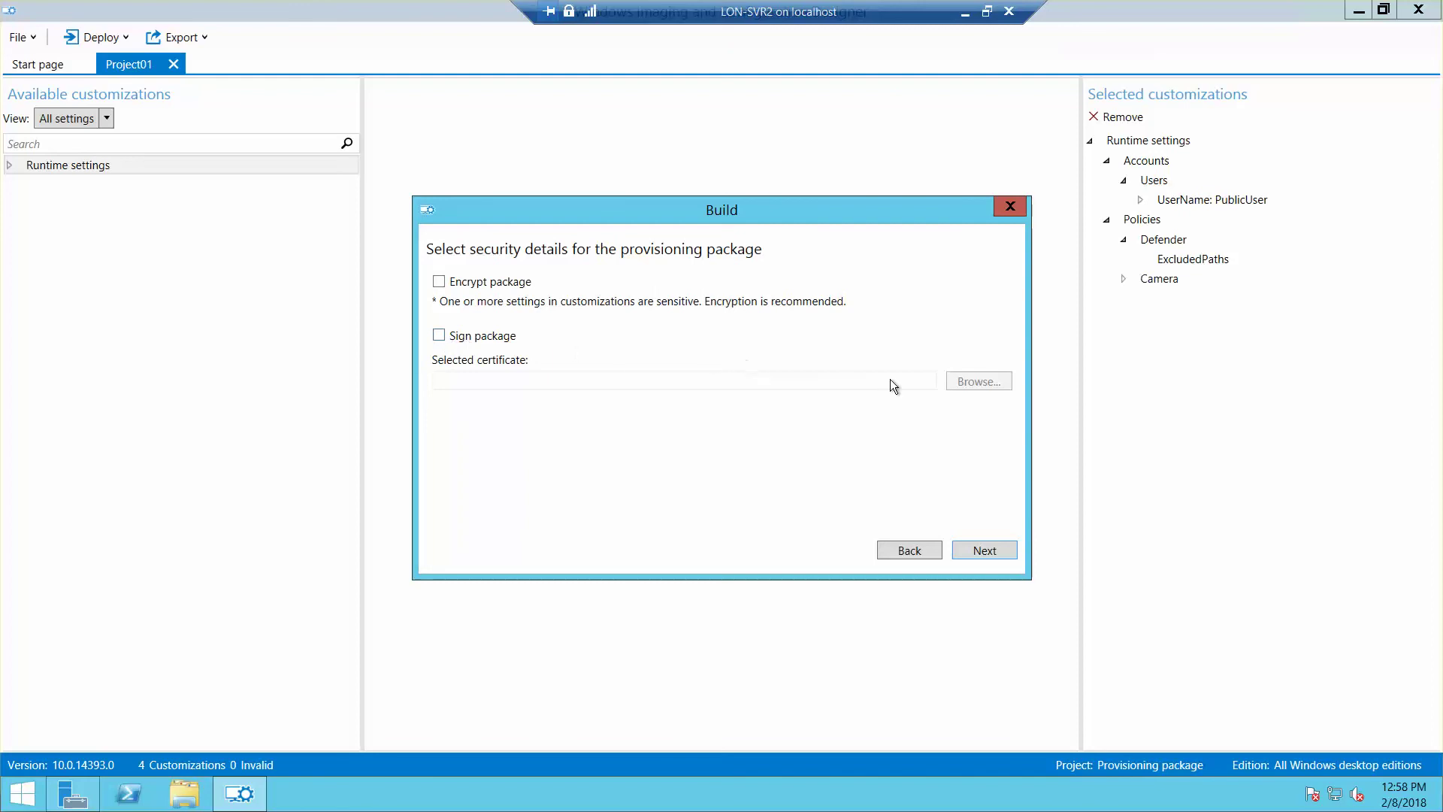
left_click(987, 554)
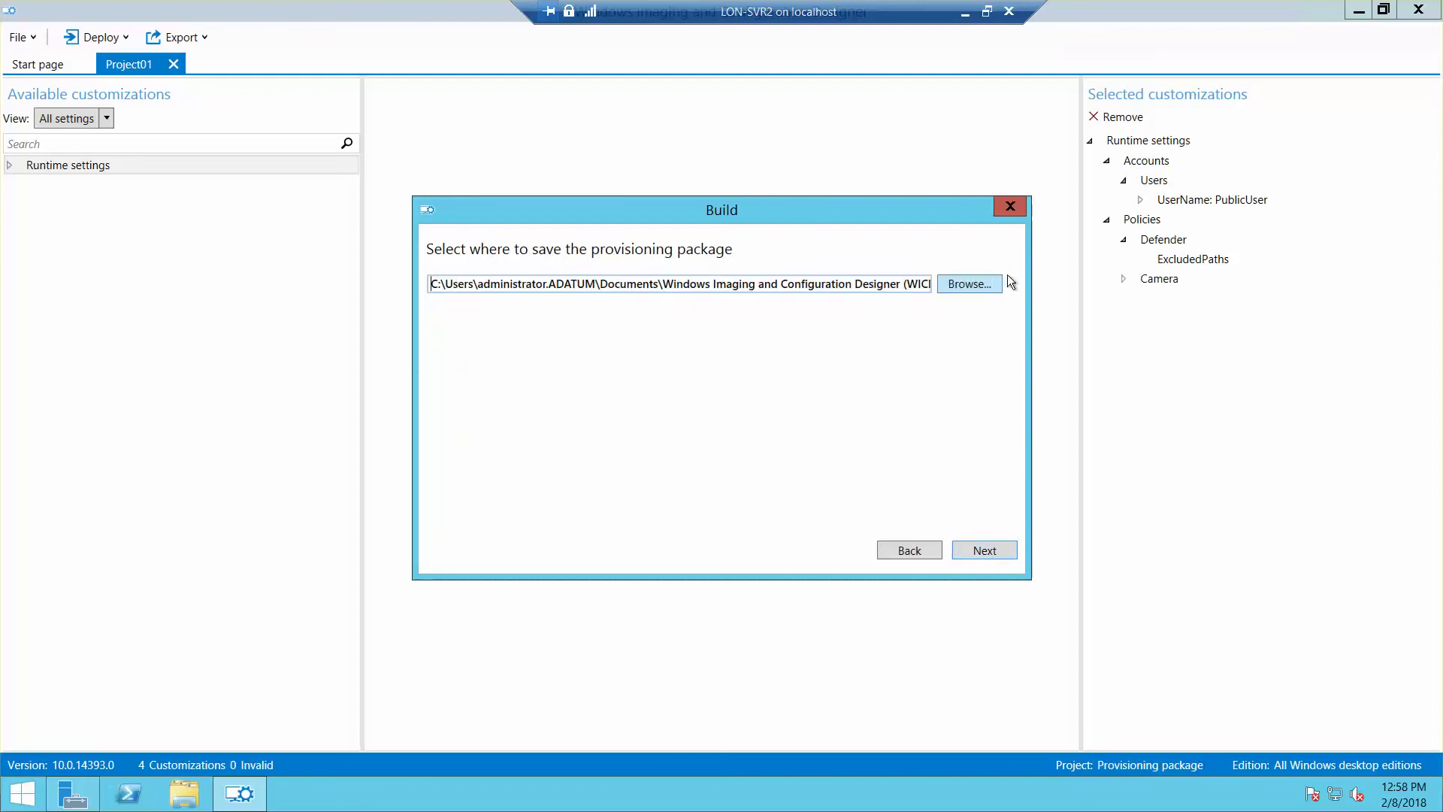
Step: Browse to the \\lon-dc1 server and enter its Software share
left_click(987, 284)
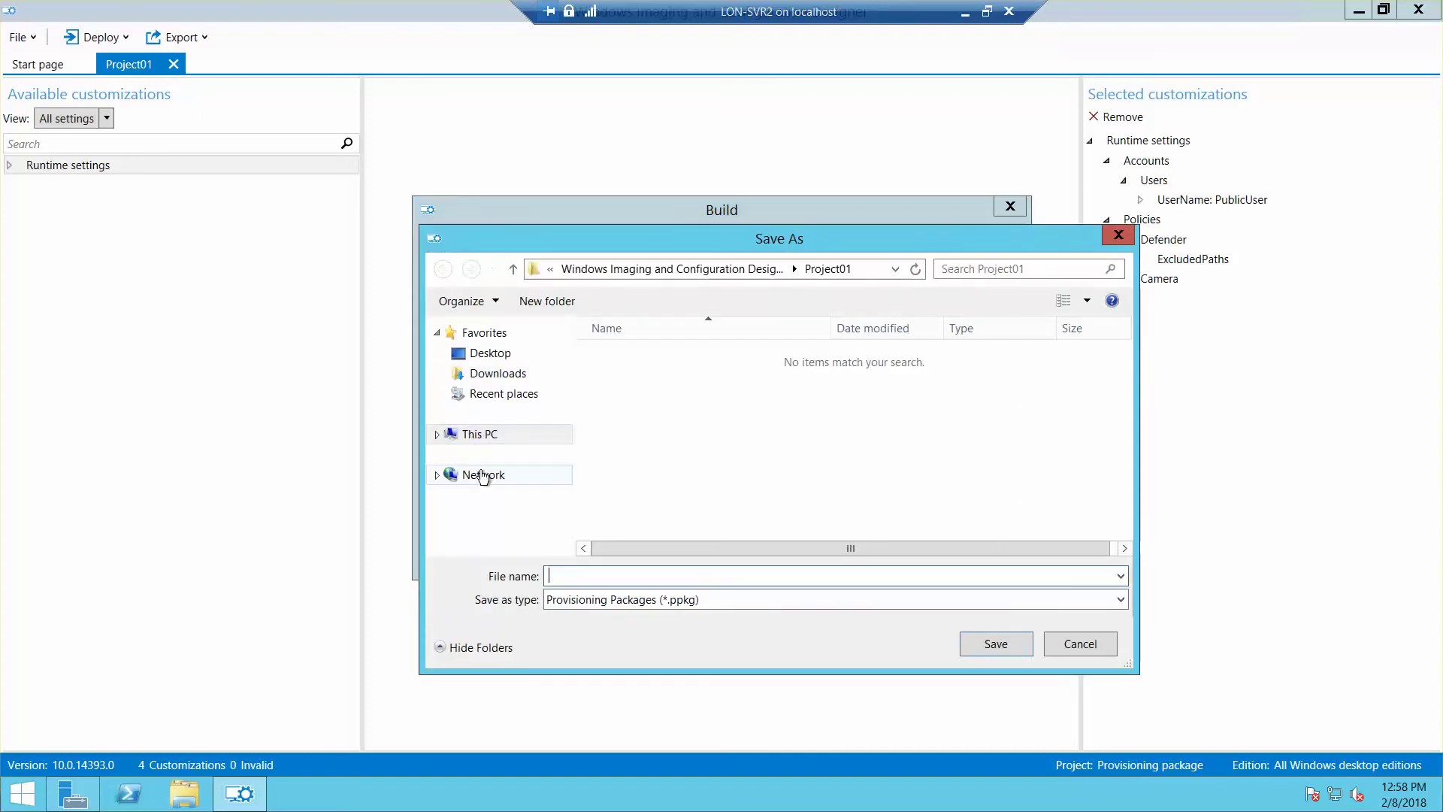
left_click(477, 474)
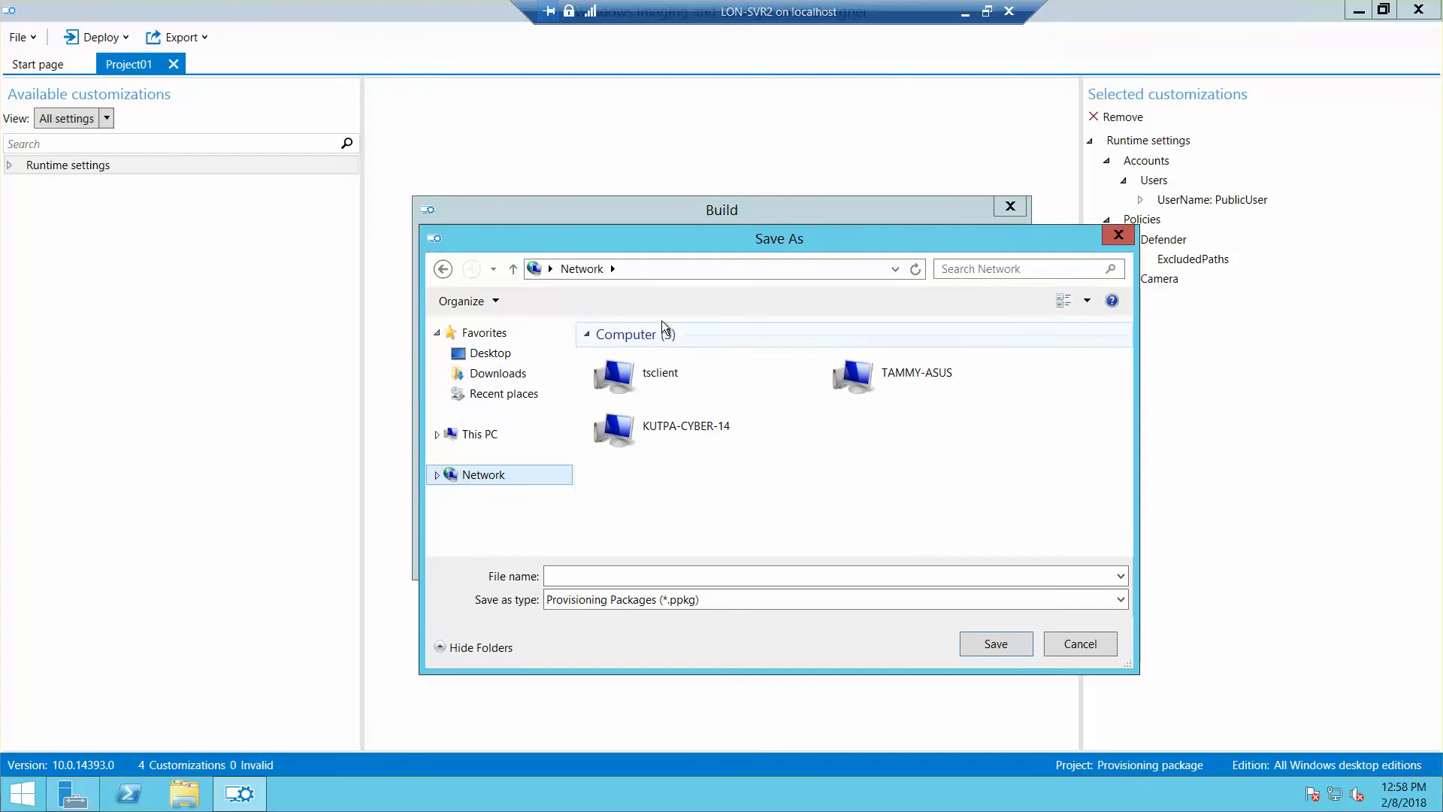
left_click(637, 270)
type("\\\\")
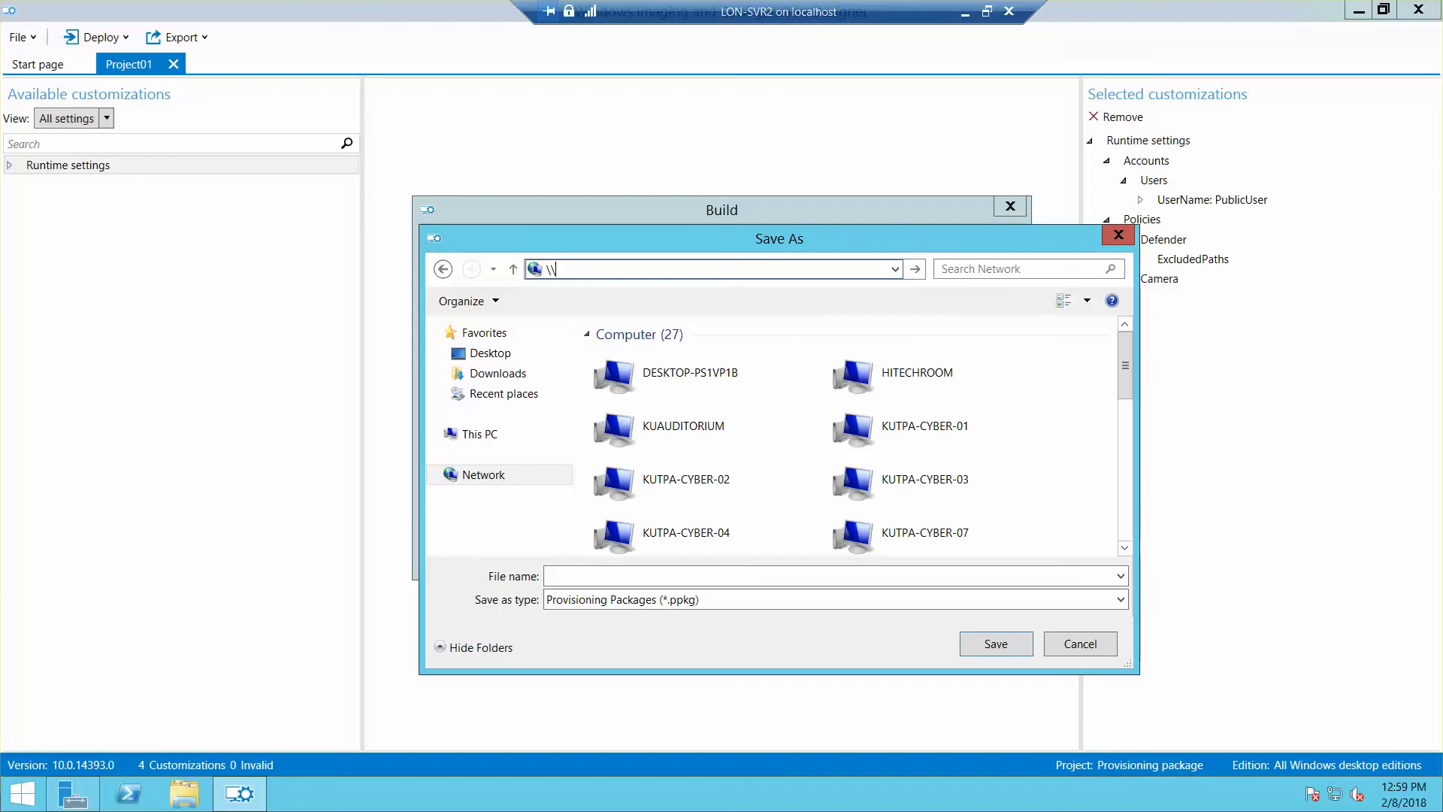
type("lon-")
type("dc1")
key("Return")
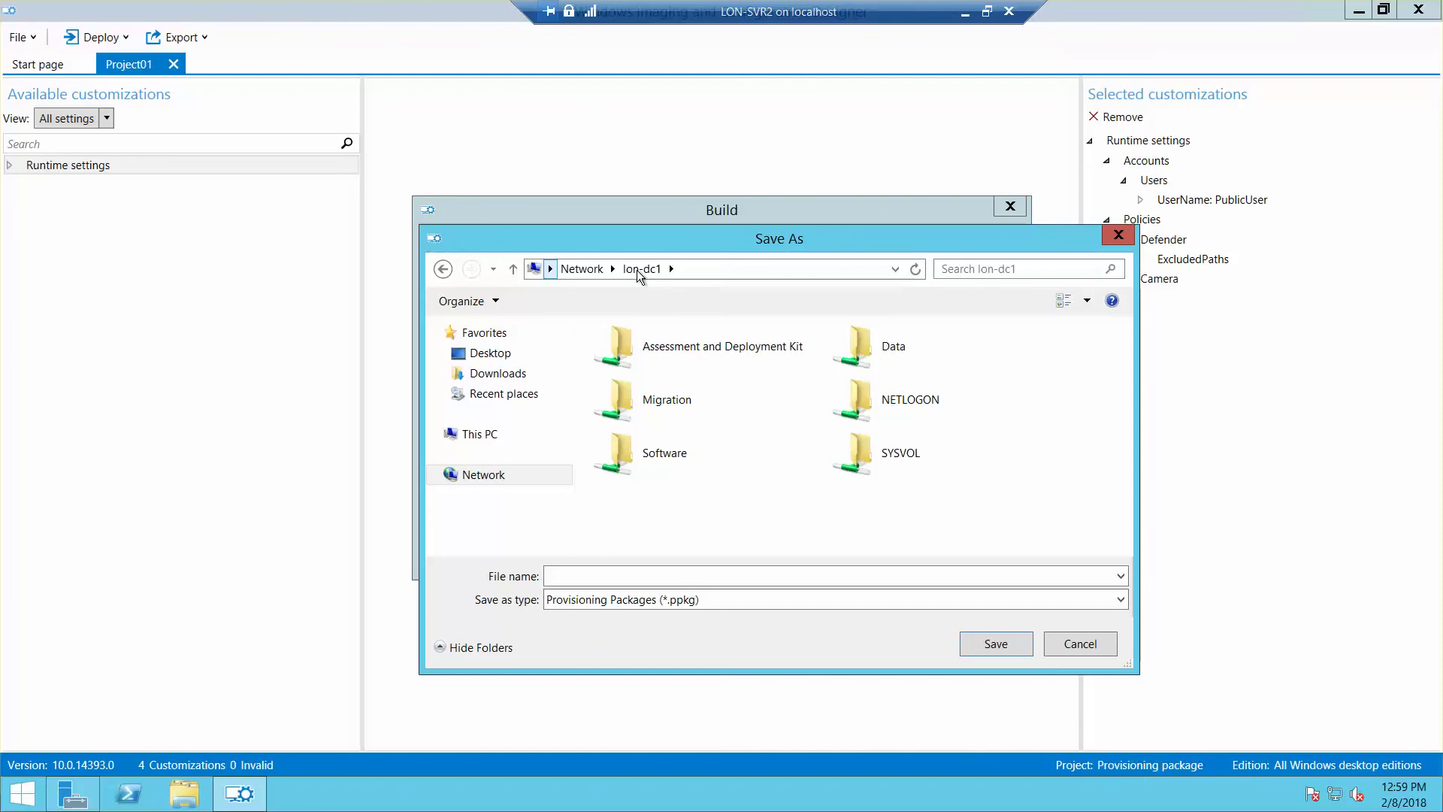
double_click(663, 451)
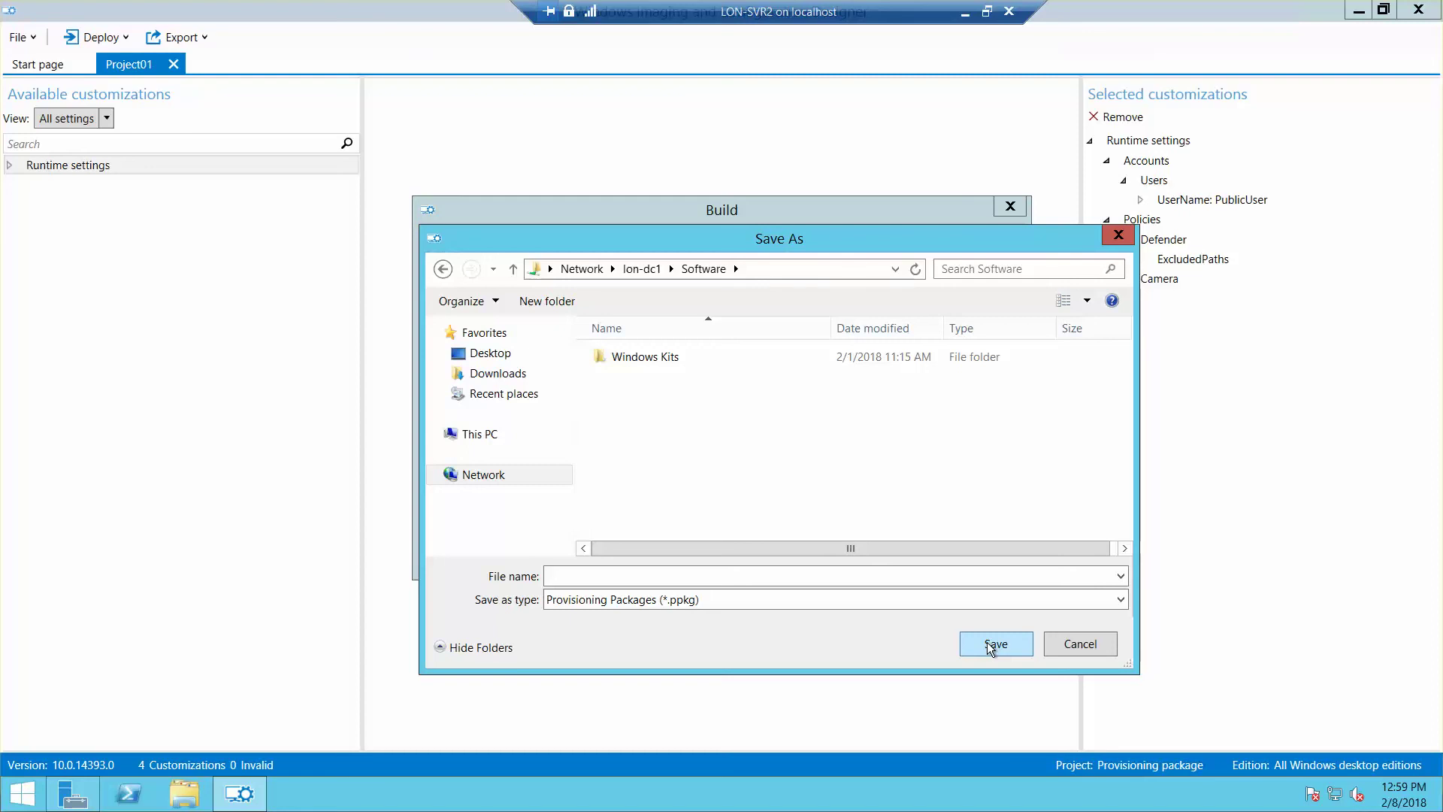
Step: Save the package there as Package01.ppkg
left_click(656, 576)
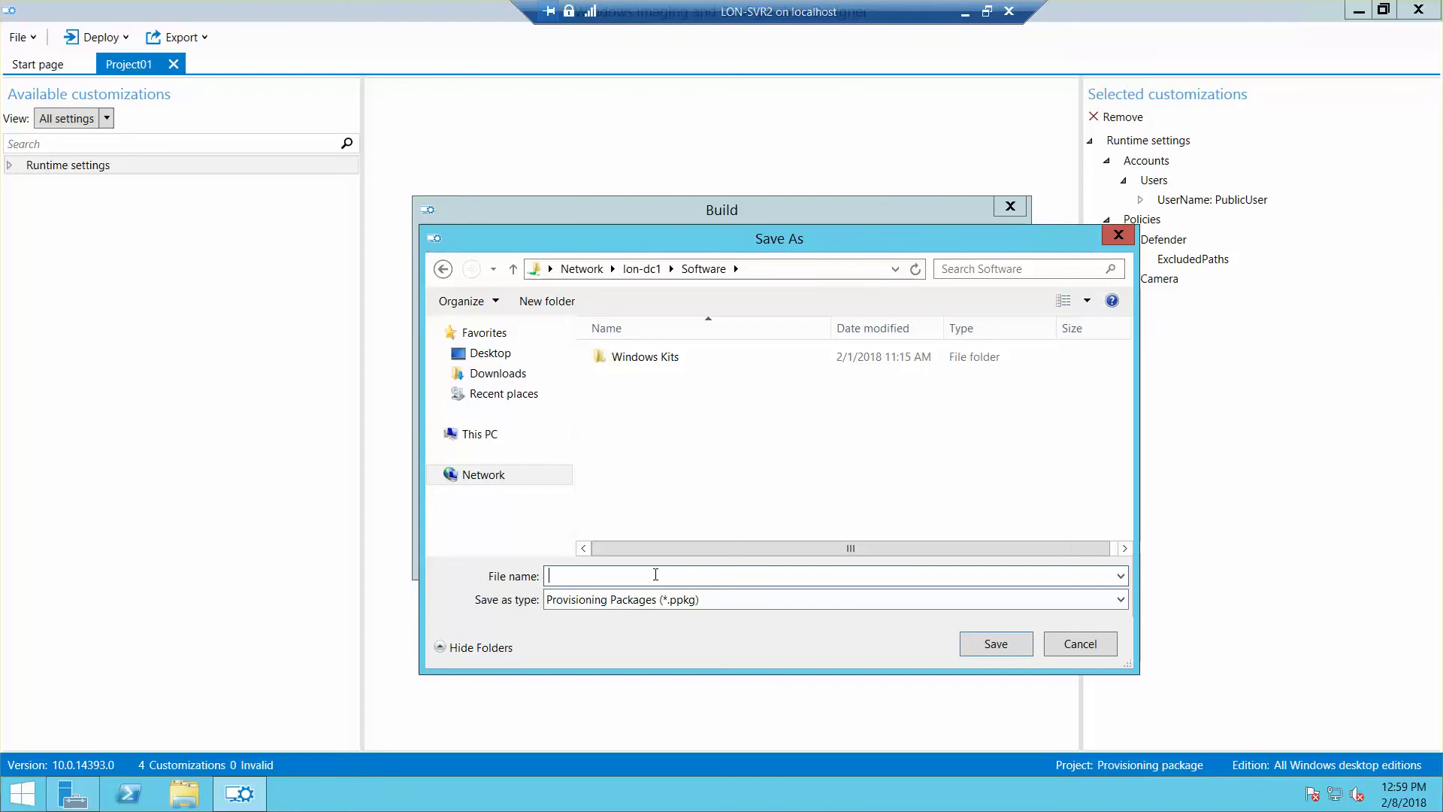
type("Pa")
type("ckage0")
type("1")
left_click(993, 645)
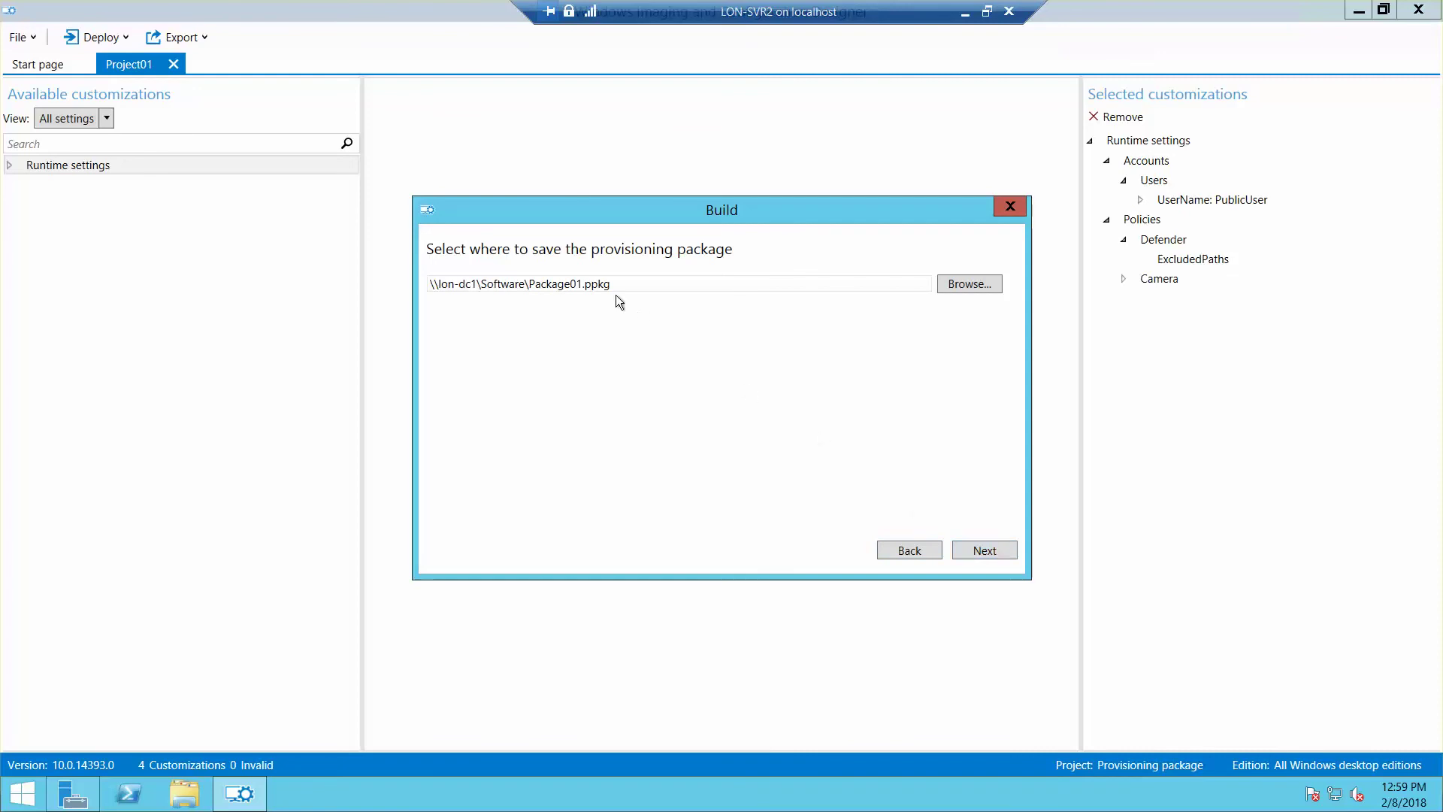
Step: Build Package01.ppkg to \\lon-dc1\Software until it reports All done
left_click(975, 557)
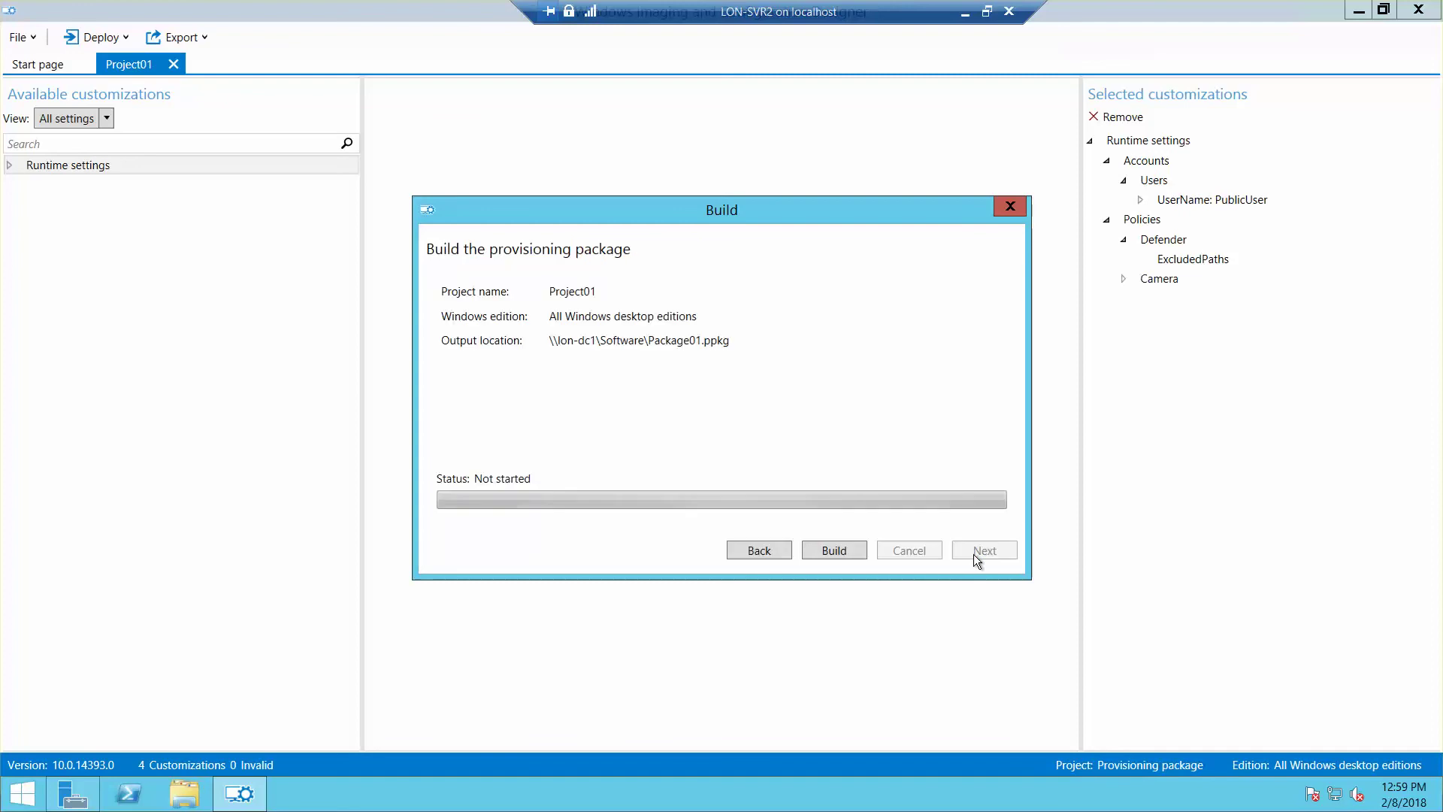
left_click(845, 548)
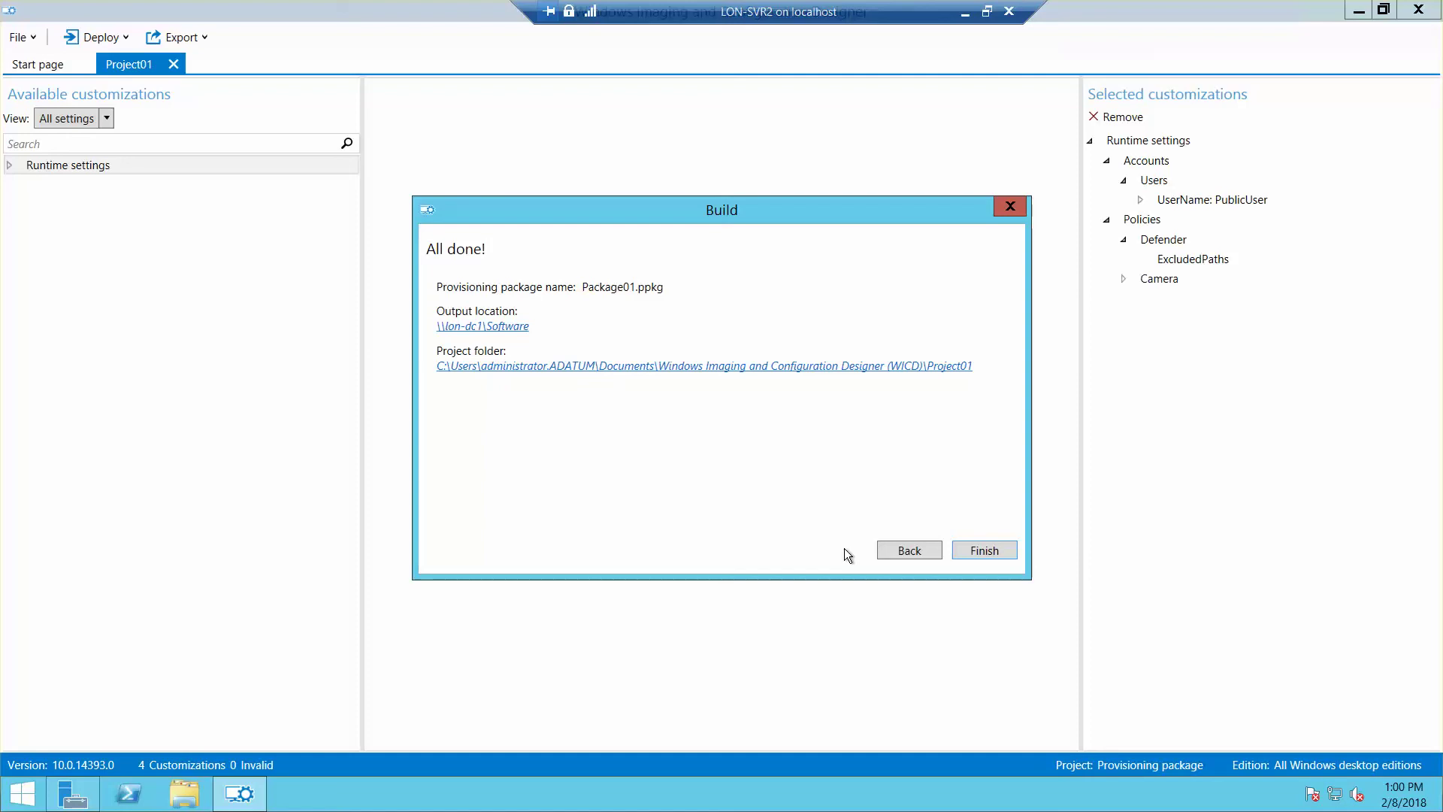
Step: Finish the build wizard and close Windows Imaging and Configuration Designer
left_click(990, 548)
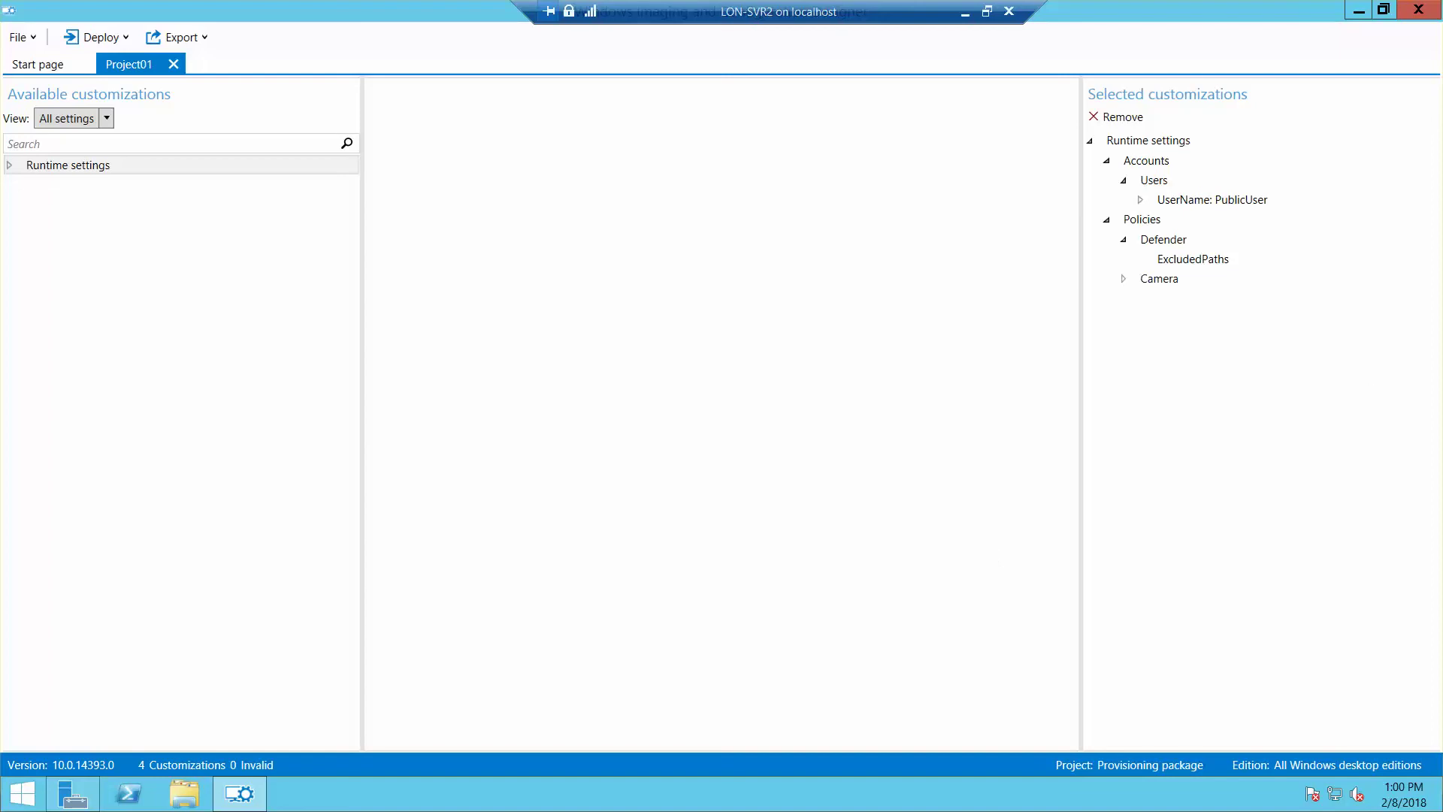
left_click(1419, 12)
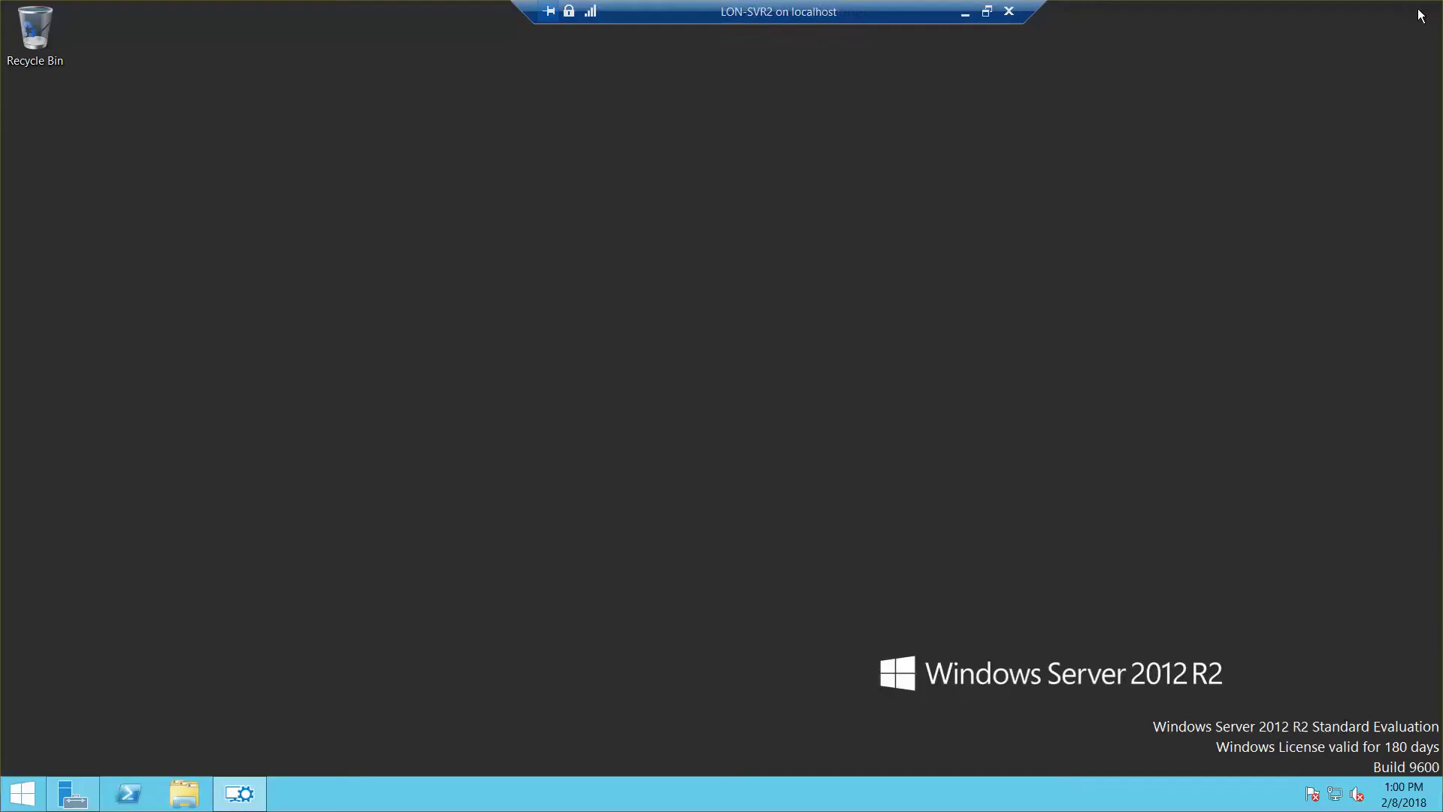